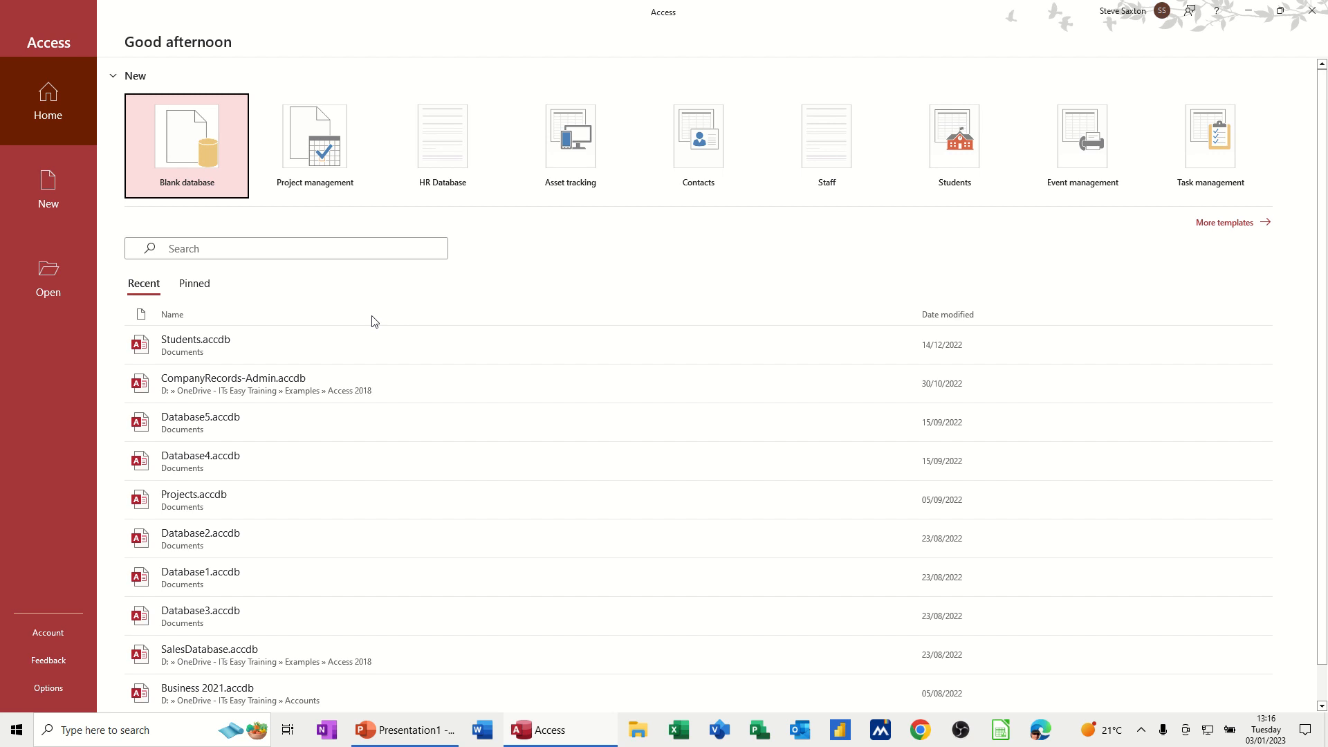
# Step: Create a new blank database named Courses
pyautogui.click(187, 153)
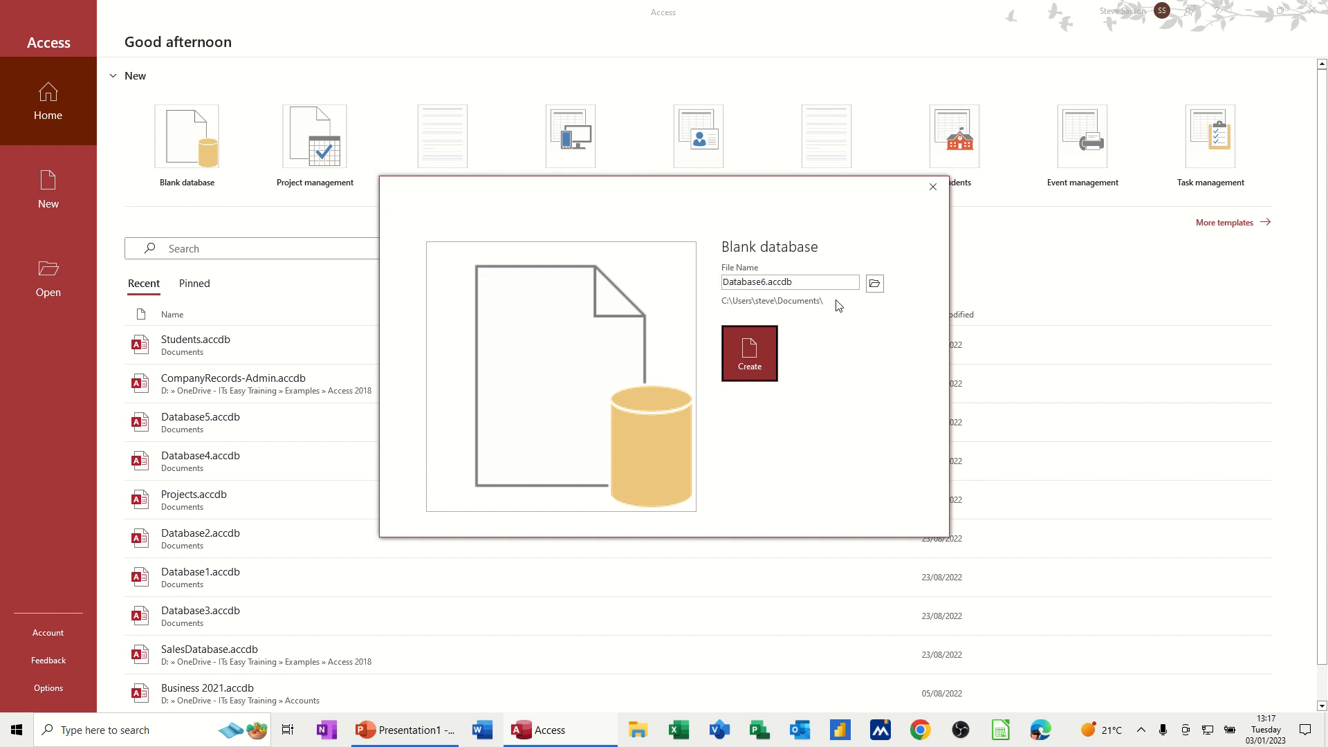
pyautogui.doubleClick(815, 281)
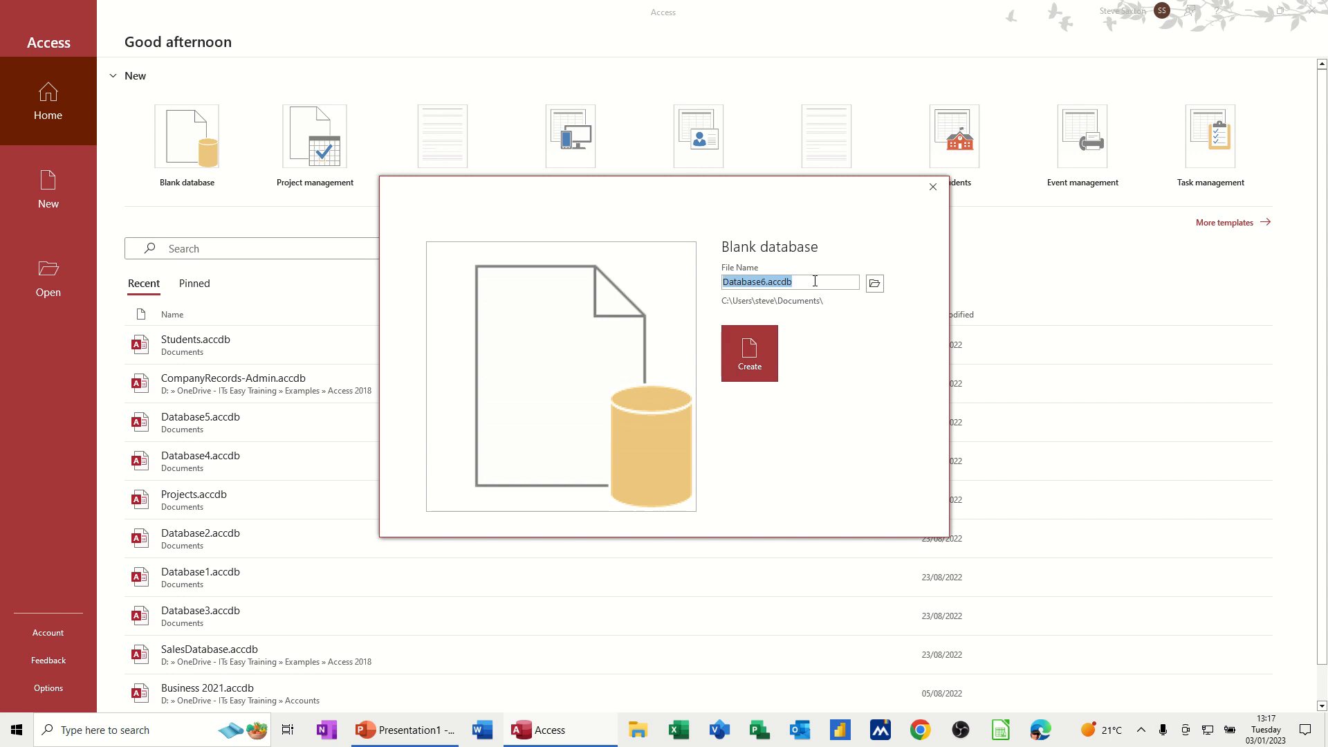
pyautogui.write('Cour')
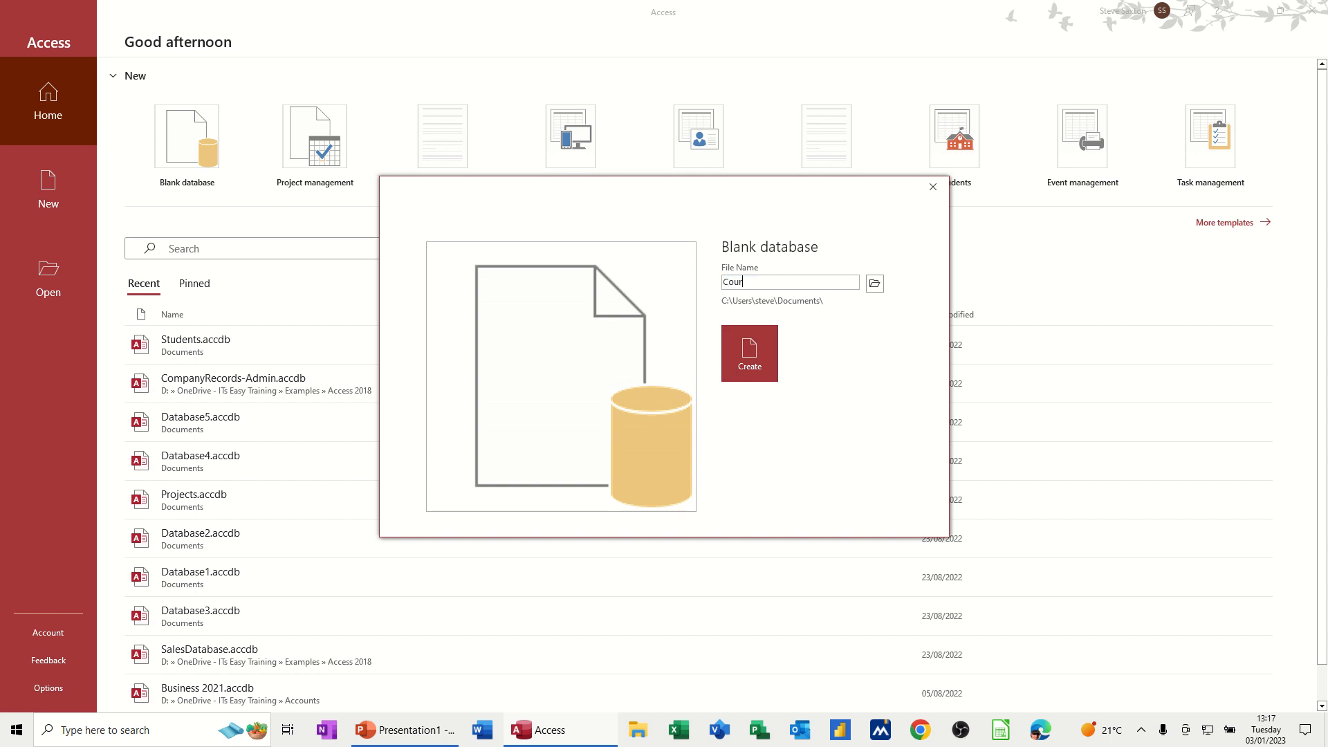
pyautogui.write('ses')
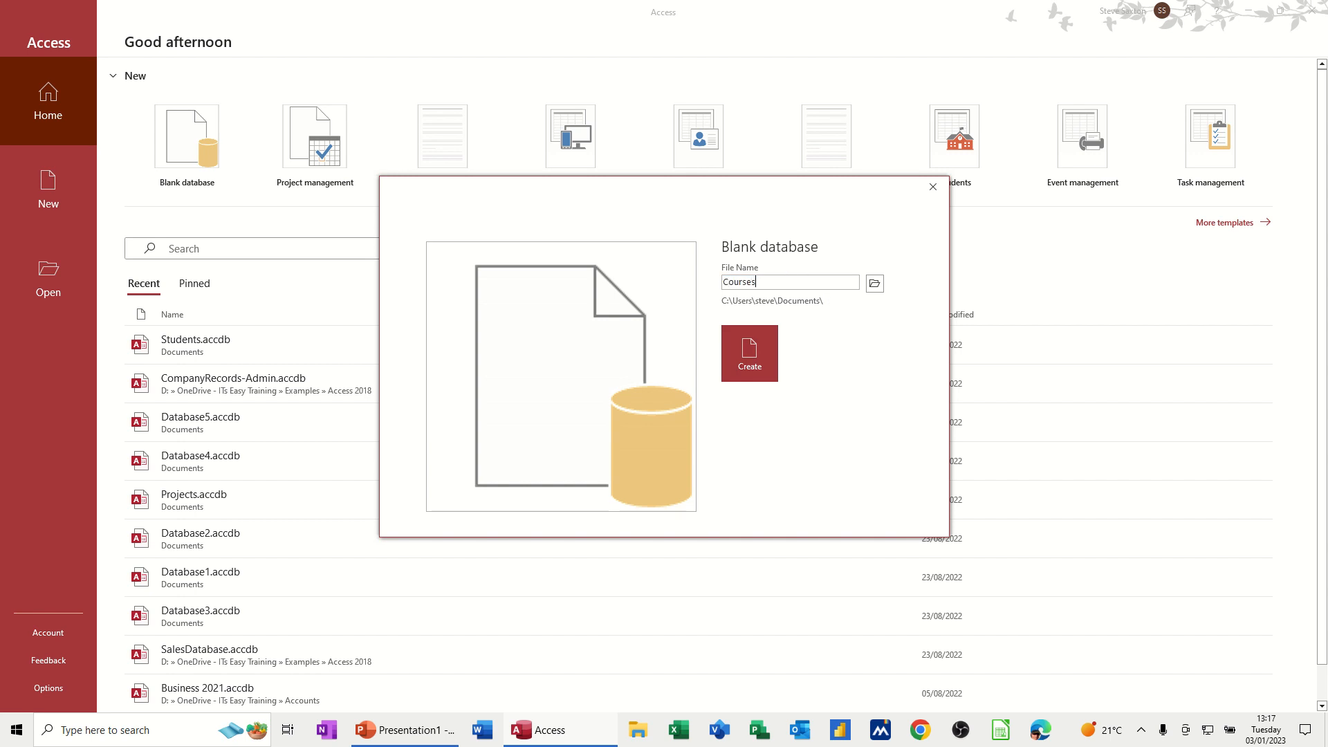
pyautogui.click(750, 354)
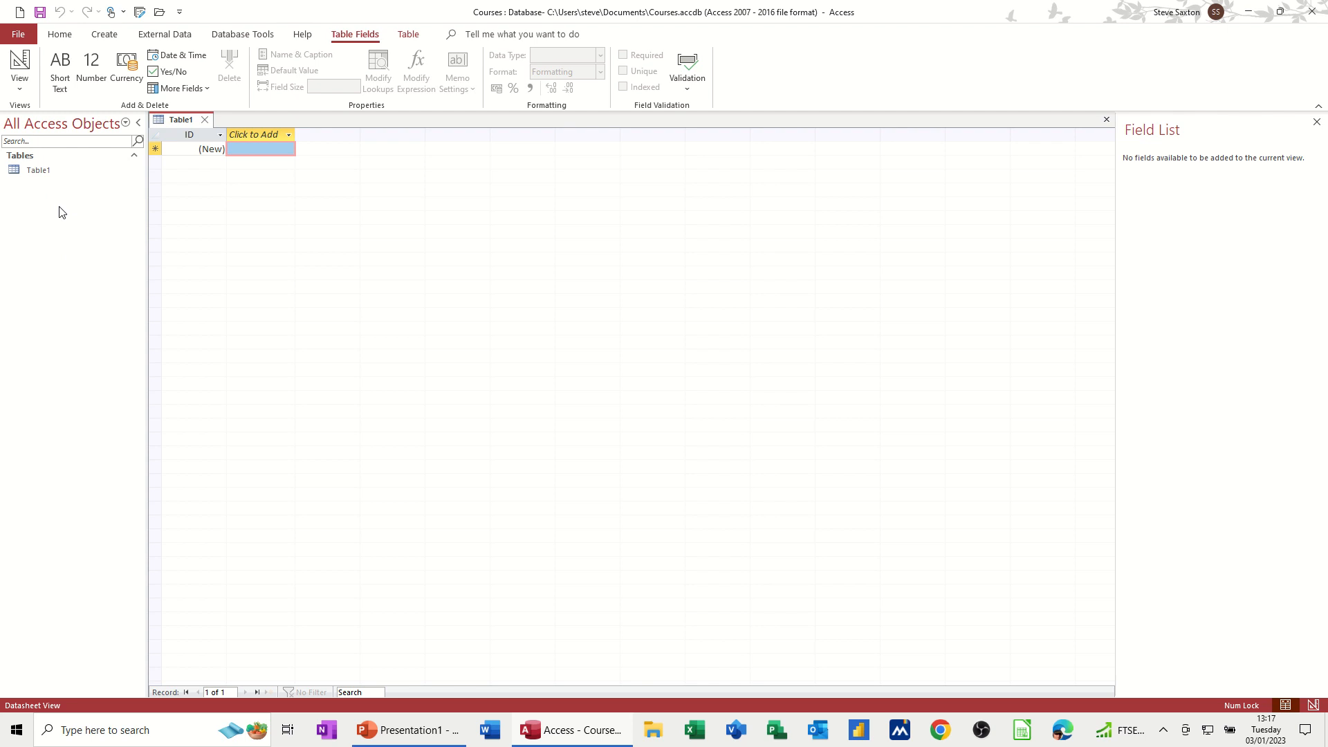
# Step: Switch the new table to Design view, saving it as TblCustomers
pyautogui.click(19, 62)
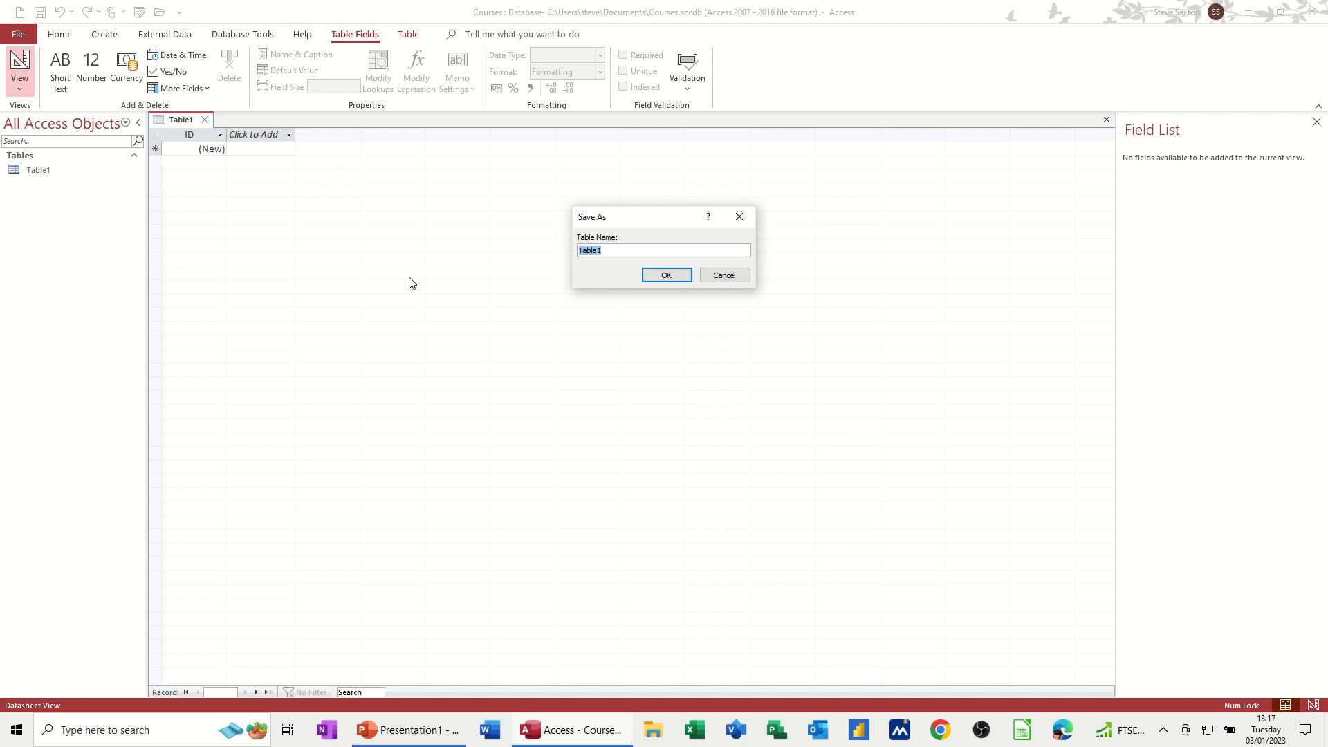
pyautogui.moveTo(619, 225); pyautogui.dragTo(355, 193)
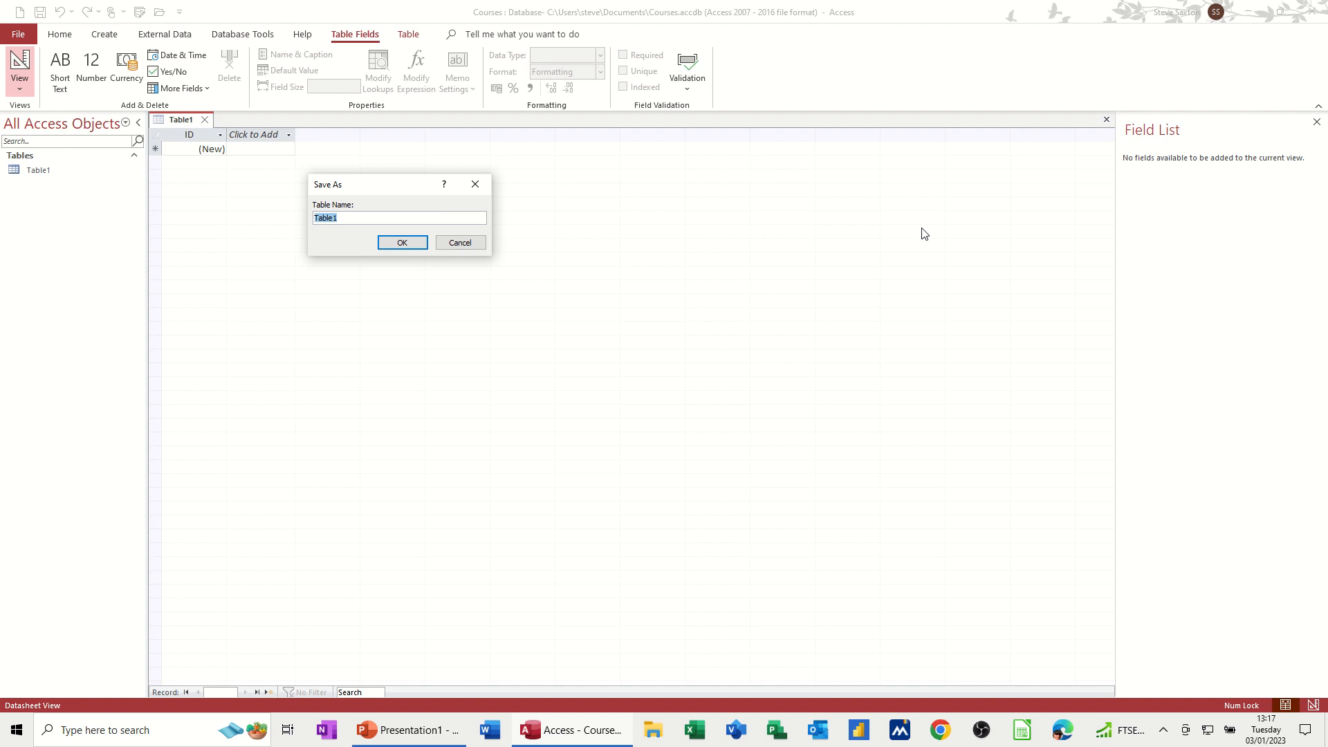
pyautogui.write('TblCustomers')
pyautogui.click(401, 242)
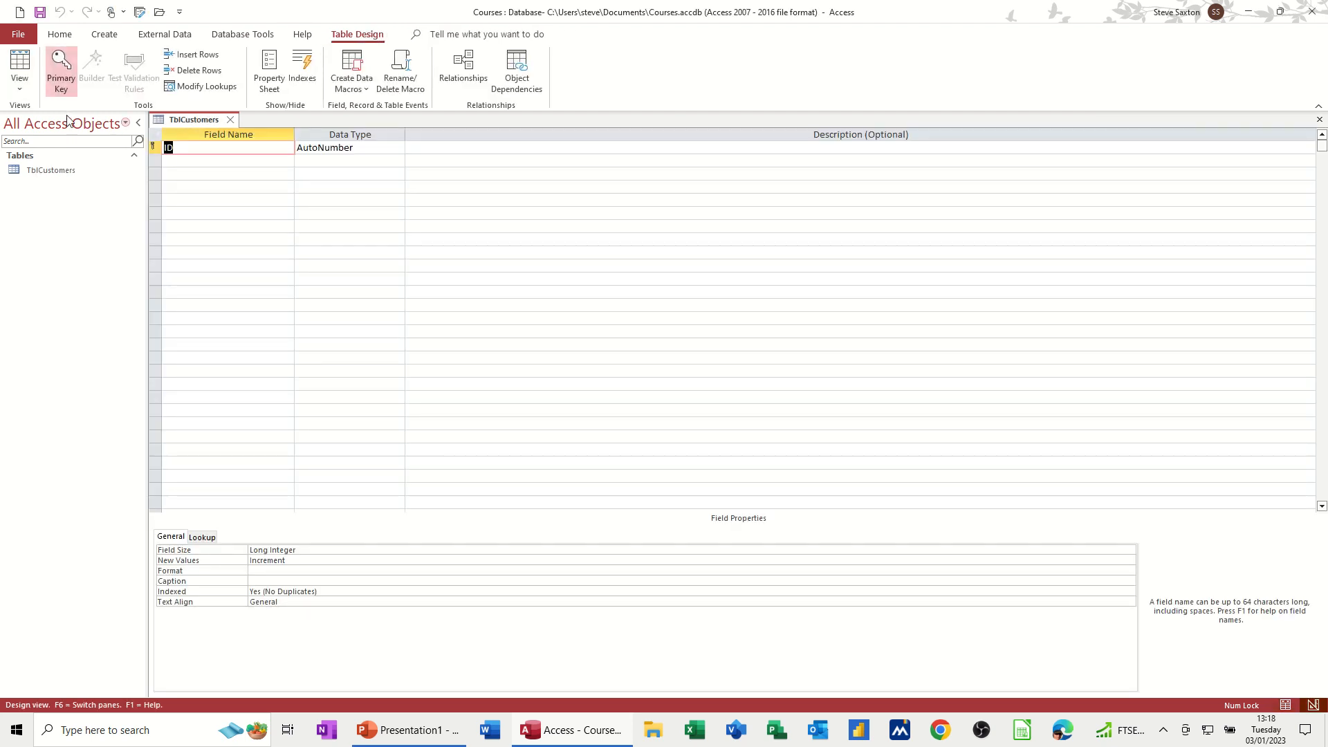
# Step: Rename the ID field to CustomerID and review the data type options for its AutoNumber type
pyautogui.click(24, 65)
pyautogui.click(24, 66)
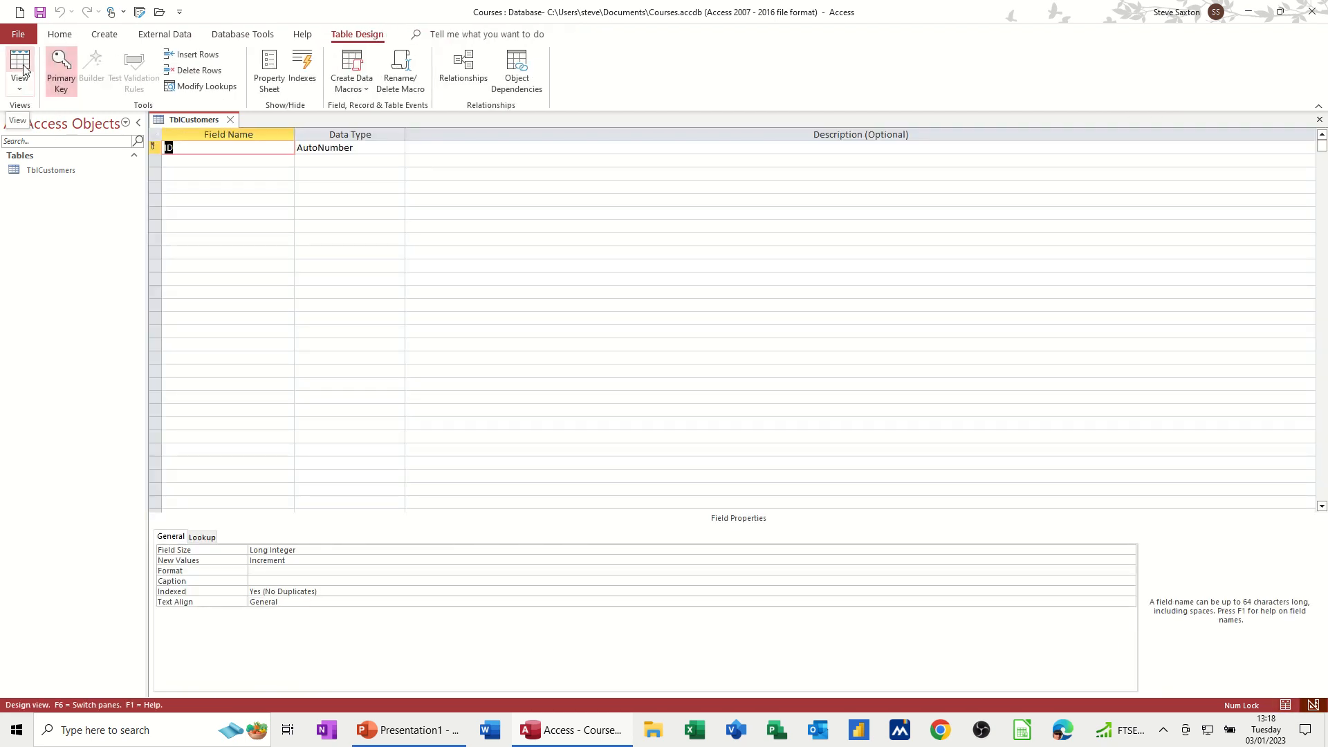
pyautogui.click(25, 68)
pyautogui.click(24, 66)
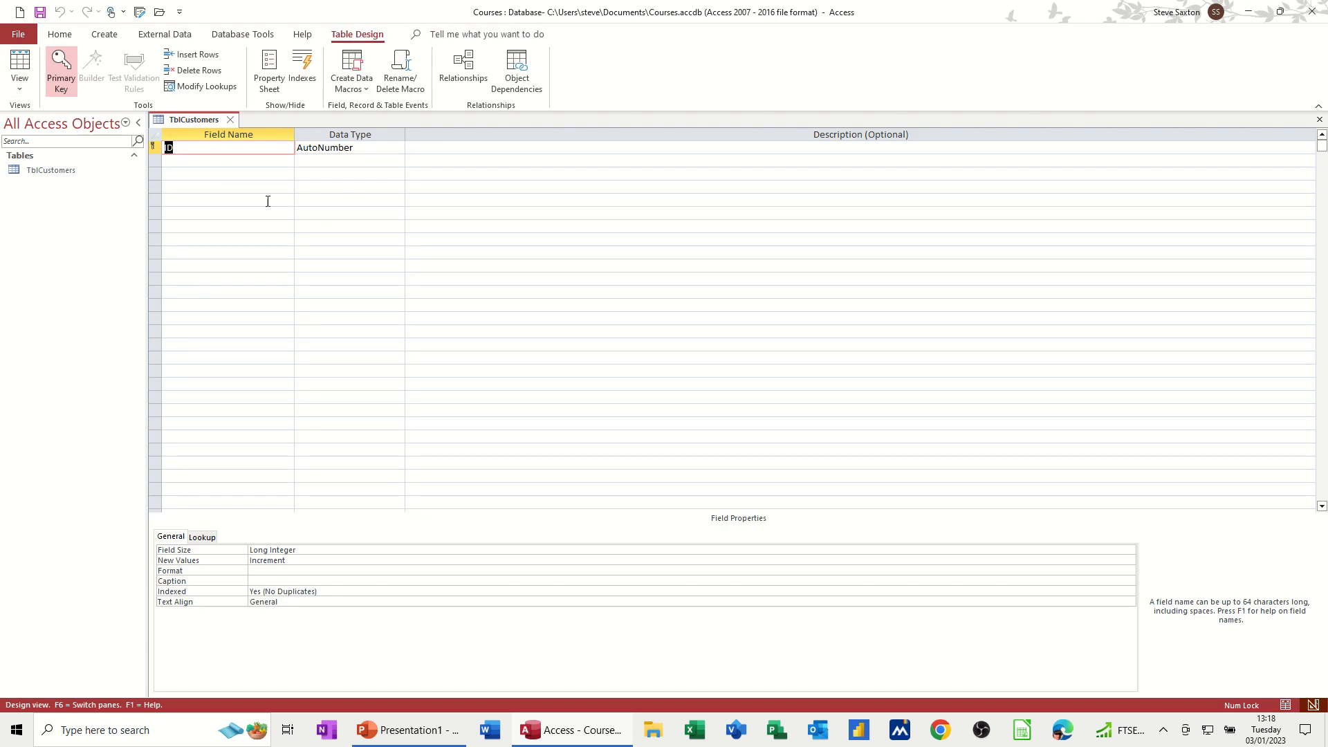
pyautogui.write('CustomerID')
pyautogui.click(374, 148)
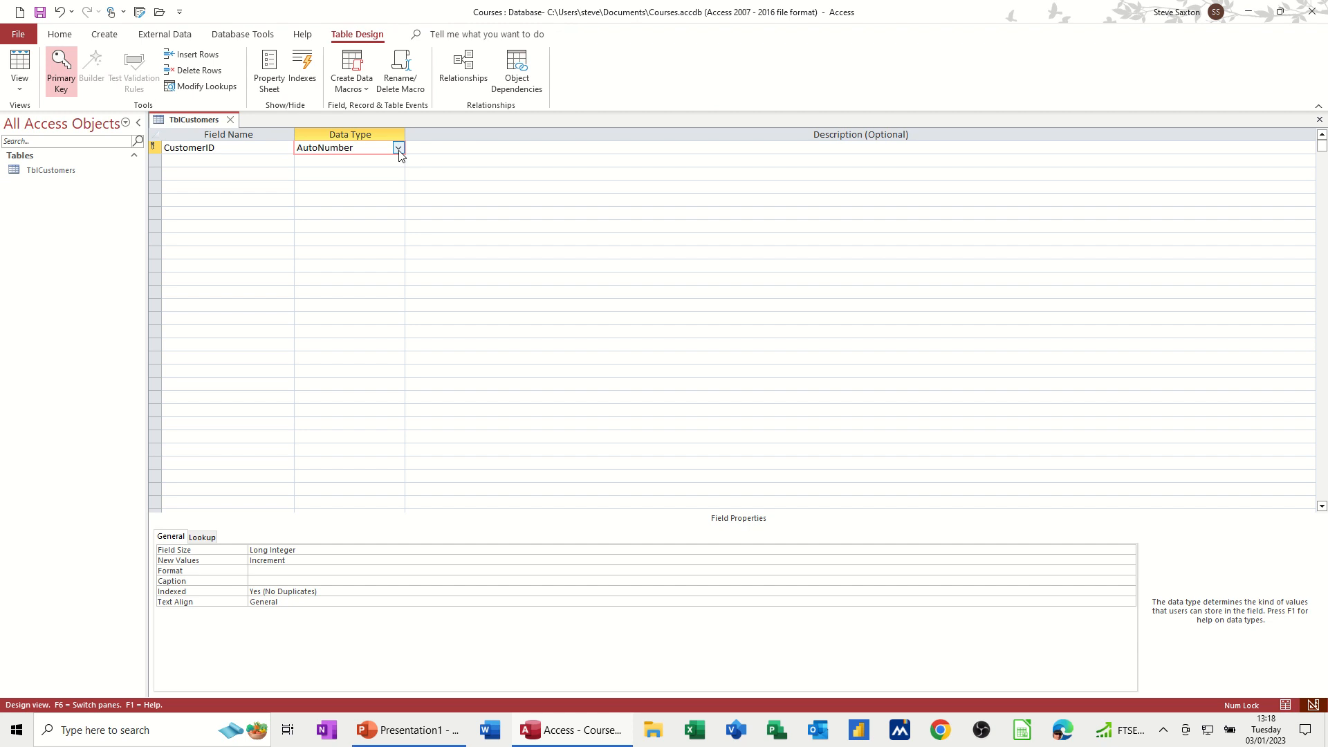
pyautogui.click(399, 149)
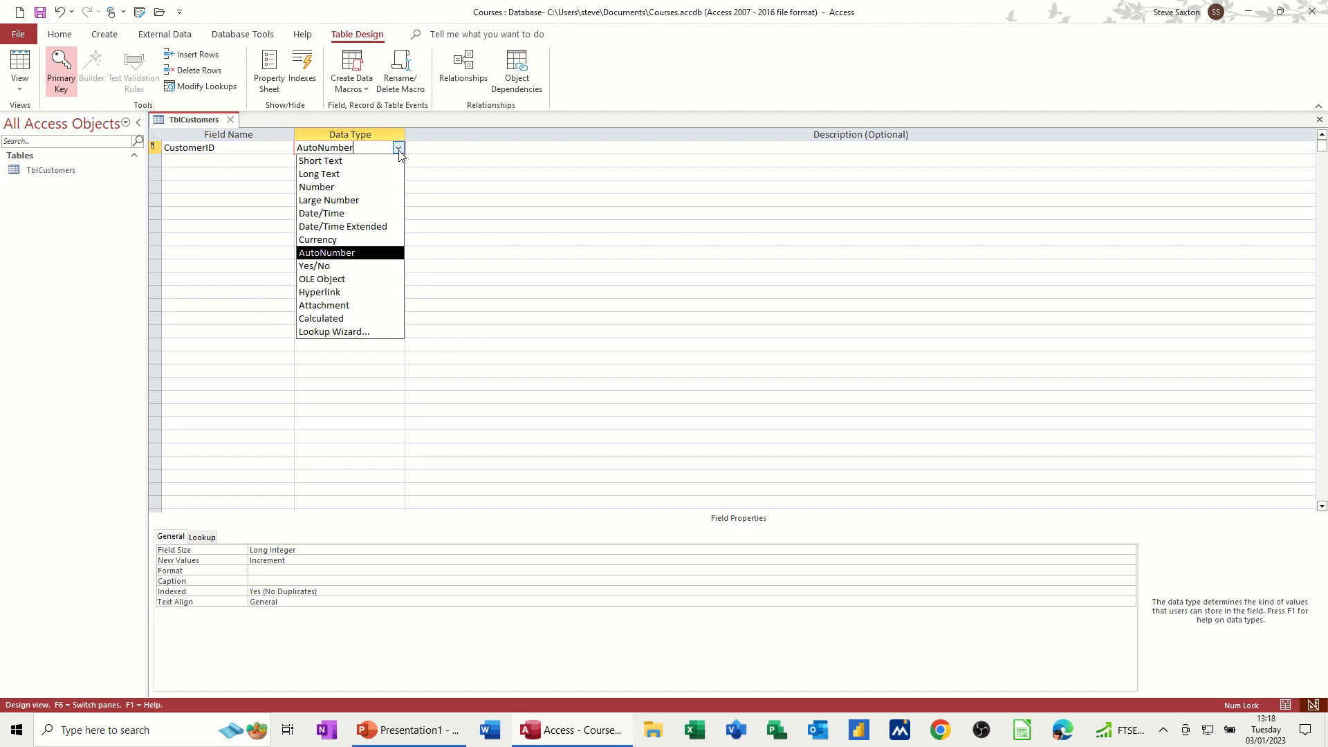
pyautogui.click(399, 149)
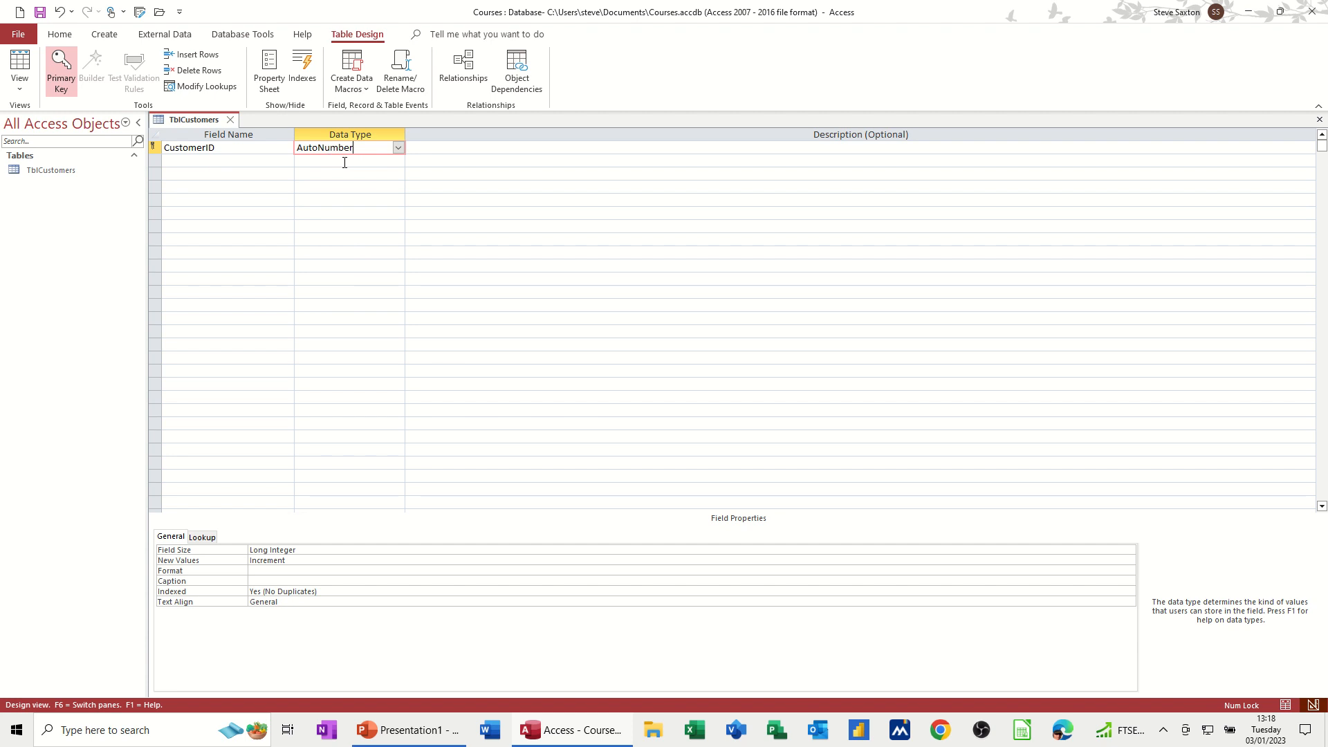
# Step: Add a CustomerName field with the Short Text data type
pyautogui.click(204, 158)
pyautogui.write('Cust')
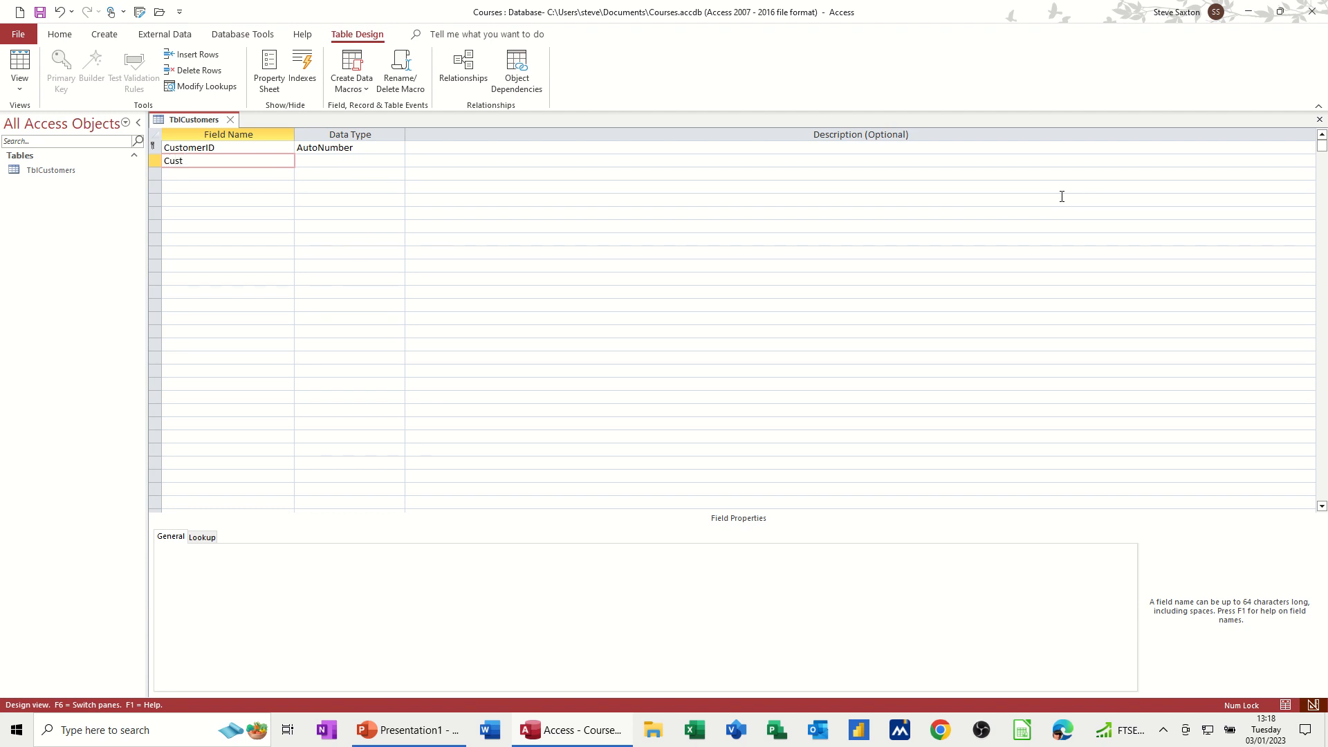
pyautogui.write('omerName')
pyautogui.press('Tab')
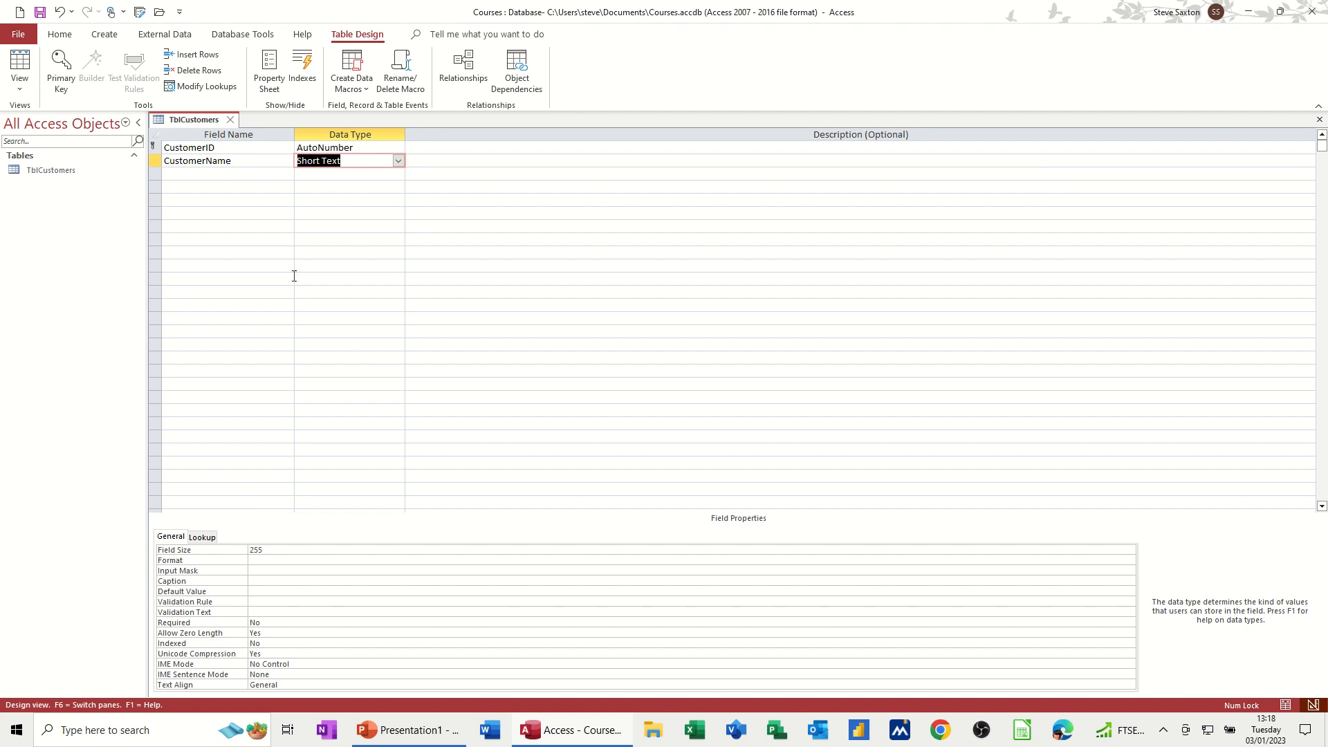
# Step: Set the CustomerName field size to 50
pyautogui.click(269, 550)
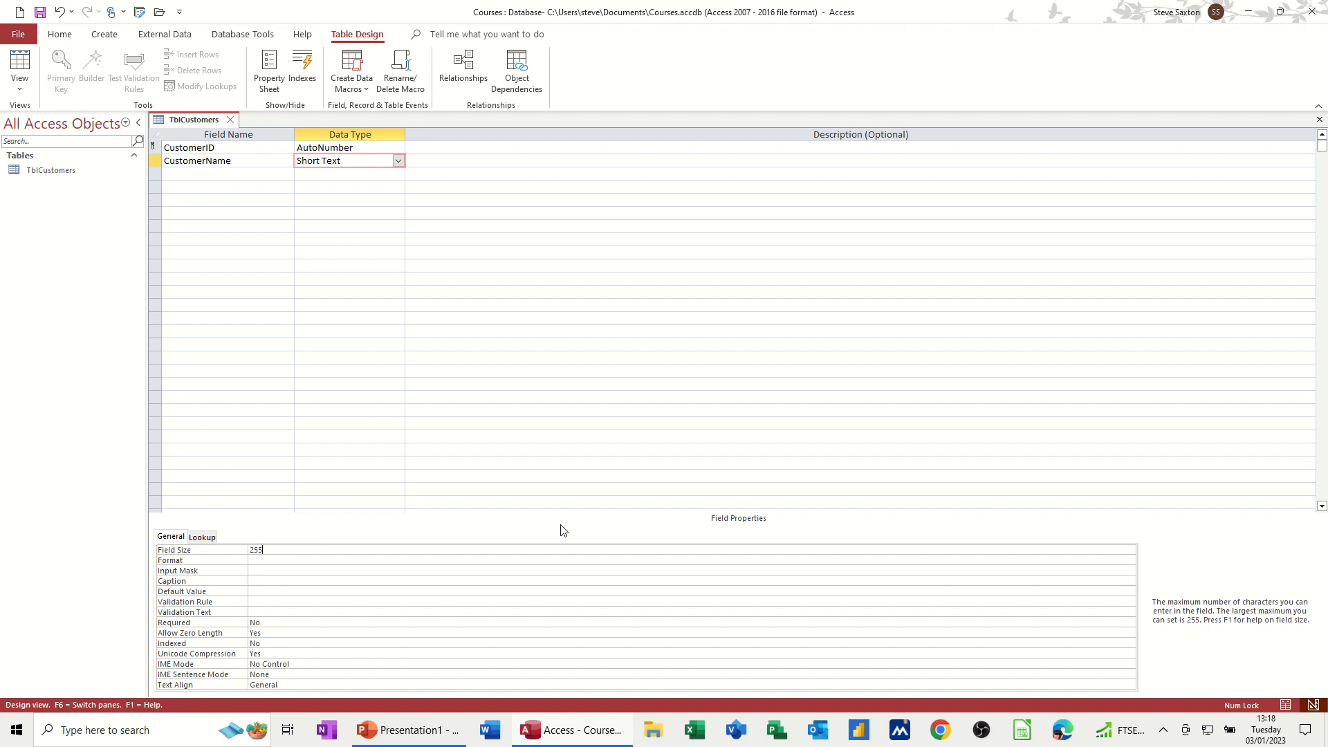
pyautogui.press('BackSpace')
pyautogui.press('BackSpace')
pyautogui.press('BackSpace')
pyautogui.write('50')
pyautogui.click(270, 564)
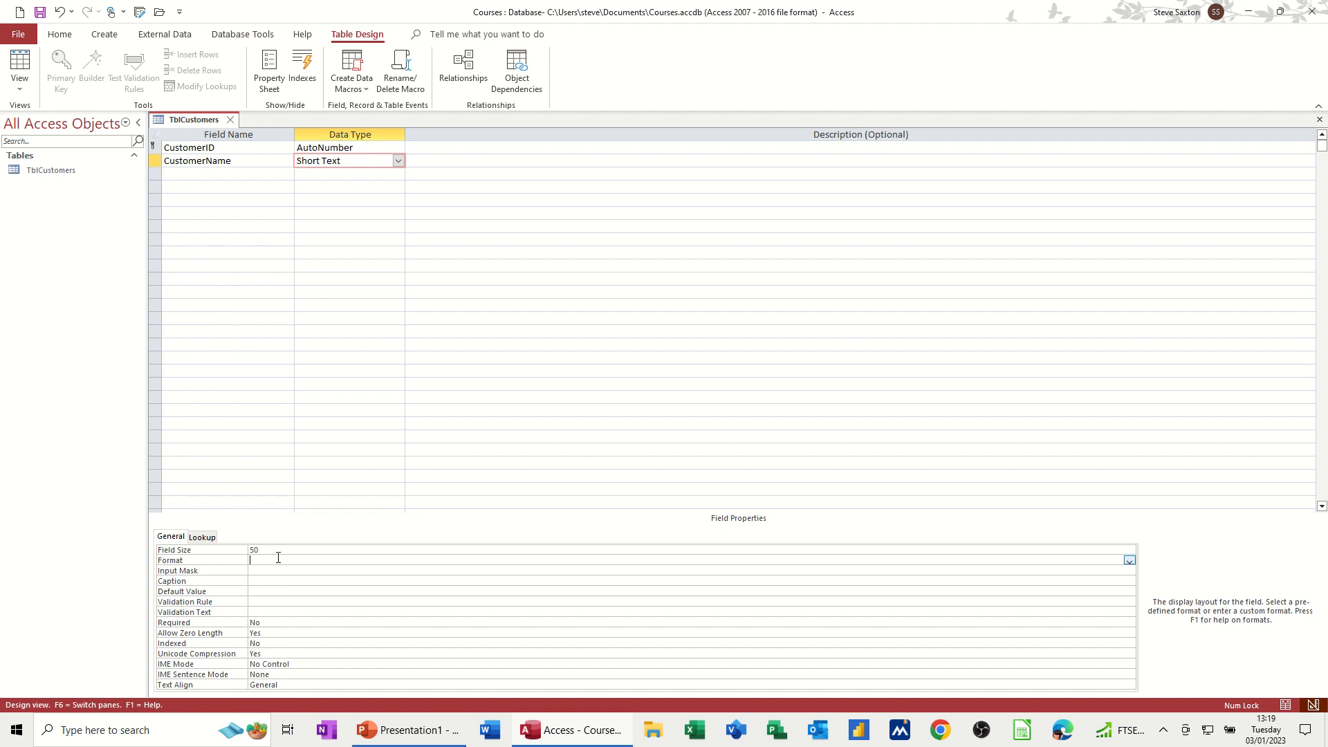
# Step: Add Address, City and PostCode fields with the Short Text data type
pyautogui.click(221, 173)
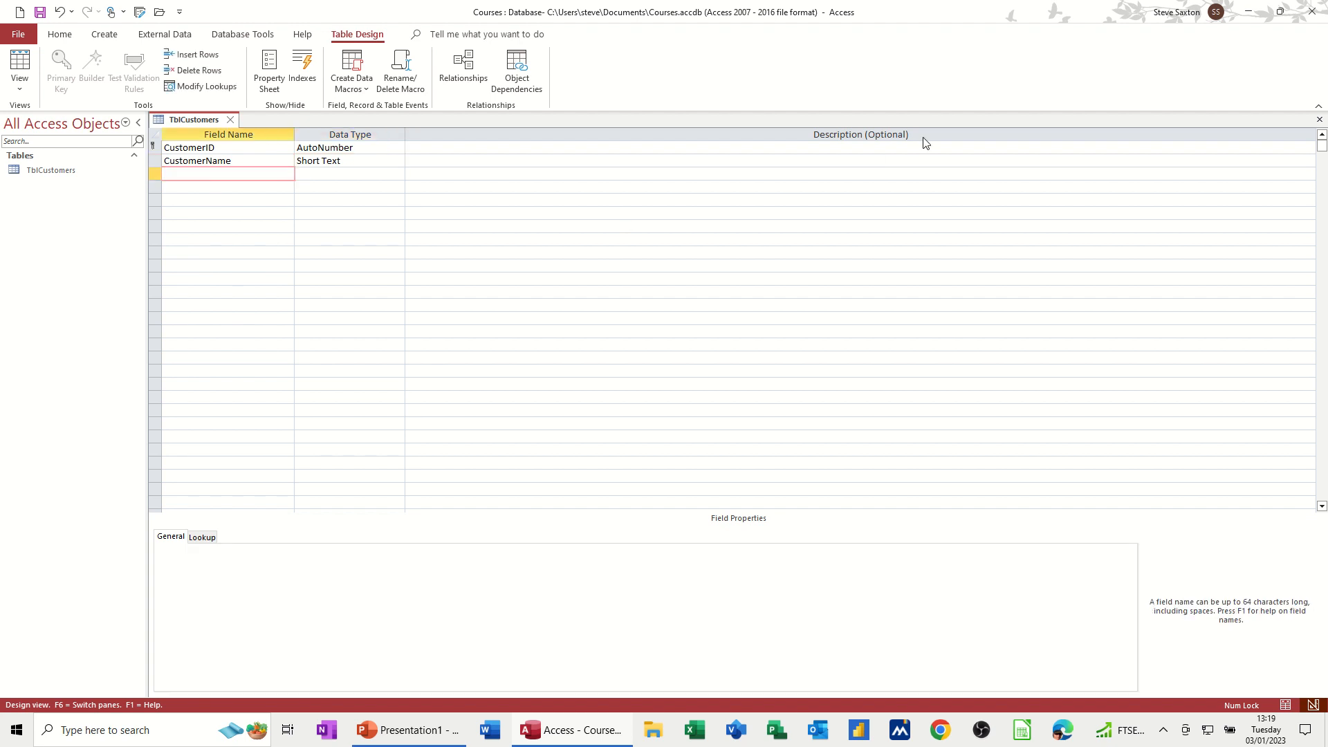
pyautogui.write('Address')
pyautogui.press('Down')
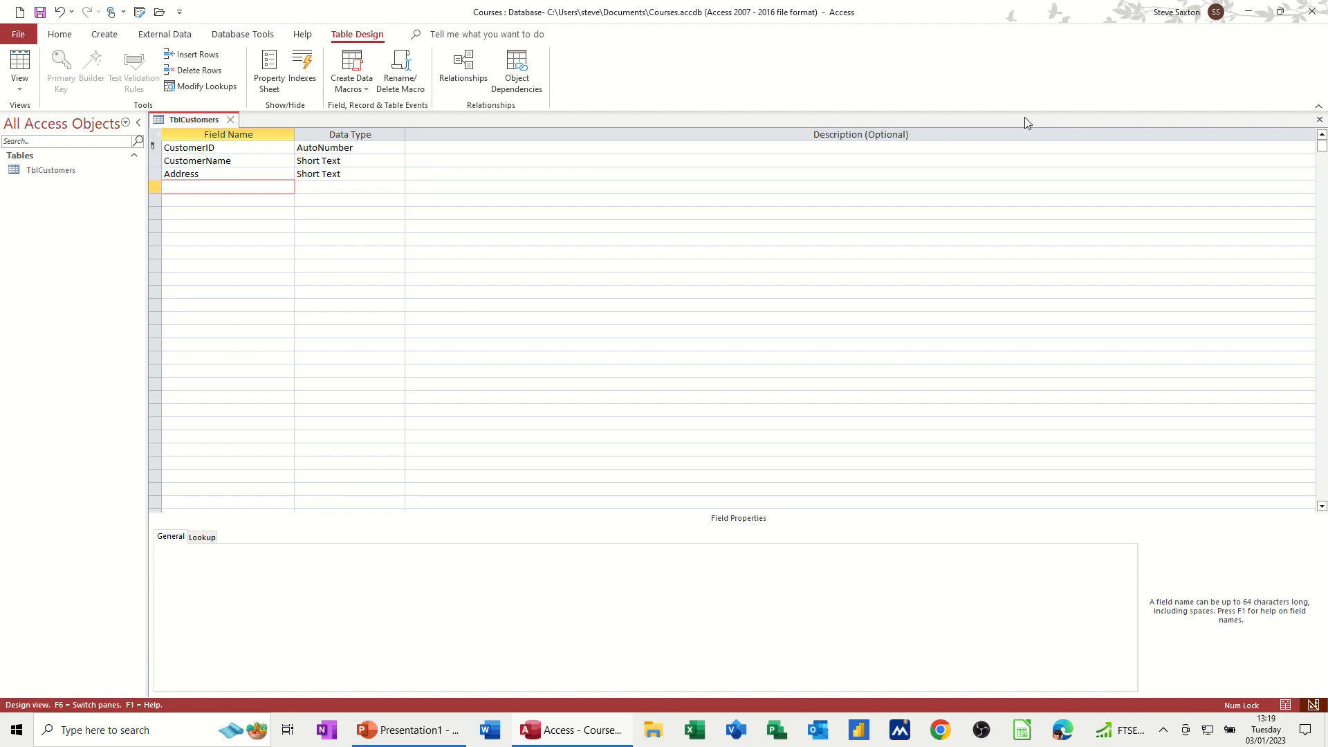
pyautogui.write('City')
pyautogui.press('Down')
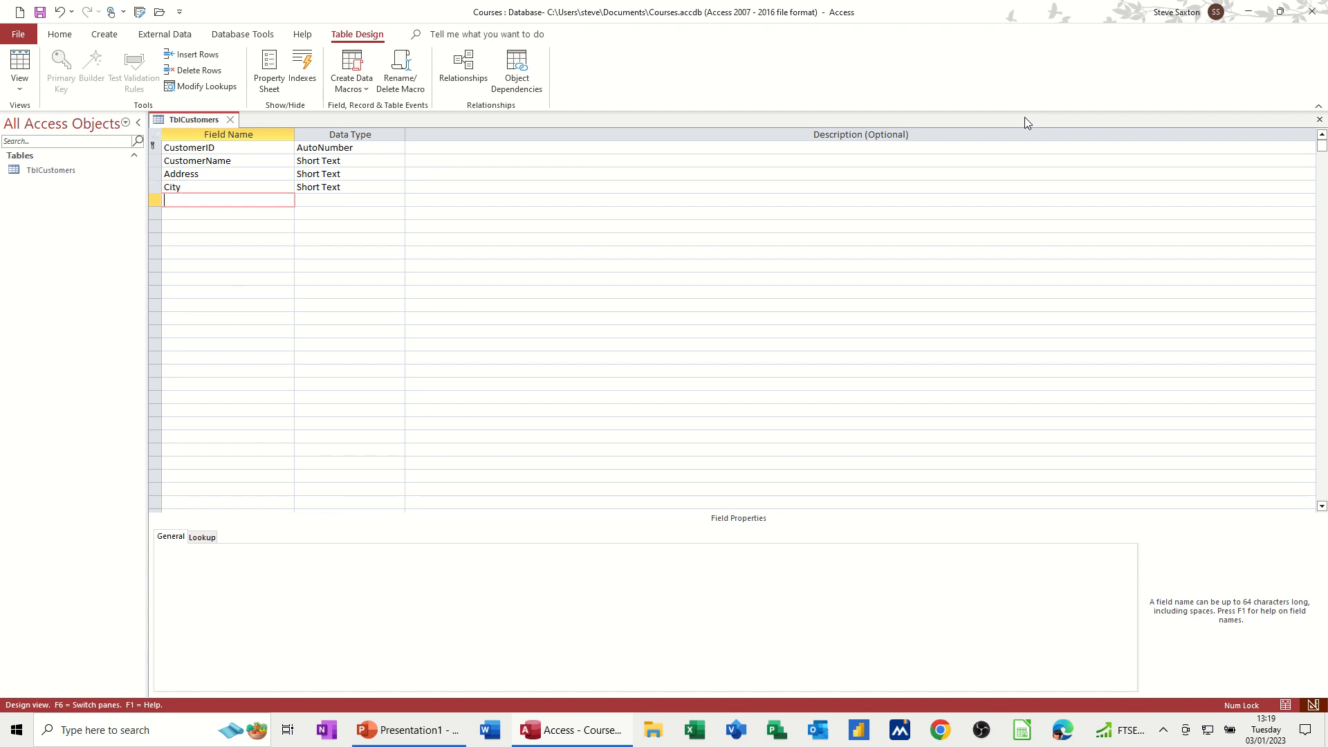
pyautogui.write('PostCode')
pyautogui.press('Tab')
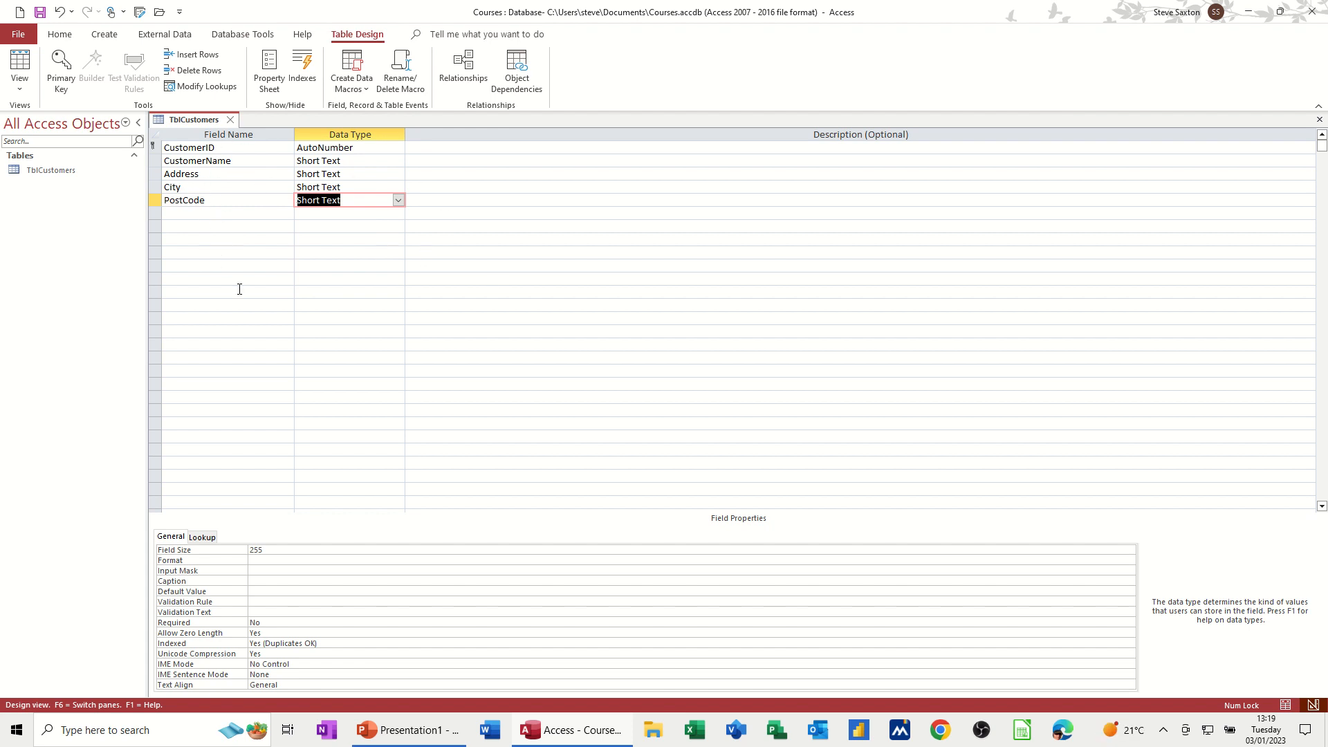
# Step: Review the field properties of each field and the data type options for Address
pyautogui.click(217, 148)
pyautogui.click(240, 160)
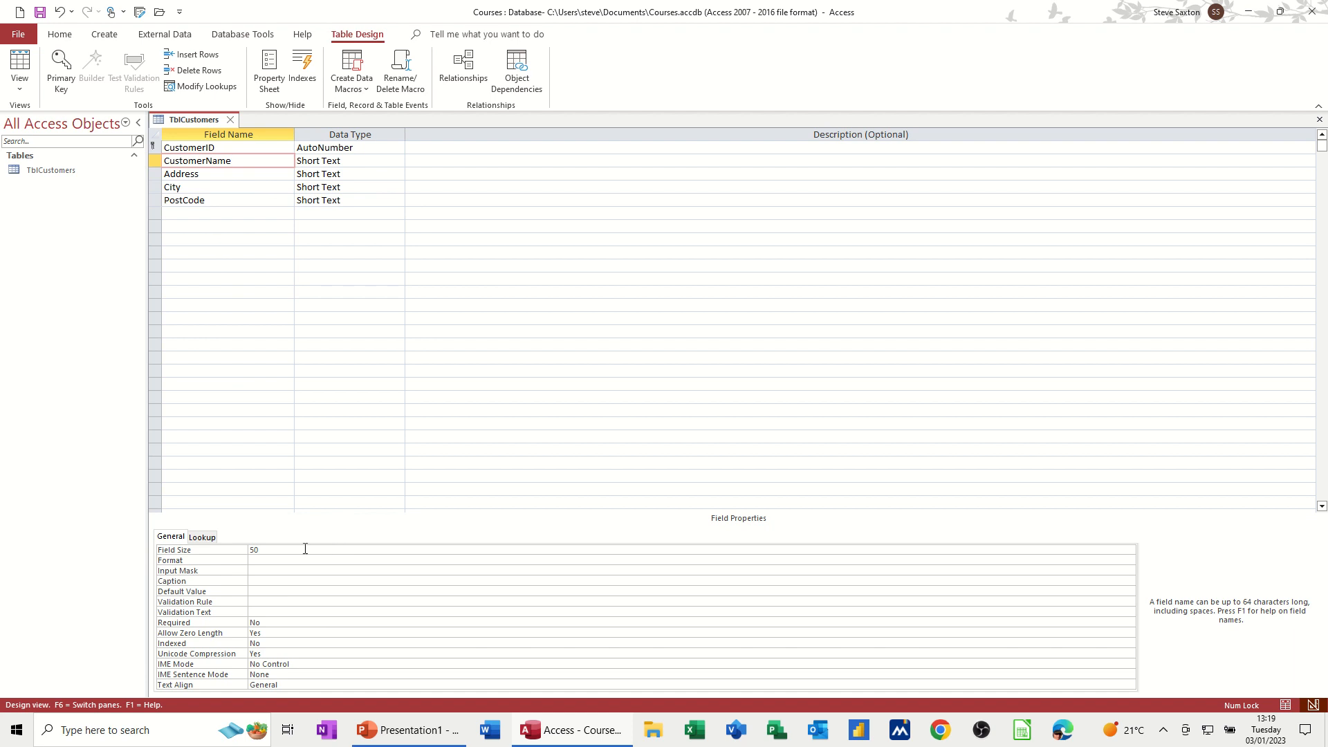
pyautogui.click(216, 173)
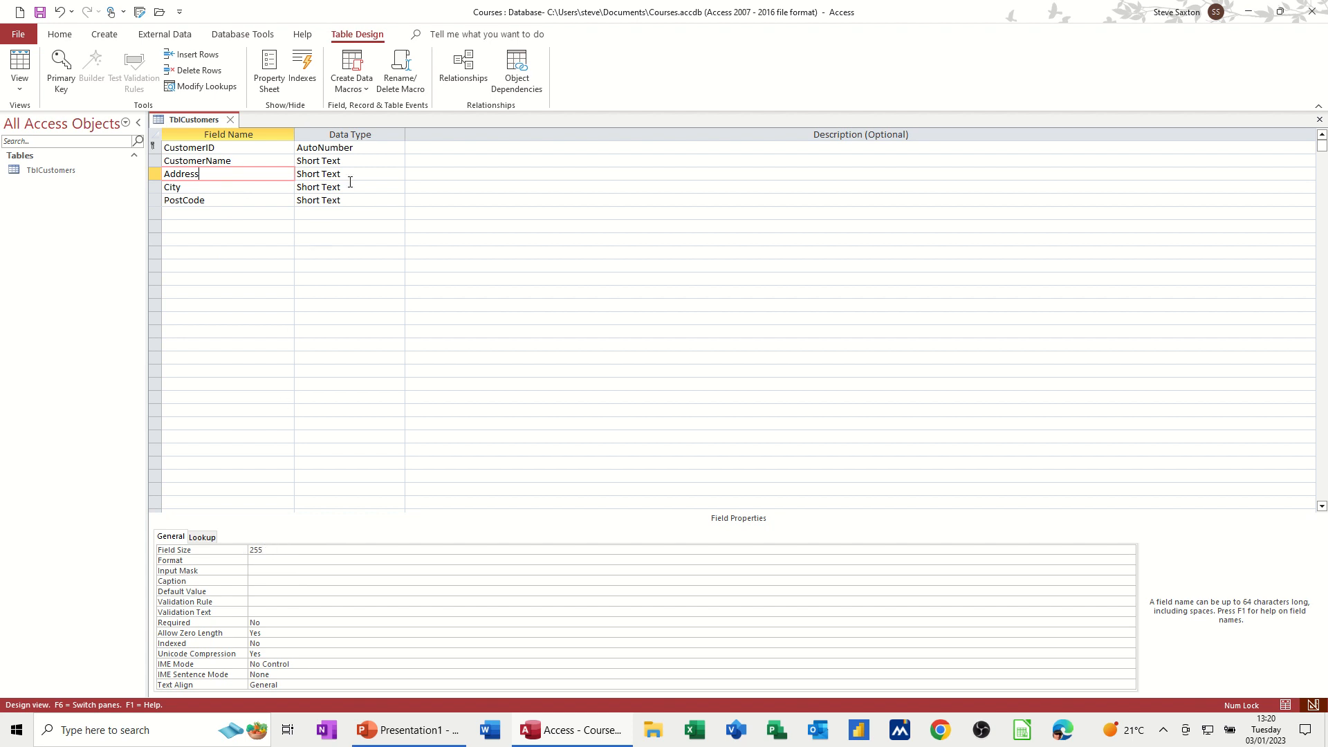
pyautogui.click(373, 175)
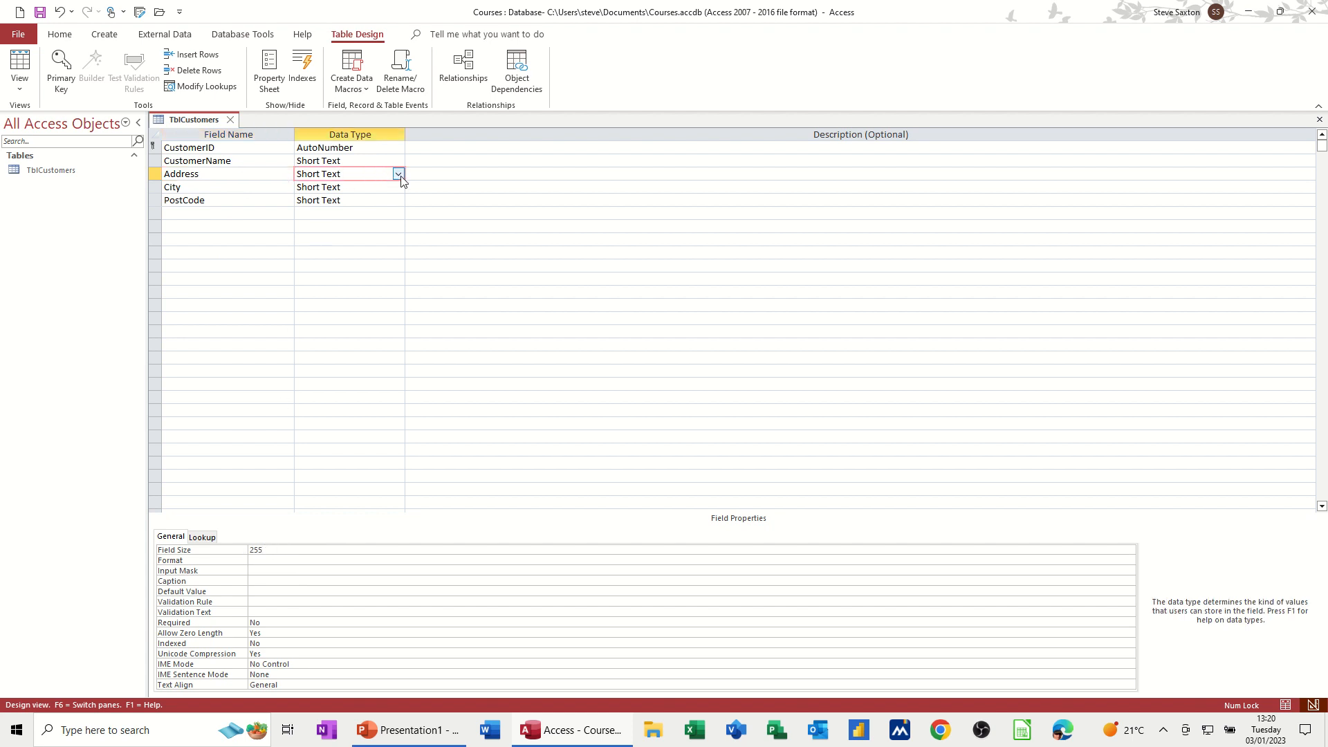
pyautogui.click(398, 173)
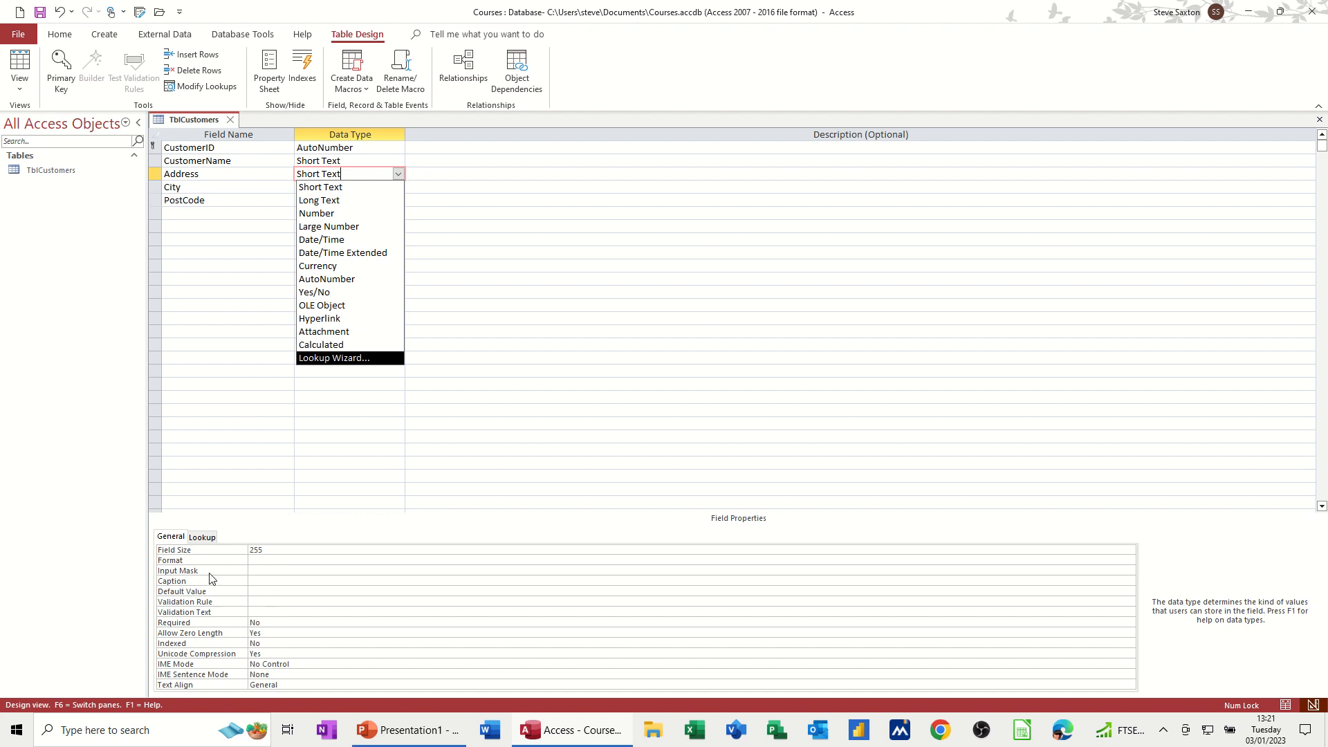
pyautogui.click(238, 200)
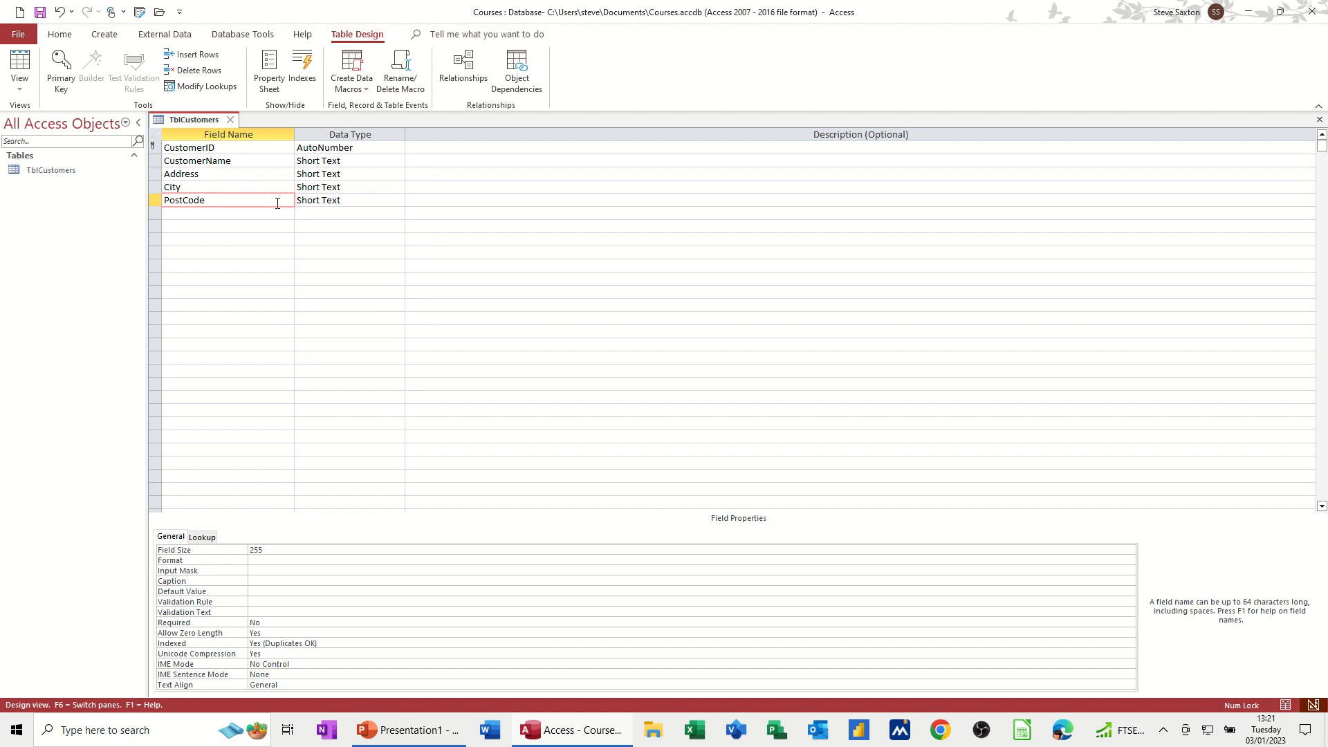
# Step: Save the table and open it in Datasheet view with the CustomerName and Address columns autofitted
pyautogui.click(45, 17)
pyautogui.click(19, 69)
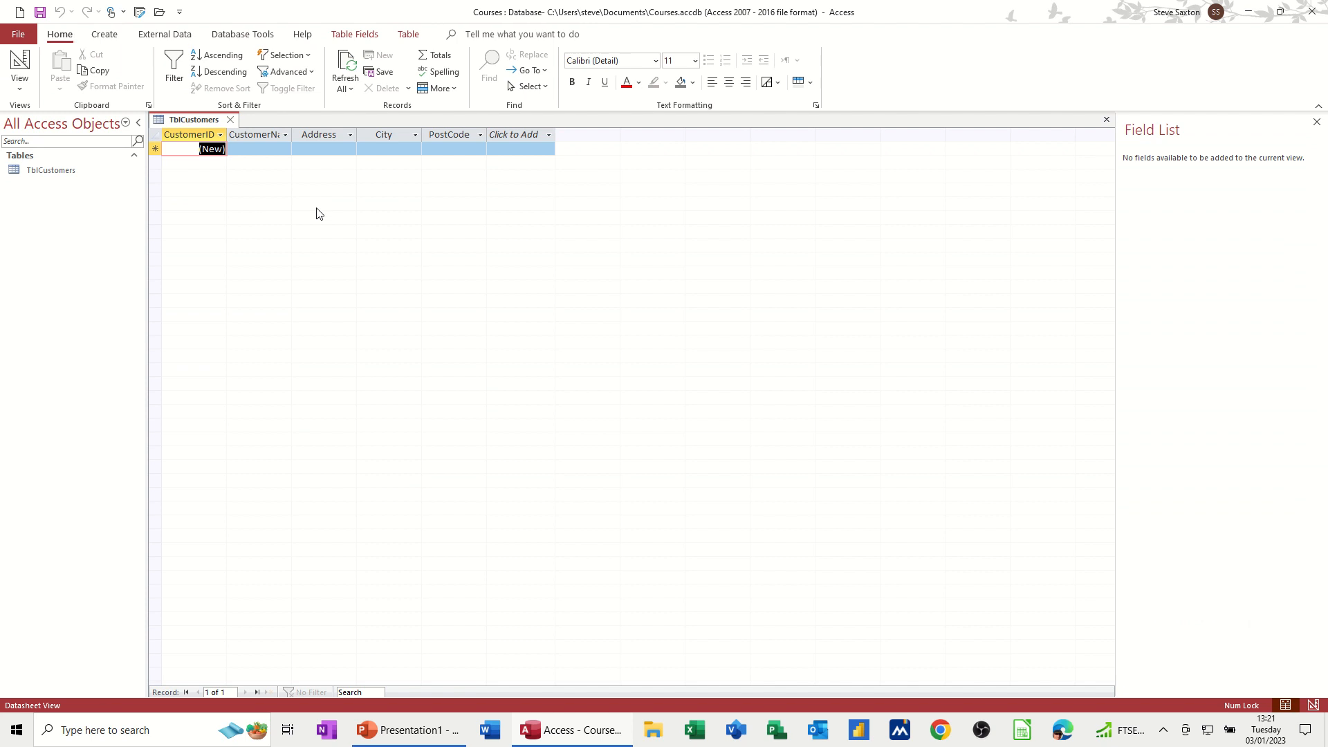
pyautogui.doubleClick(292, 134)
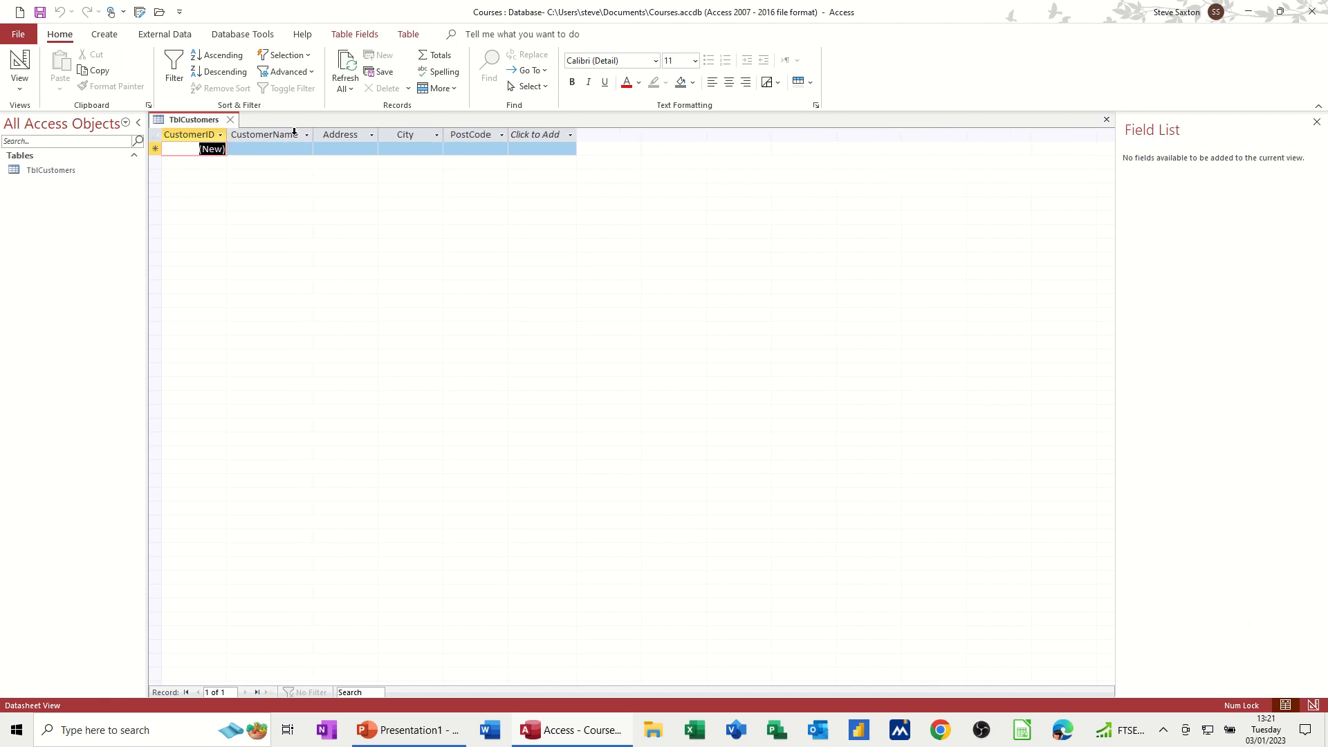
pyautogui.doubleClick(379, 134)
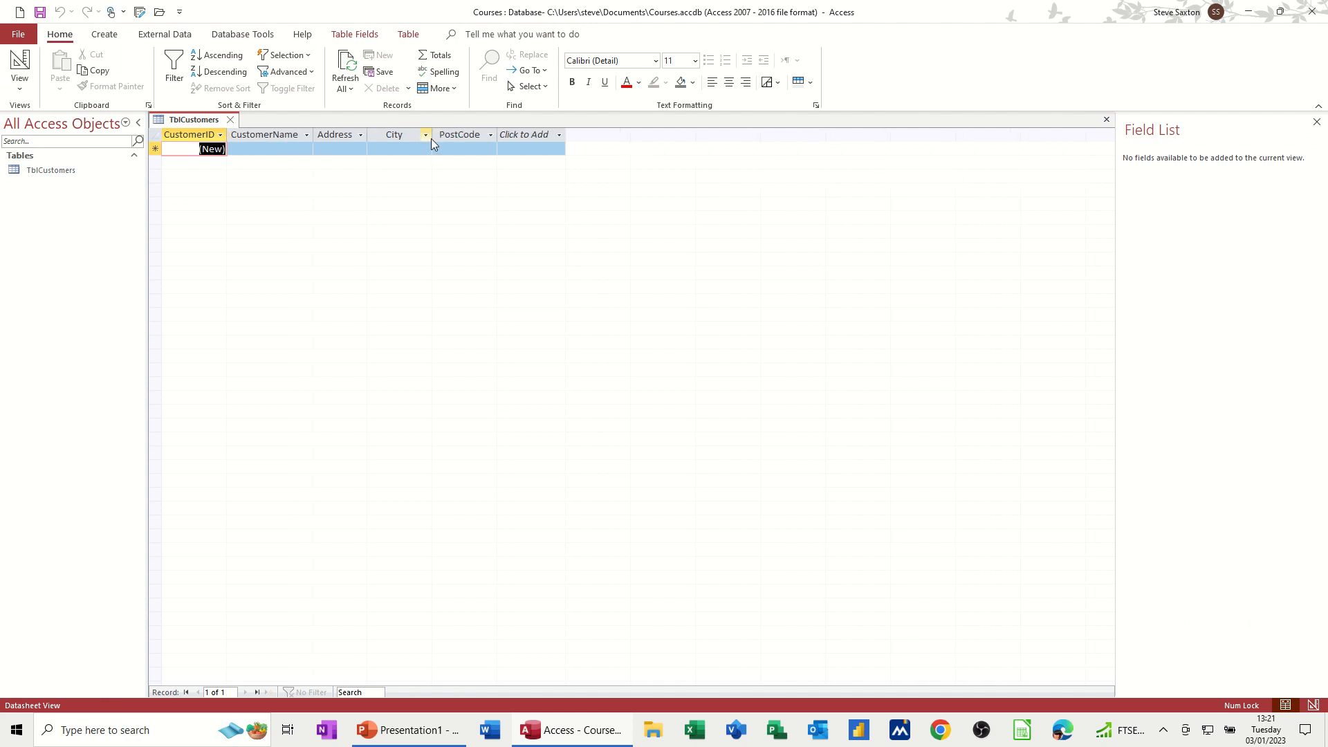
# Step: Enter the first customer record for Amac Ltd with its street address, city and postcode
pyautogui.click(254, 150)
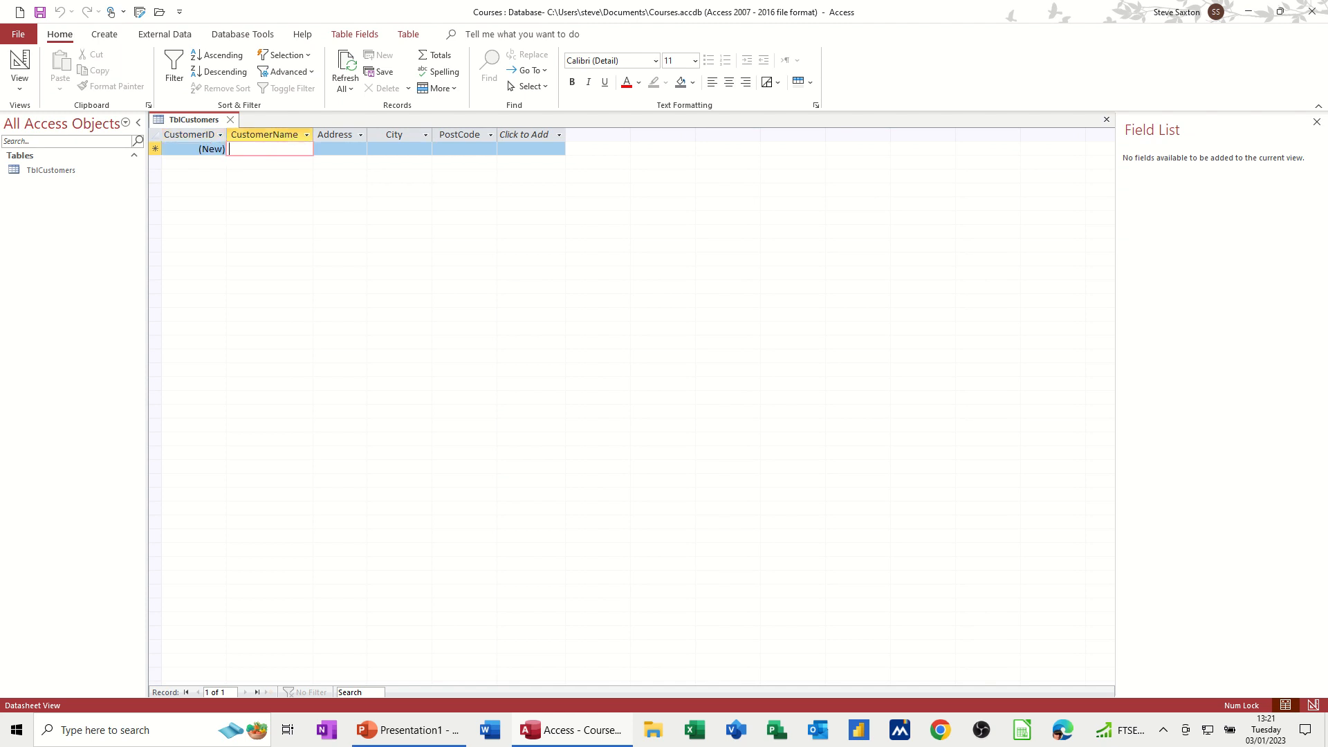
pyautogui.write('Amac')
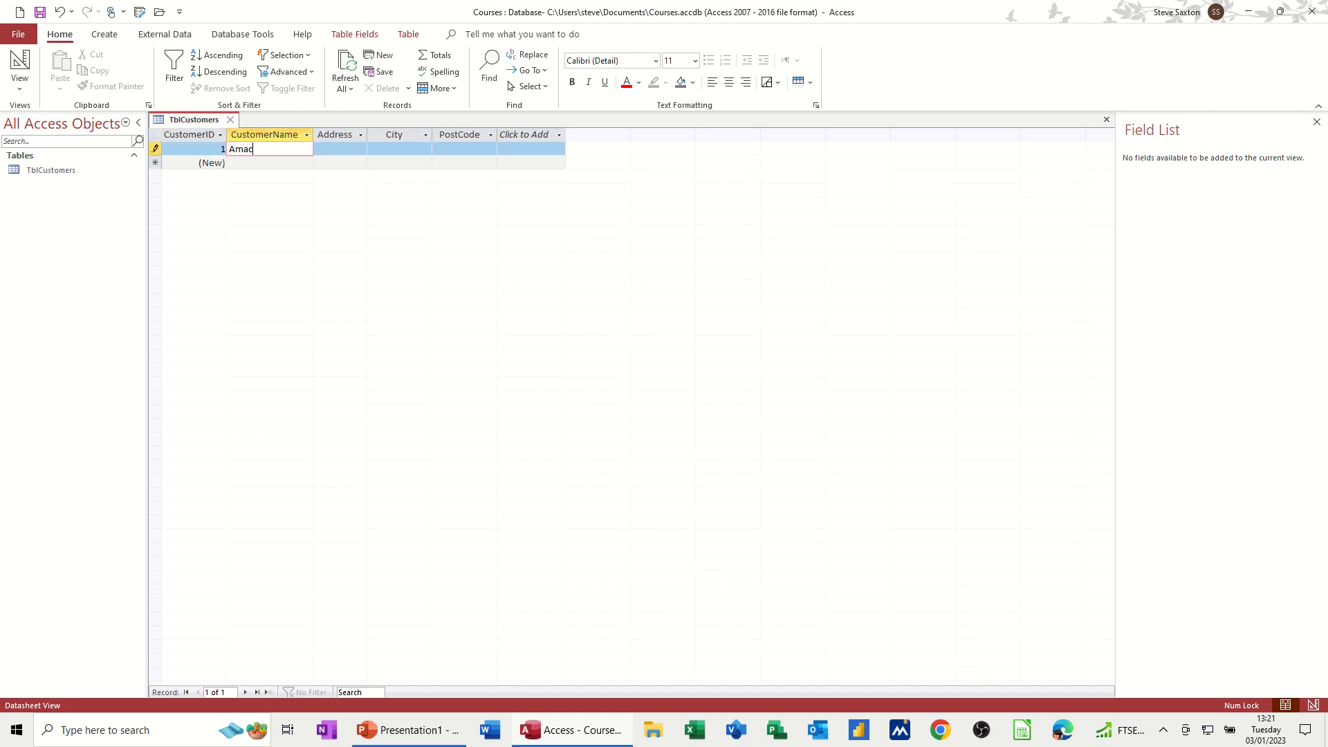
pyautogui.write(' Ltd')
pyautogui.press('Tab')
pyautogui.write('1 Re')
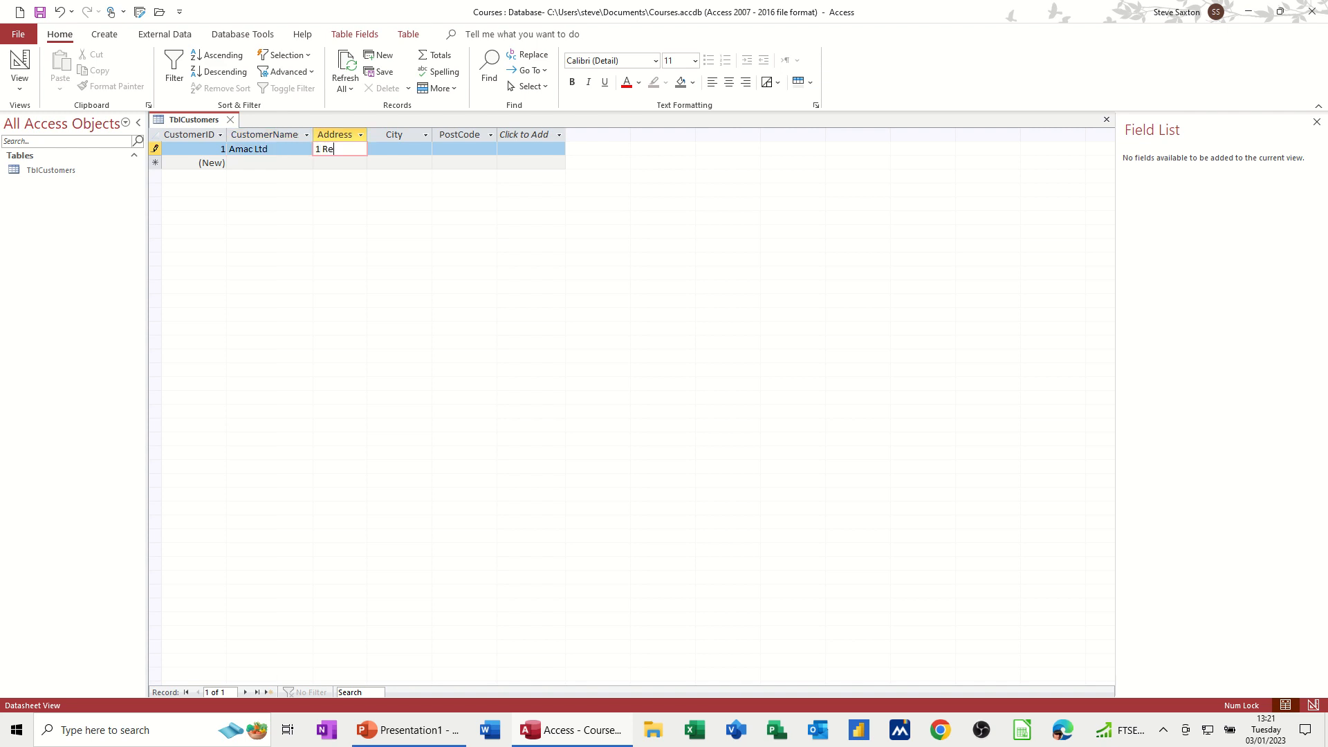
pyautogui.write('d Road')
pyautogui.press('Tab')
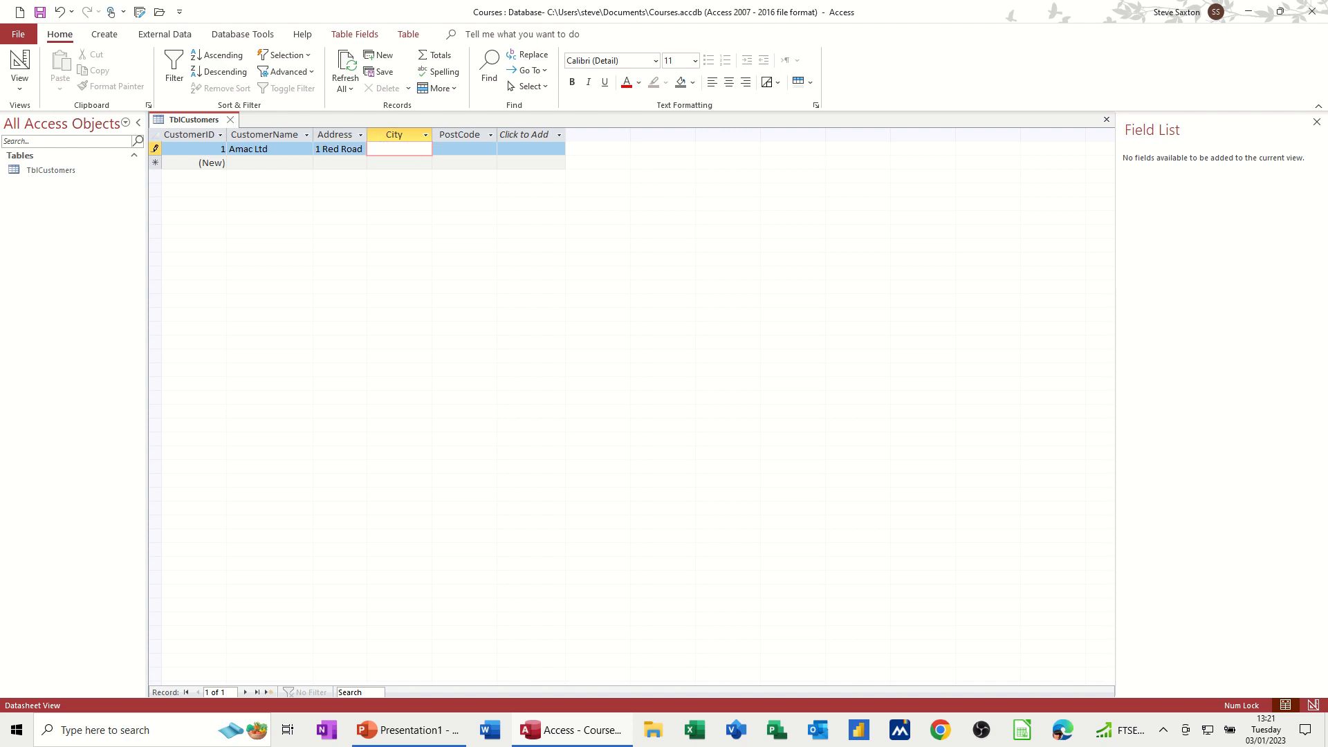
pyautogui.write('Leeds')
pyautogui.press('Tab')
pyautogui.write('L')
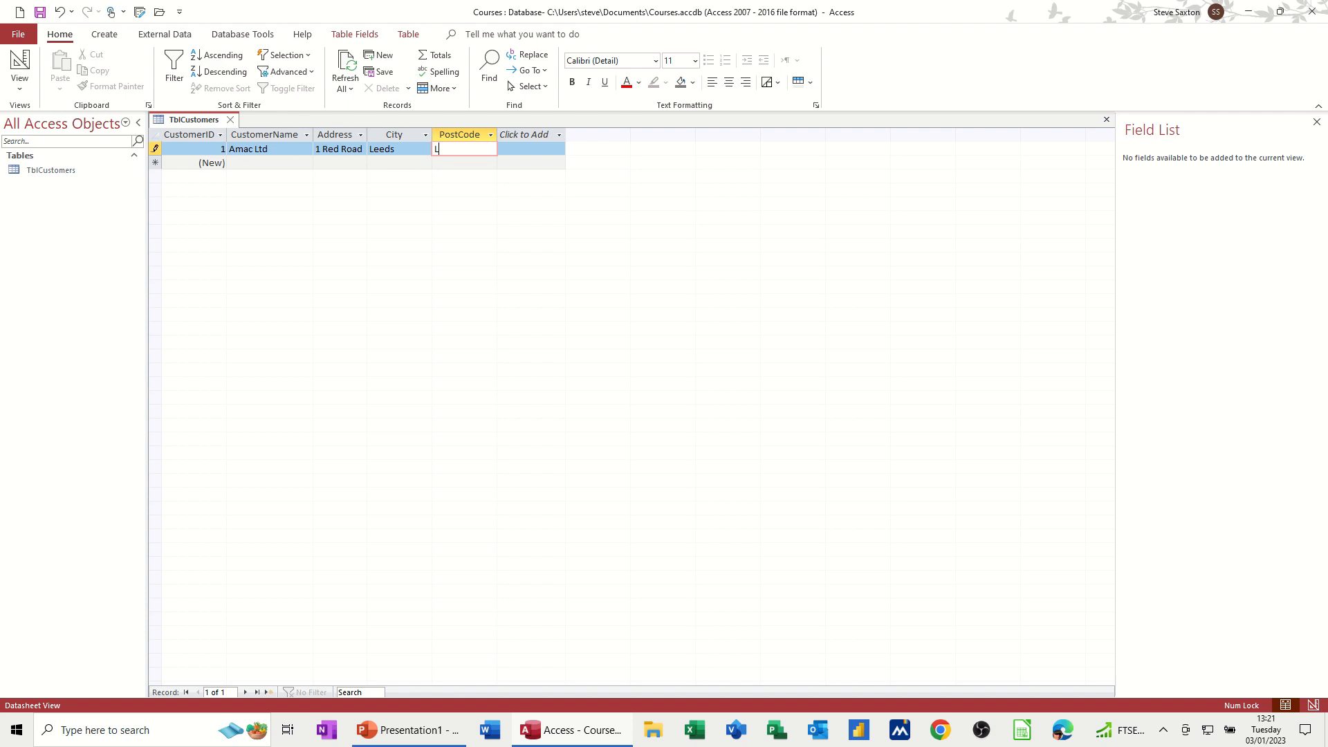
pyautogui.write('E2 2RT')
pyautogui.press('Tab')
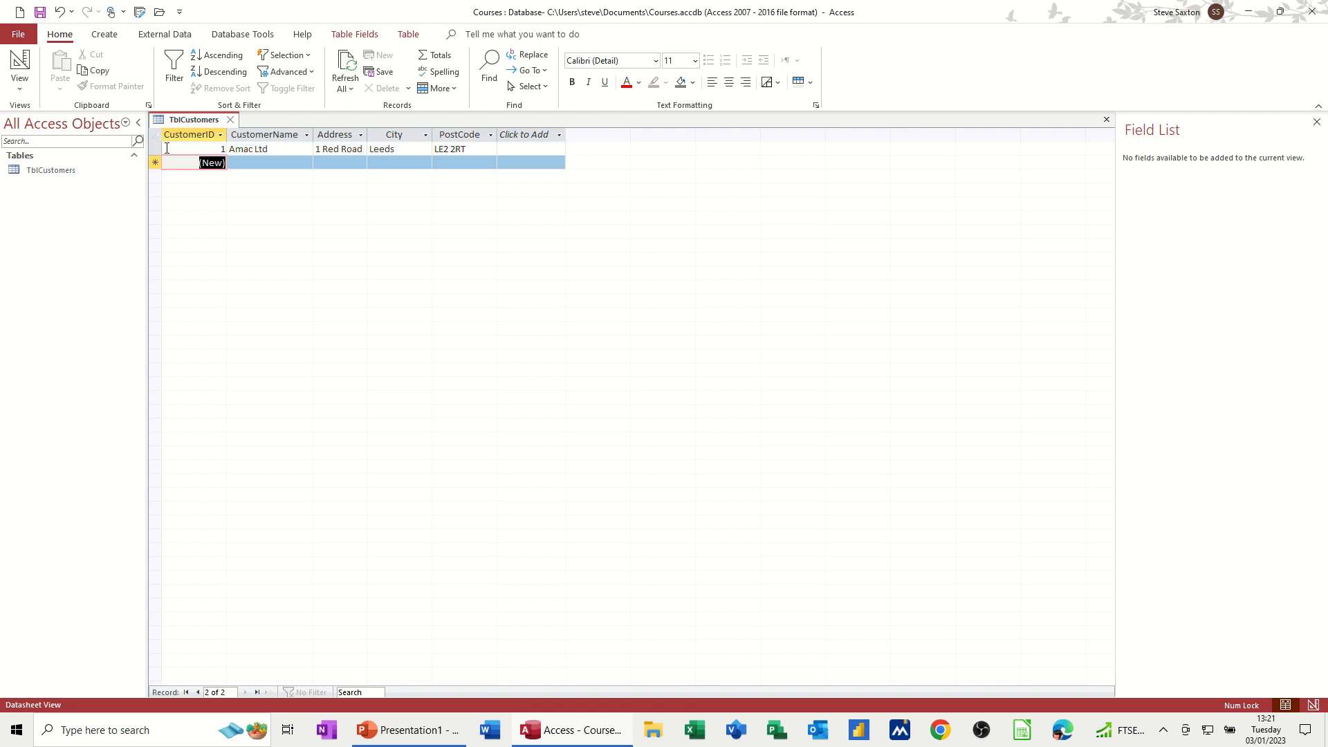
pyautogui.click(251, 164)
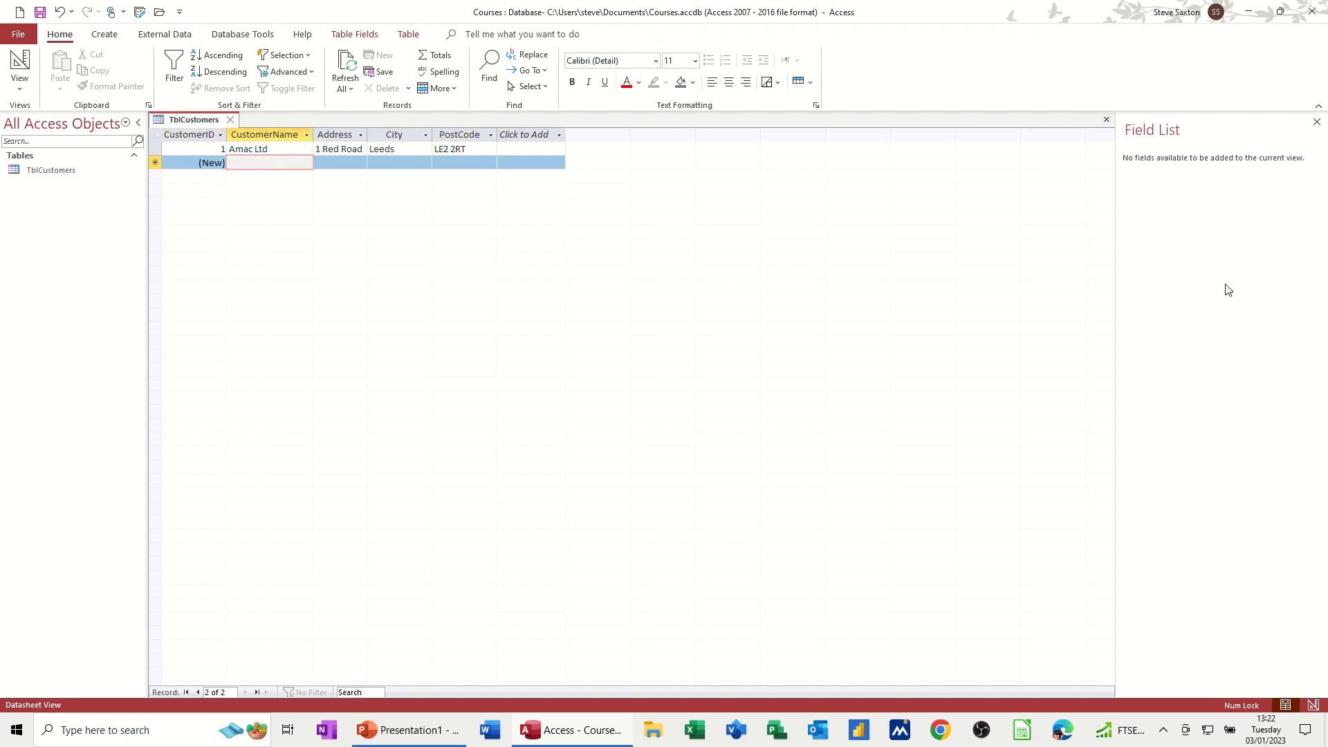
pyautogui.write('Posie')
pyautogui.press('Tab')
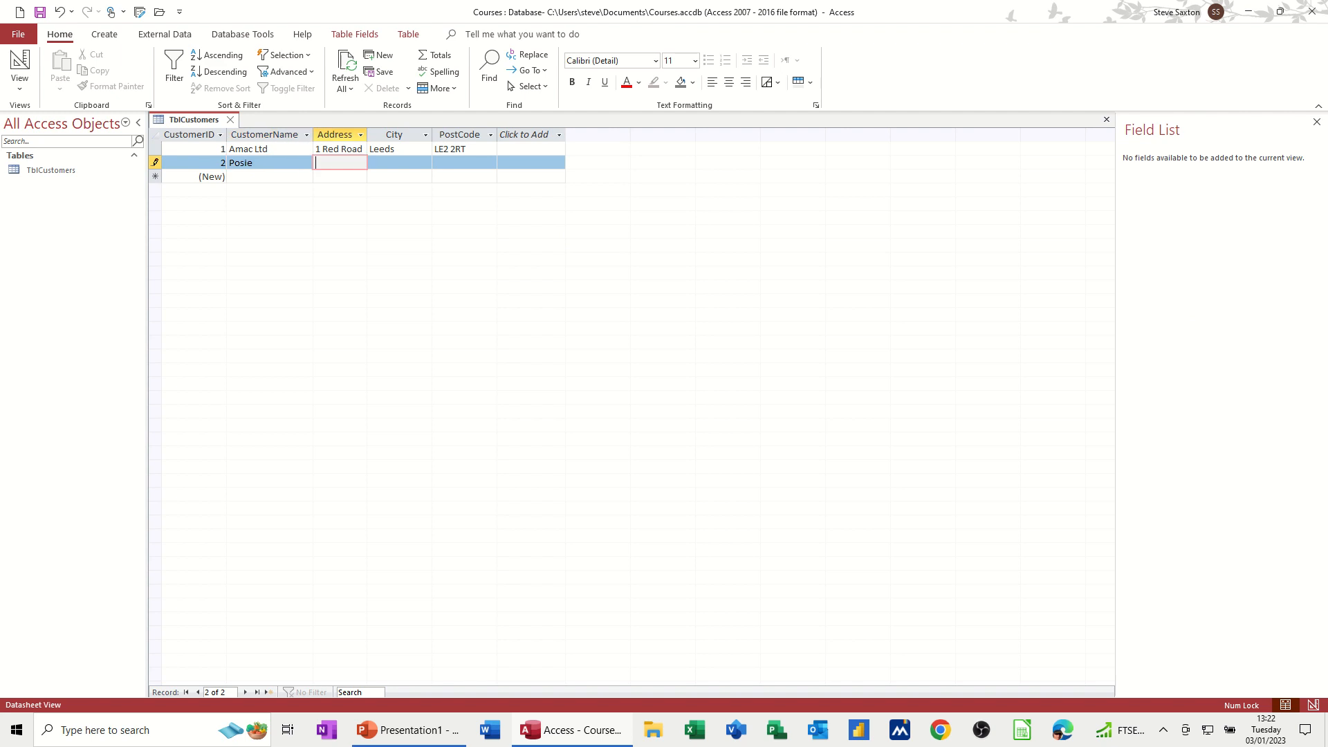
pyautogui.write('2 Red Road')
pyautogui.press('Tab')
pyautogui.write('Leeds')
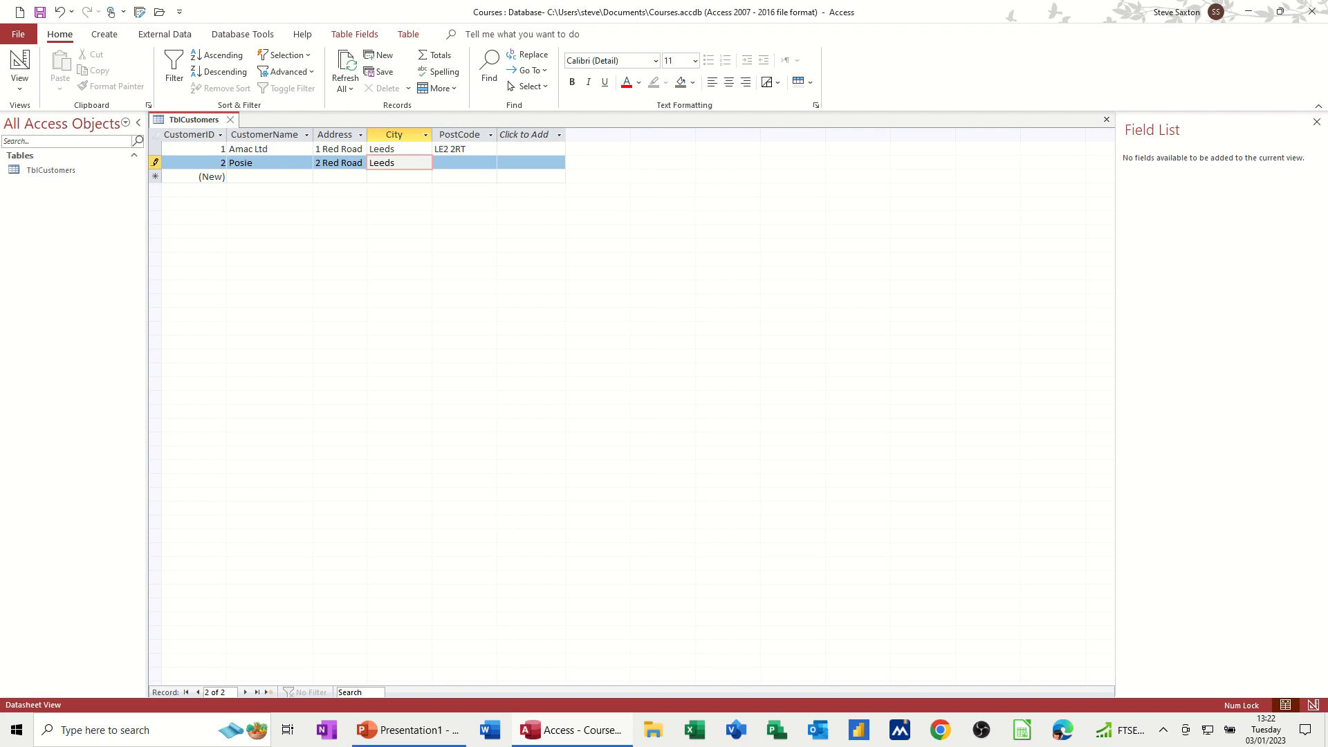
pyautogui.press('Tab')
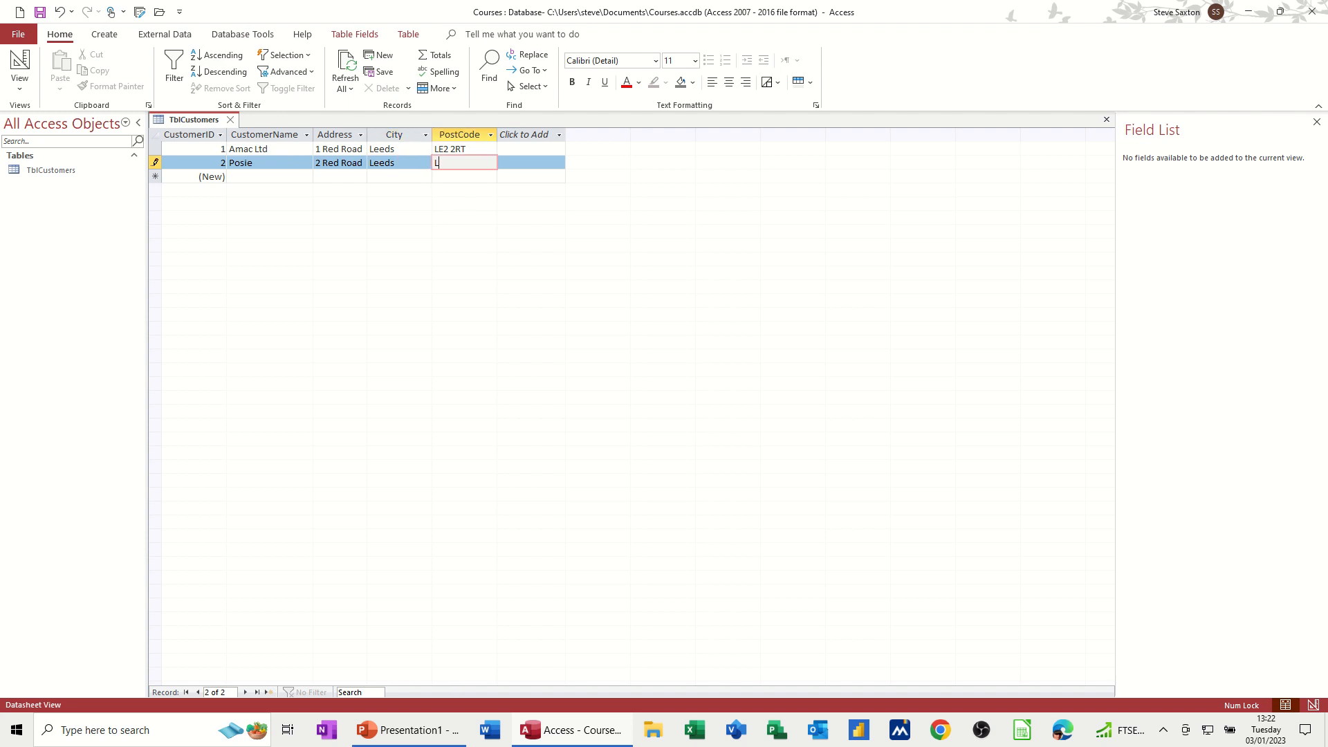
pyautogui.write('LE3')
pyautogui.write('2DG')
pyautogui.press('Tab')
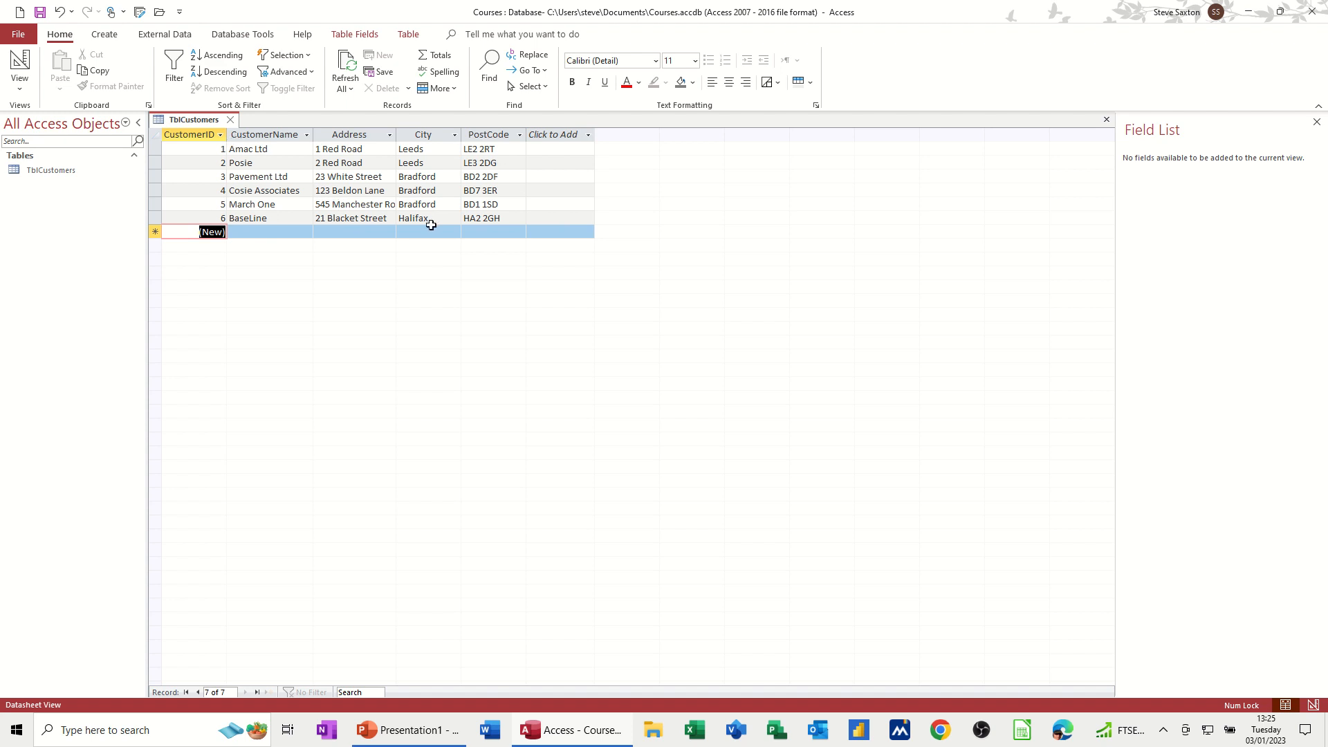
# Step: Narrow the City column and try to close the table, cancelling the save prompt
pyautogui.click(537, 216)
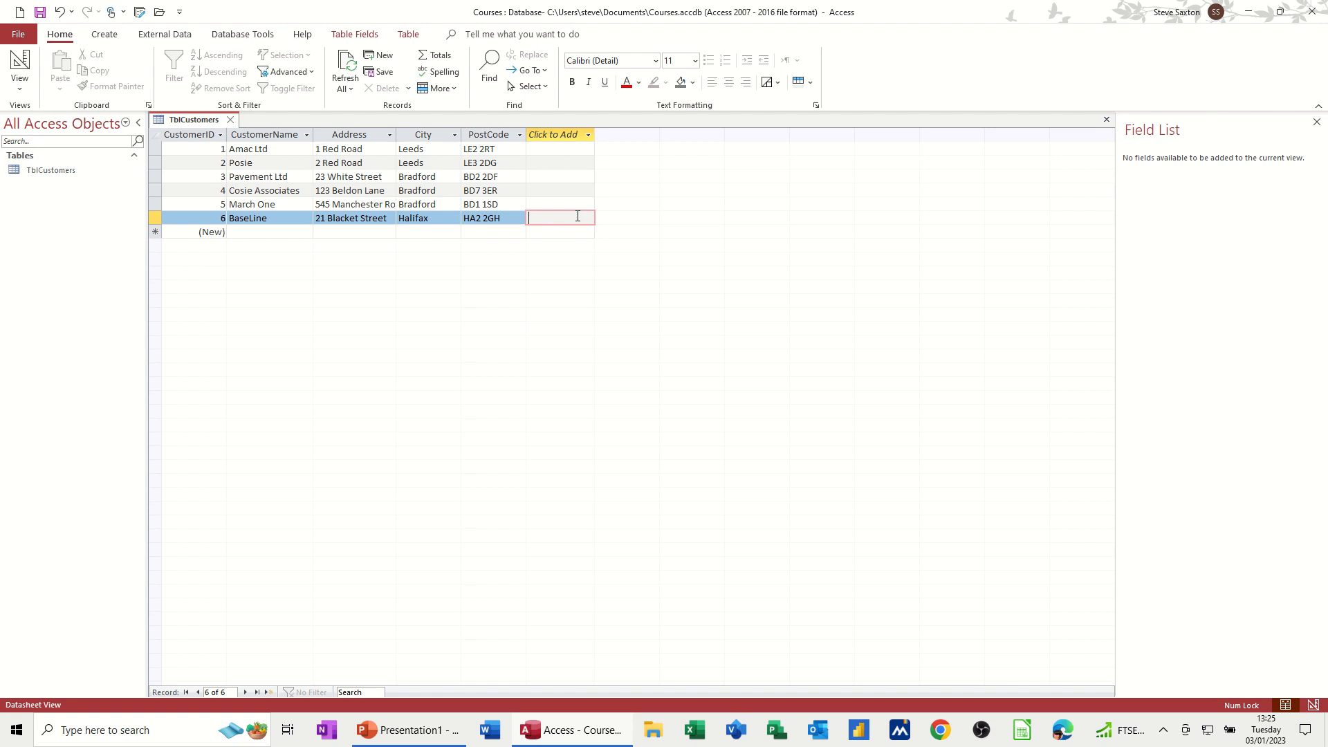
pyautogui.press('Tab')
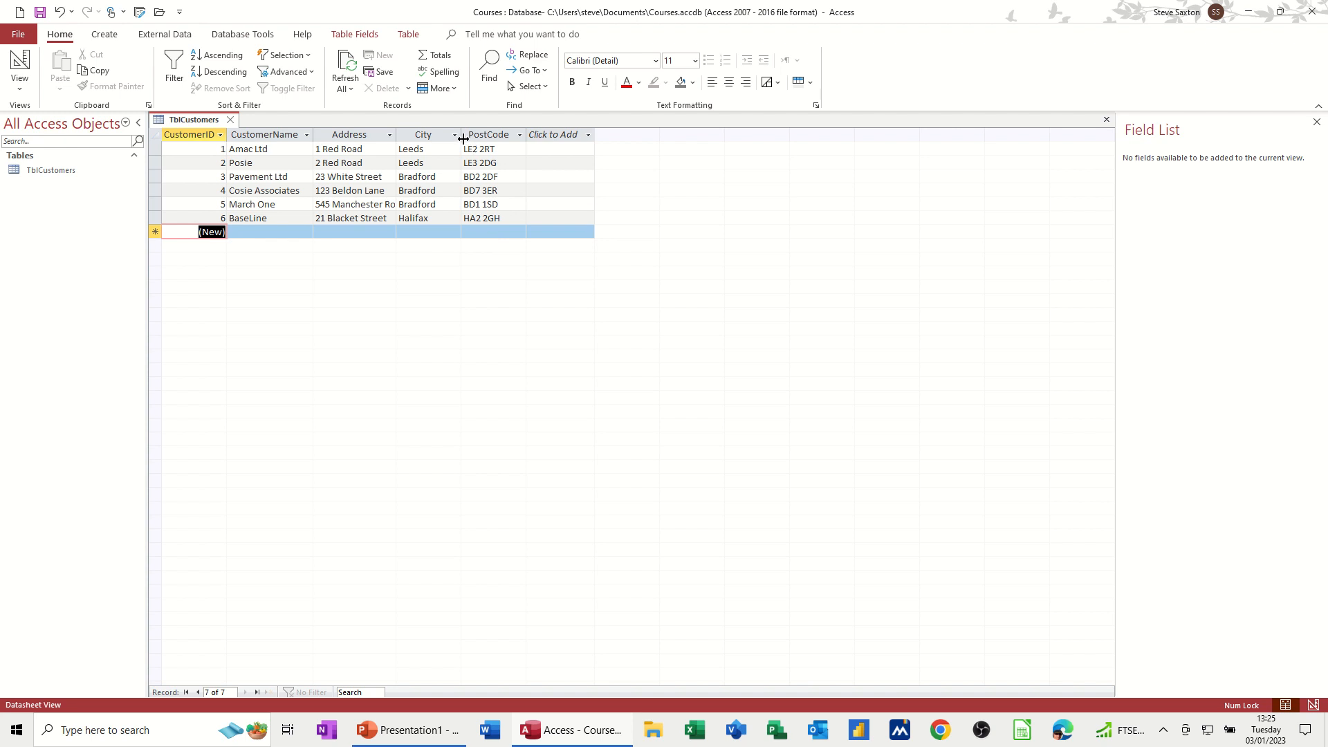
pyautogui.moveTo(463, 139); pyautogui.dragTo(429, 146)
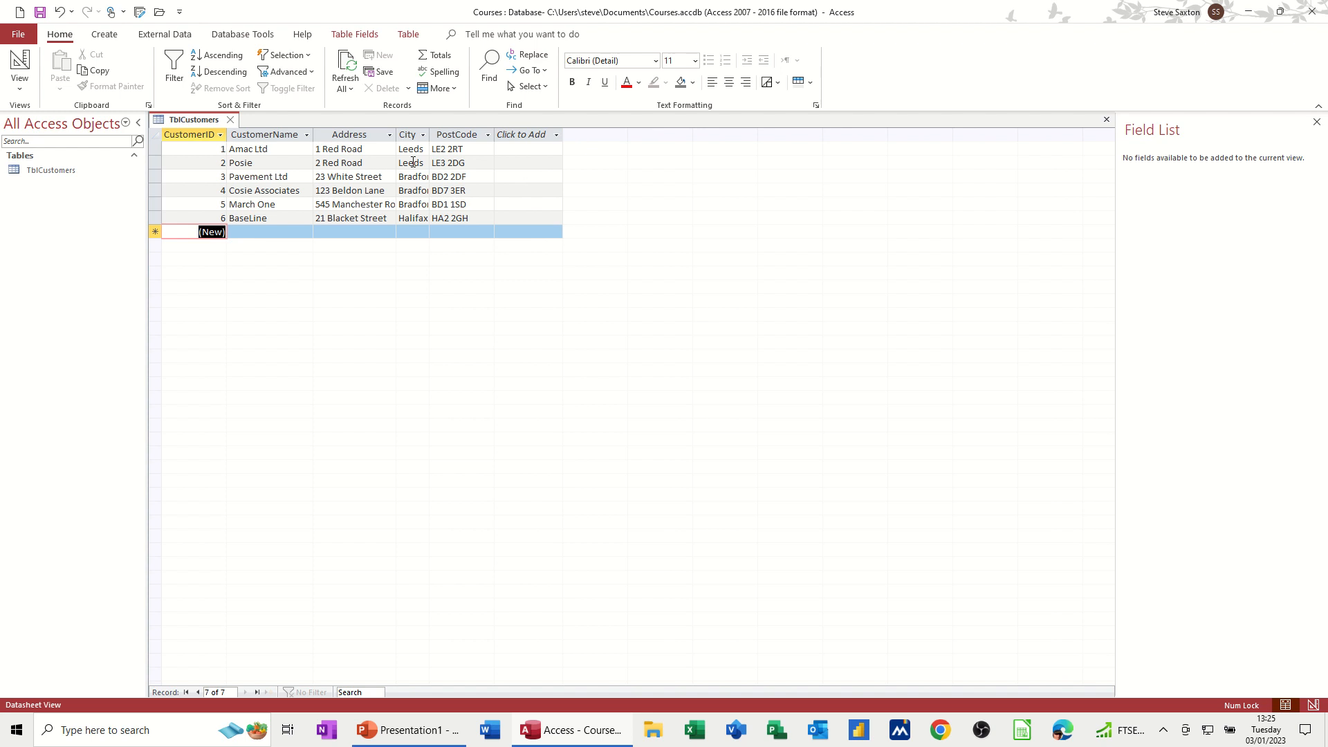
pyautogui.click(229, 122)
pyautogui.moveTo(622, 344); pyautogui.dragTo(650, 164)
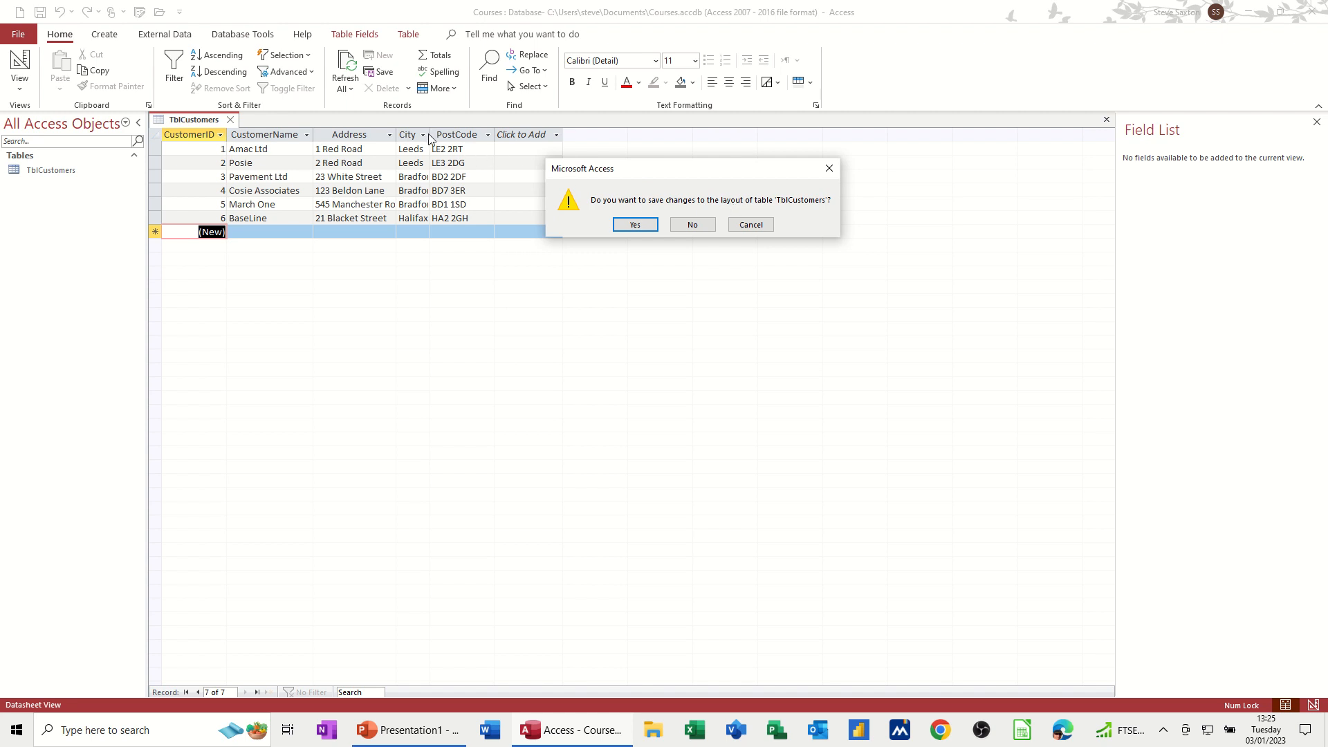
pyautogui.click(751, 224)
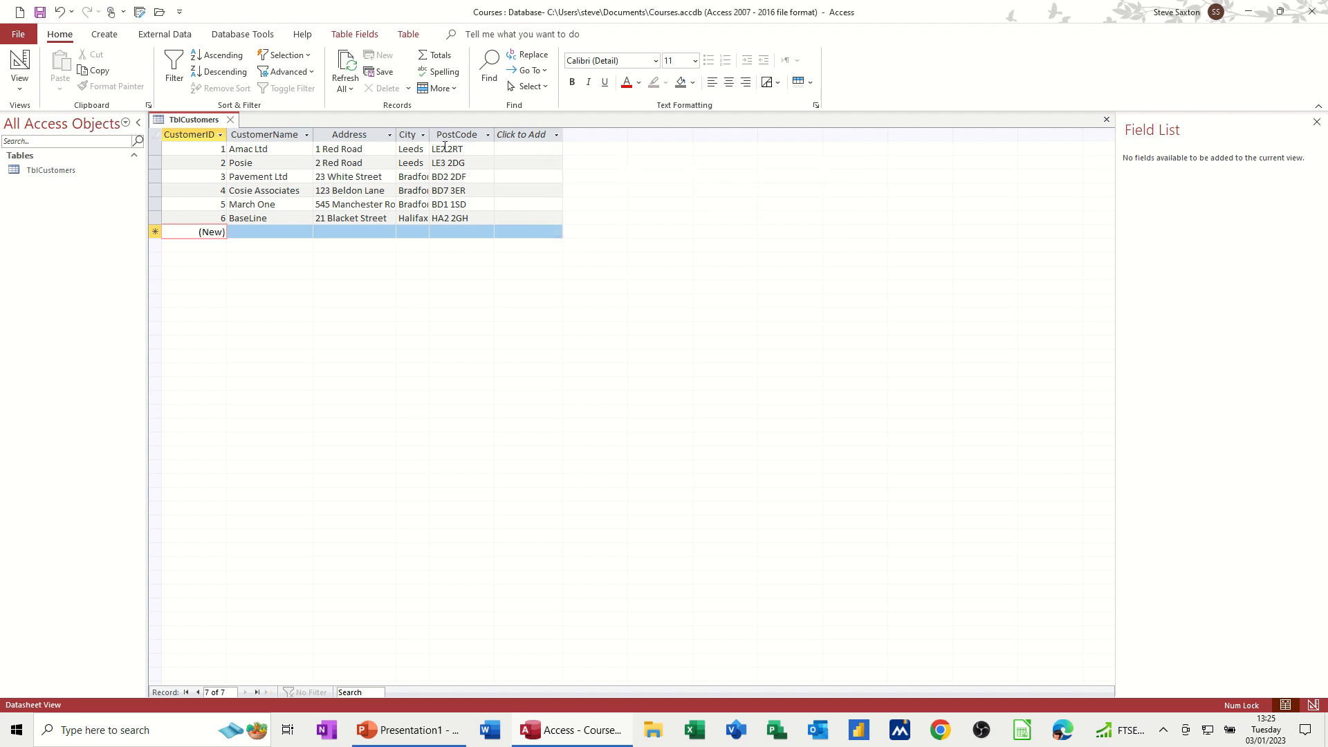
# Step: Autofit the City column width and close the table, saving the layout changes
pyautogui.doubleClick(430, 135)
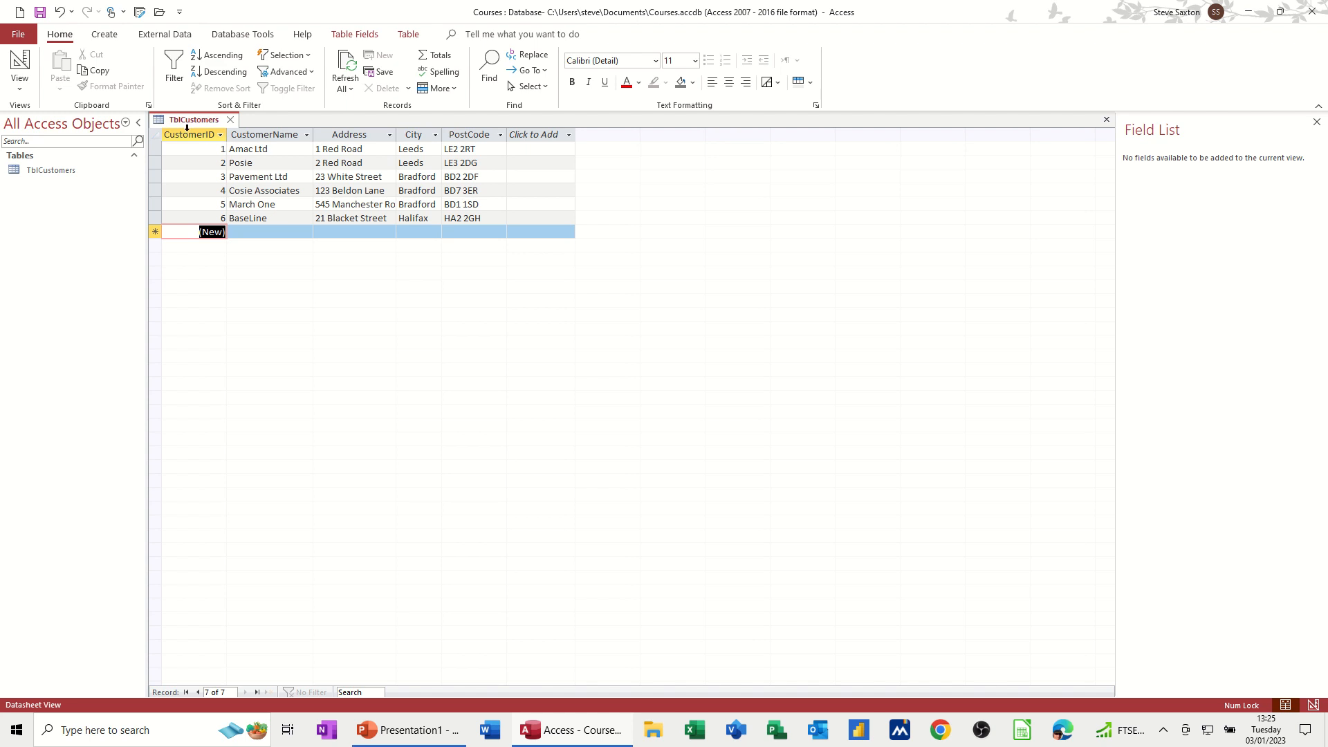
pyautogui.click(231, 122)
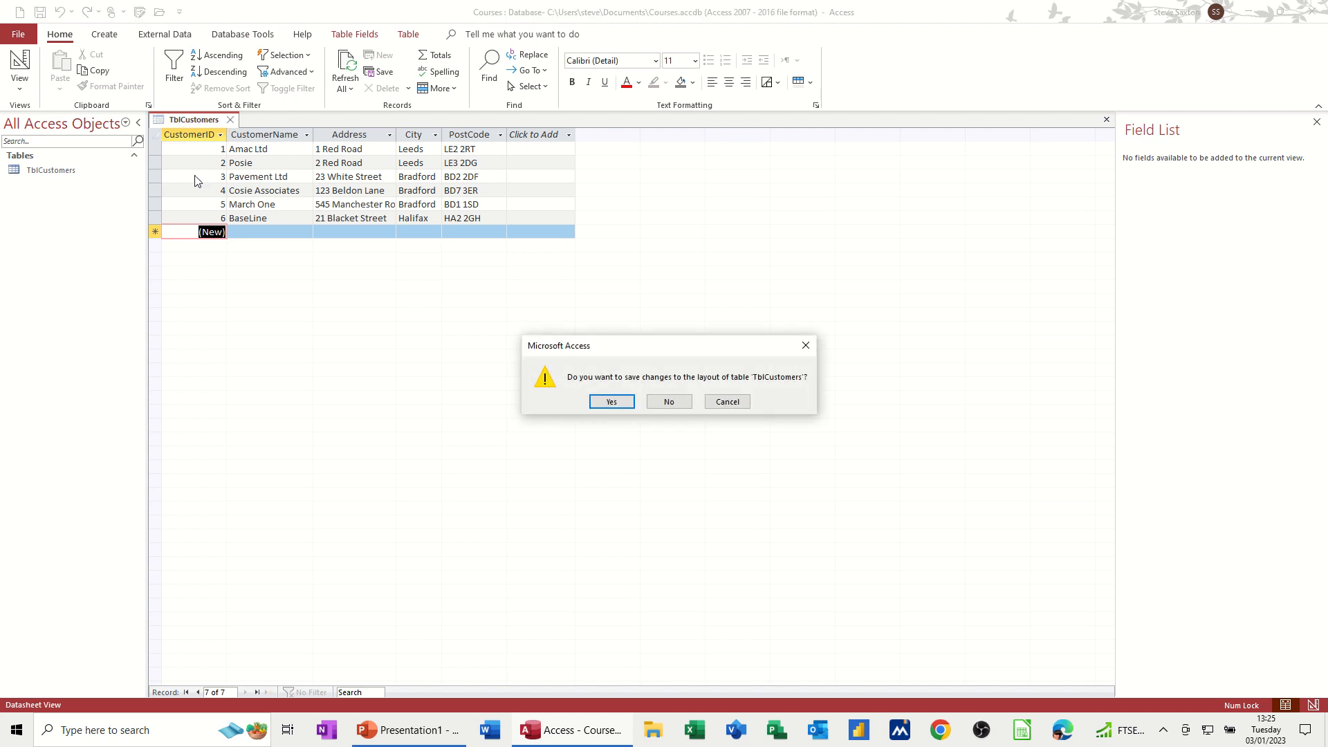
pyautogui.click(612, 402)
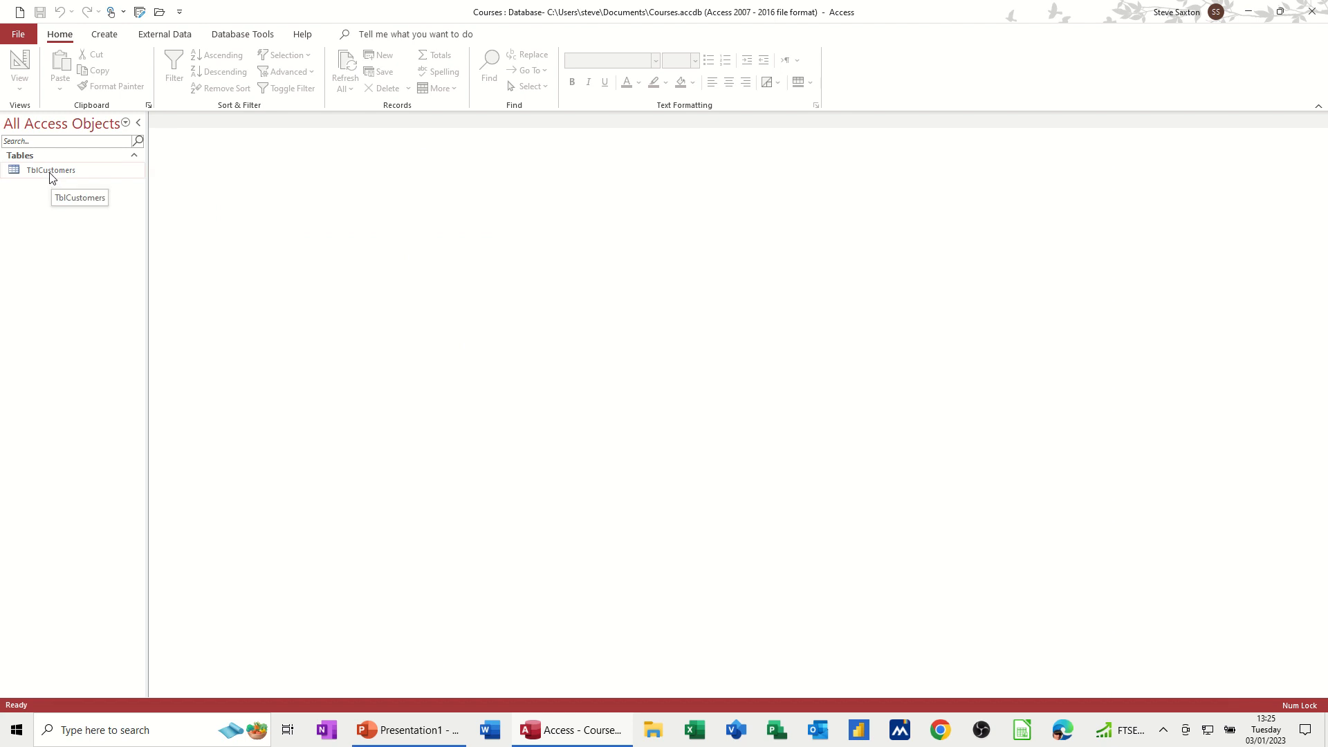
# Step: Create a new query in Design view and enlarge the design grid area
pyautogui.click(32, 174)
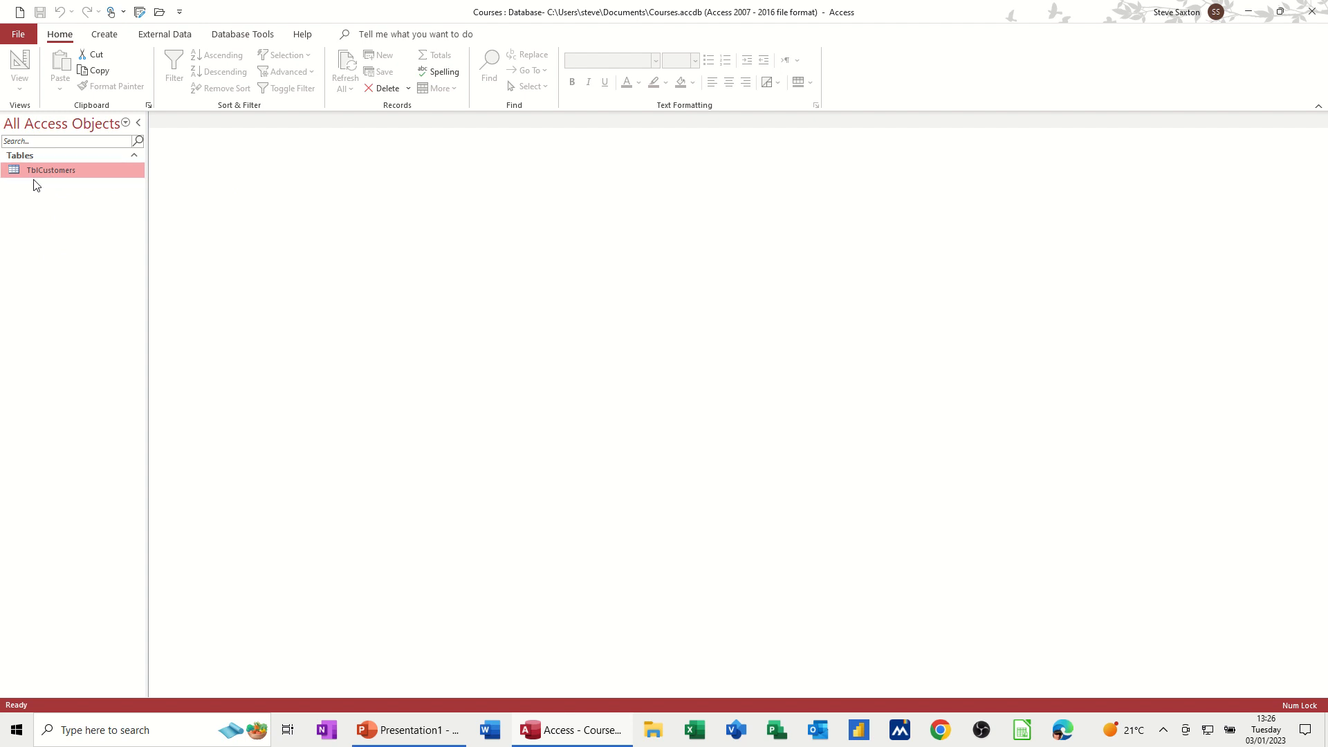
pyautogui.click(103, 38)
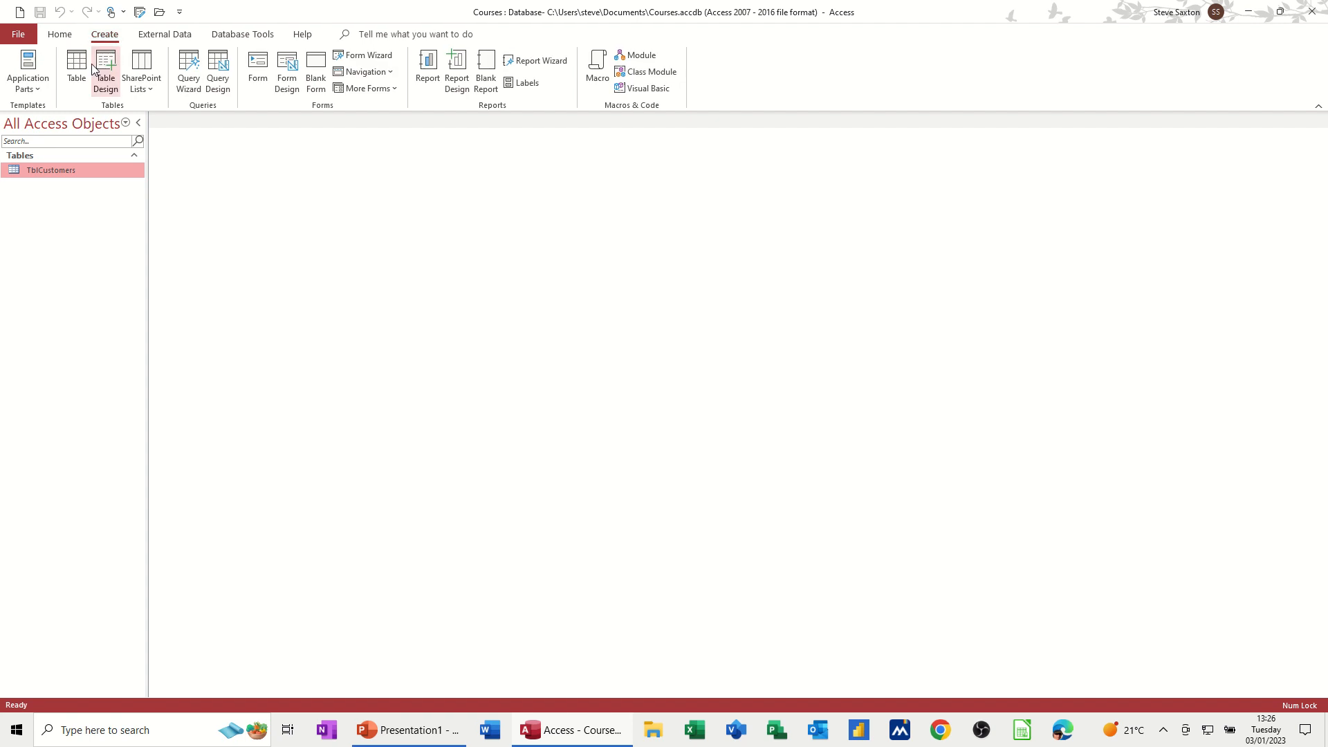
pyautogui.click(221, 62)
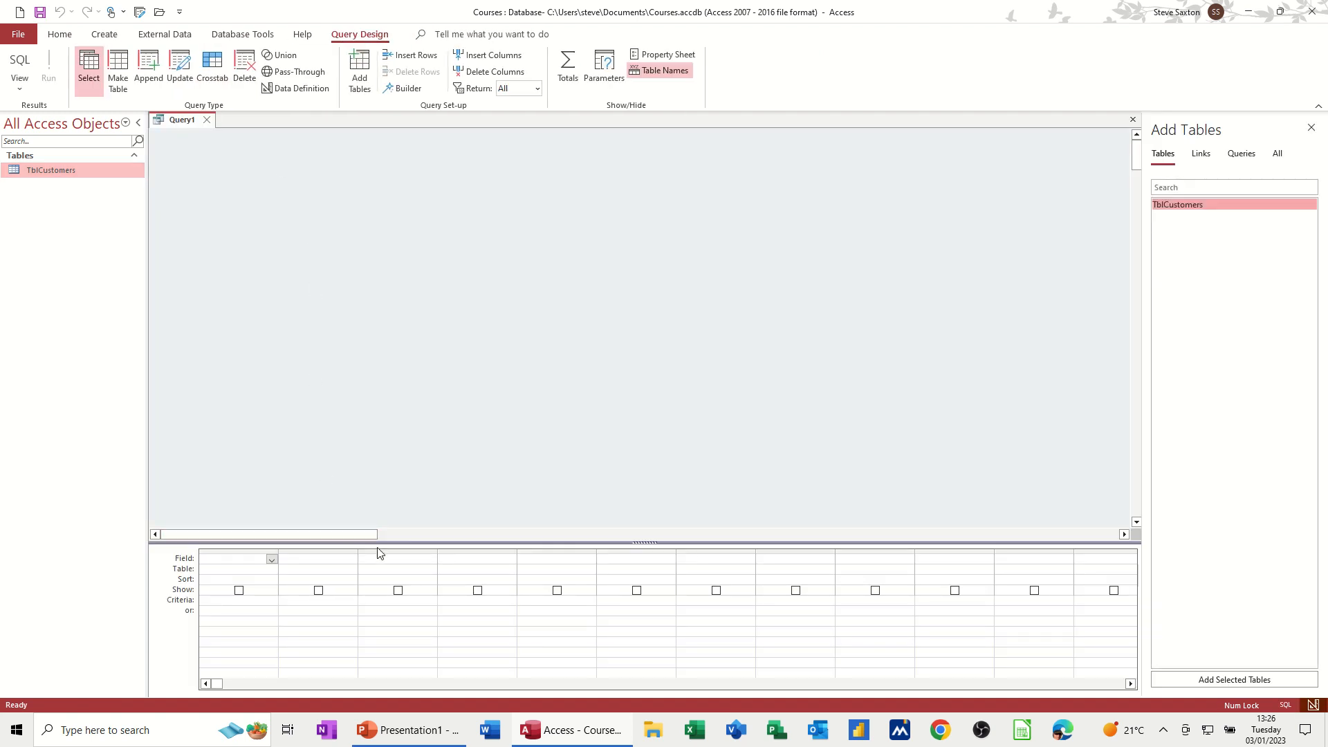
pyautogui.moveTo(386, 542); pyautogui.dragTo(392, 352)
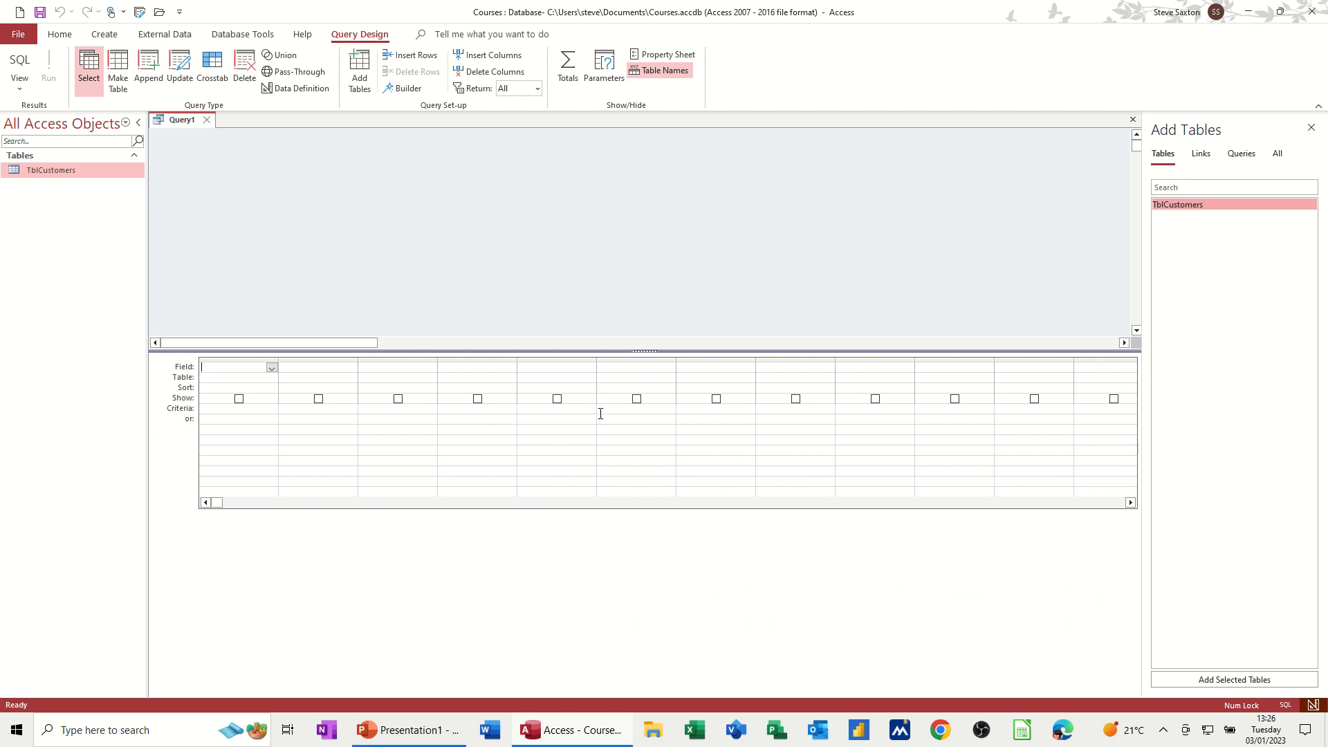
# Step: Add TblCustomers to the query design from the navigation pane and close the Add Tables pane
pyautogui.click(33, 173)
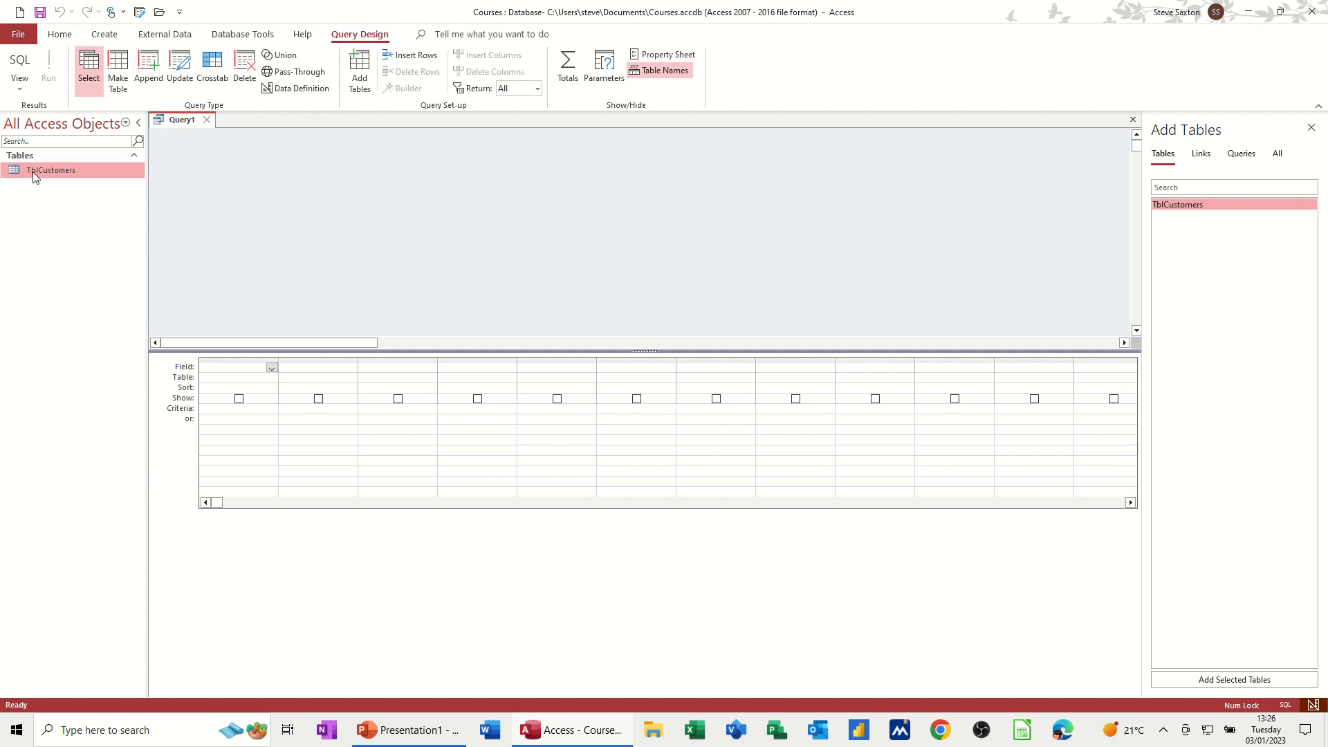
pyautogui.click(362, 74)
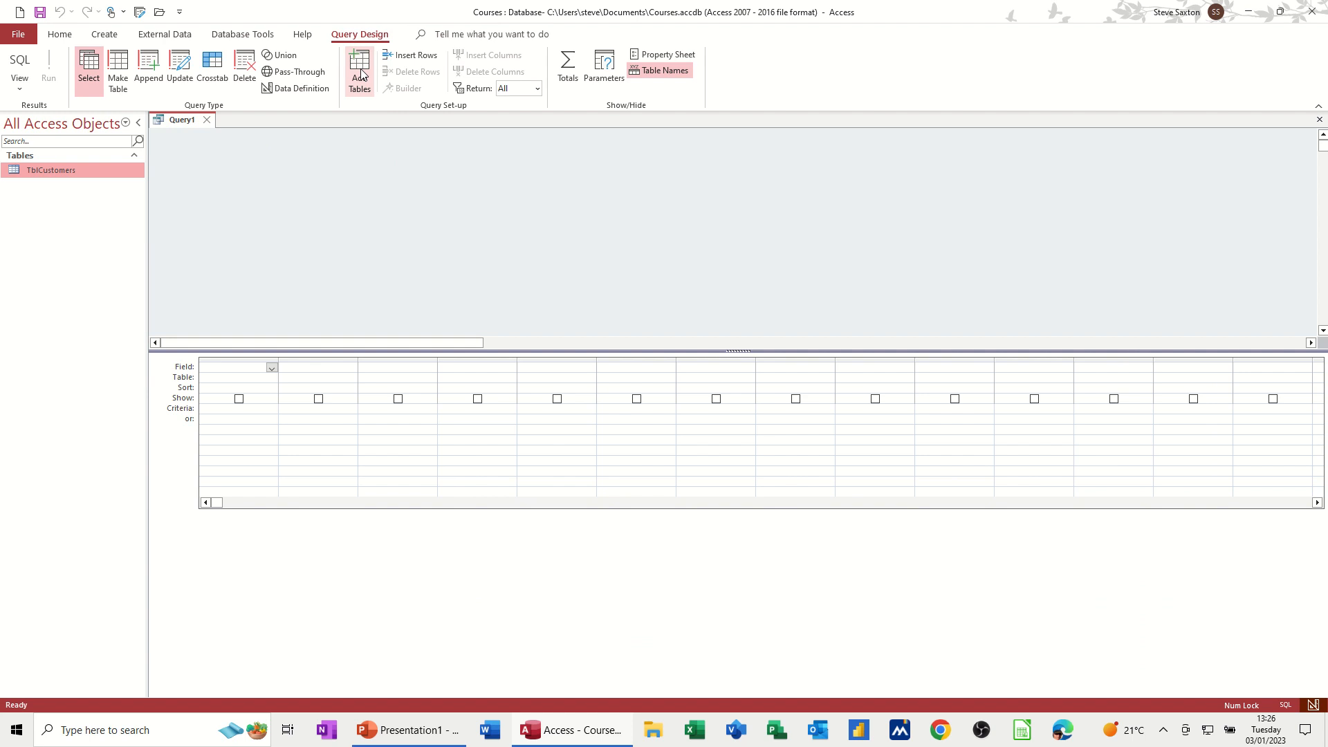
pyautogui.click(362, 74)
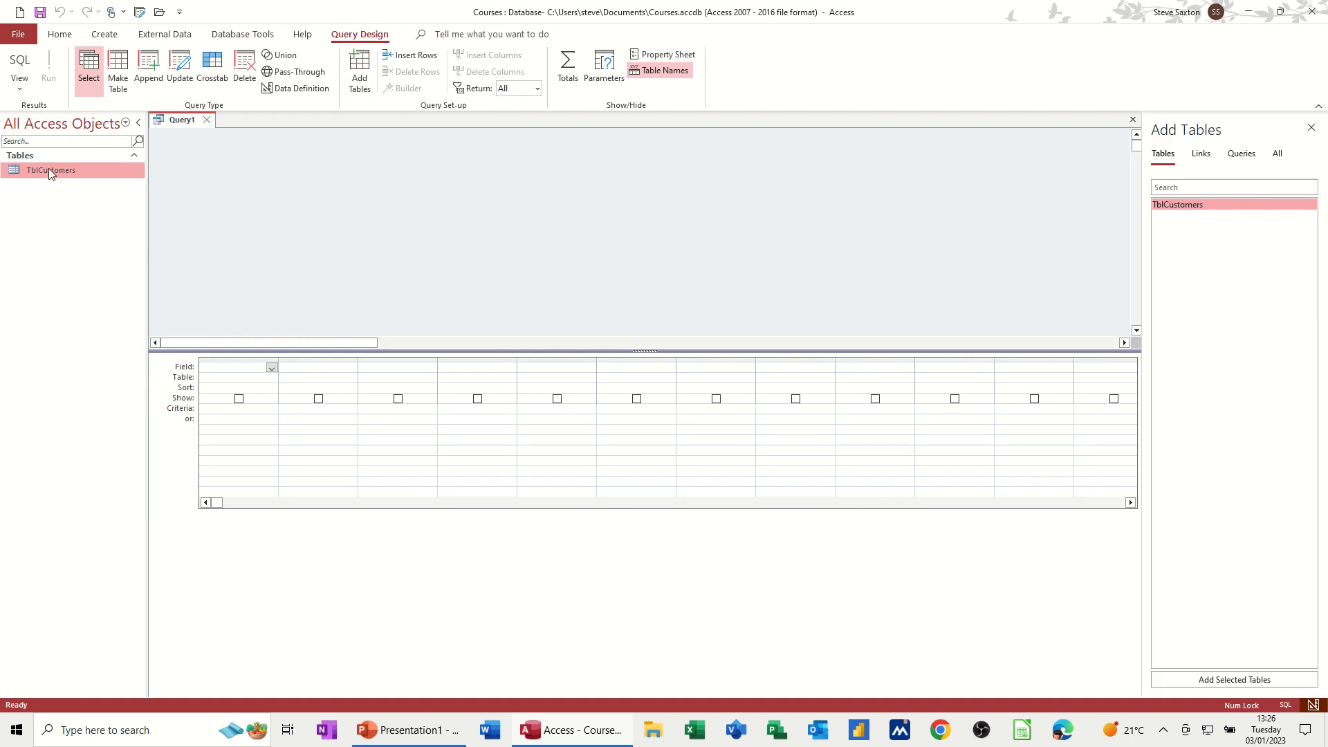
pyautogui.moveTo(51, 173); pyautogui.dragTo(328, 191)
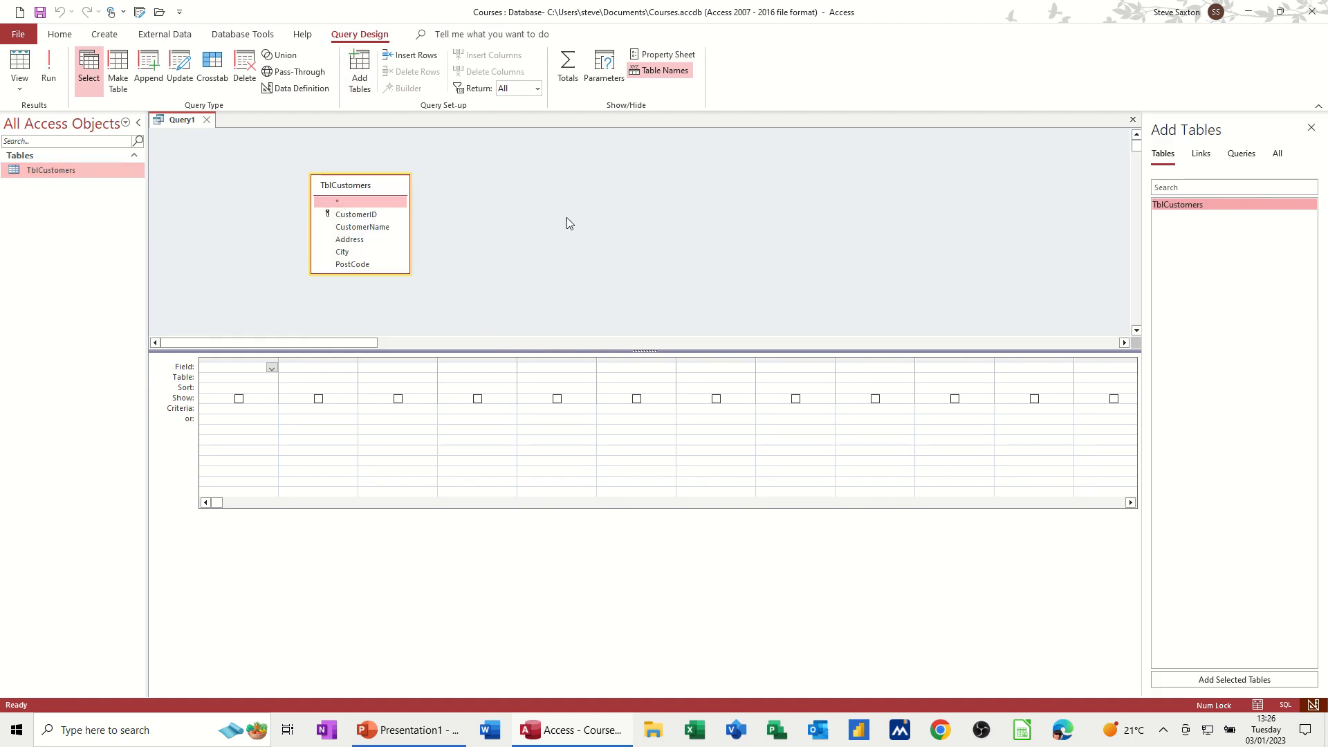
pyautogui.click(1311, 127)
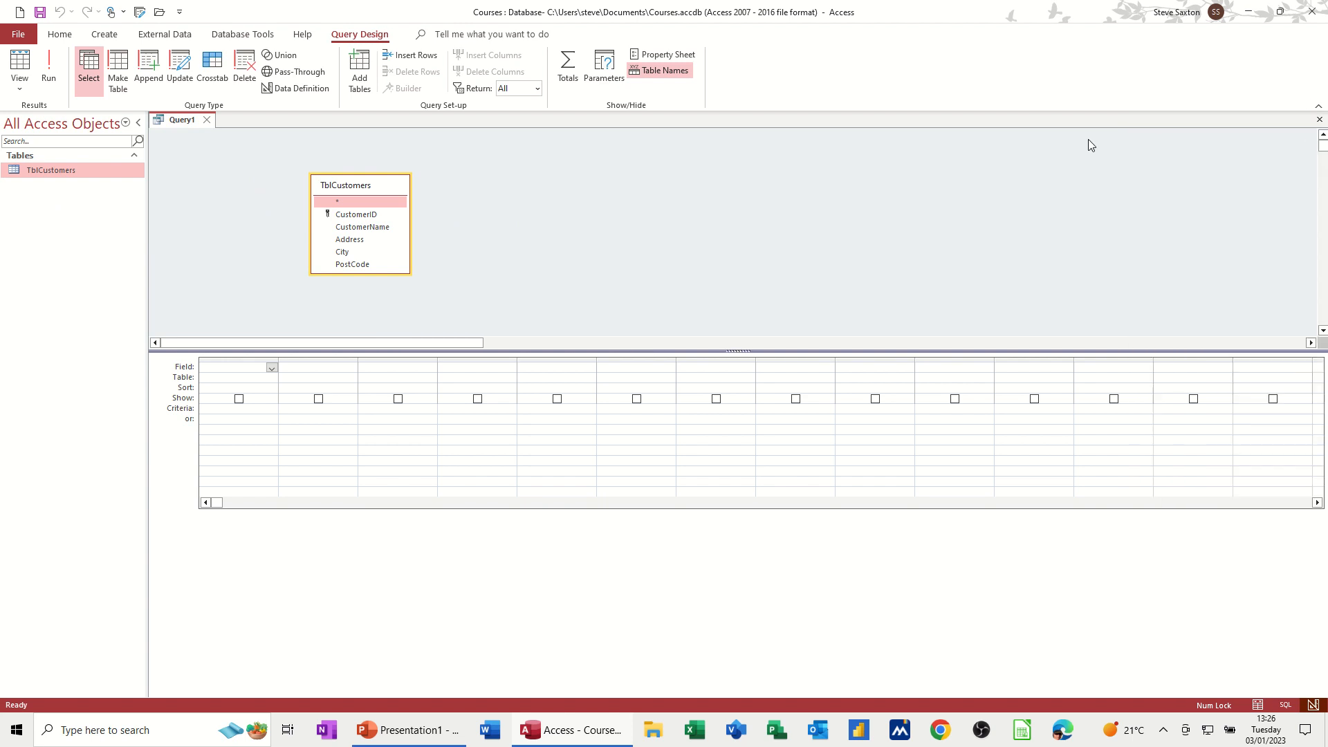
# Step: Add all TblCustomers fields to the query grid, then delete them again
pyautogui.moveTo(370, 188); pyautogui.dragTo(372, 165)
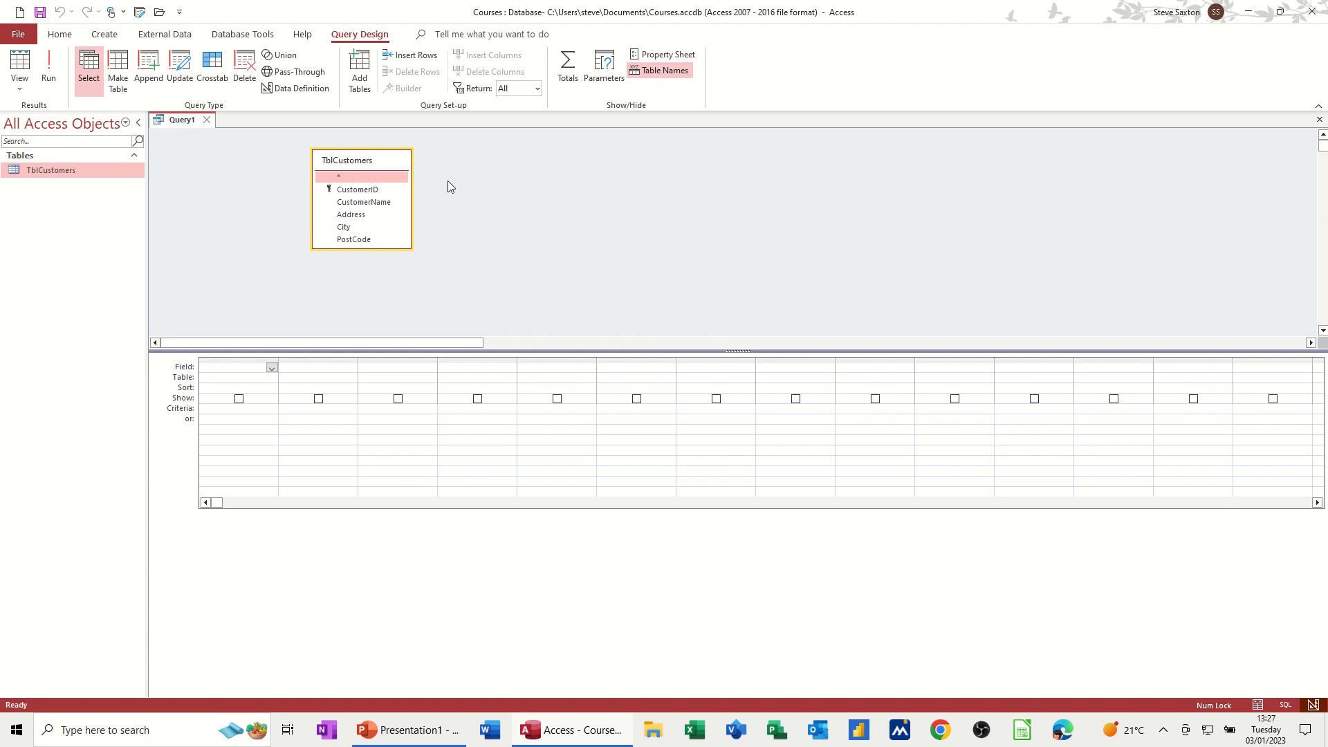
pyautogui.doubleClick(372, 162)
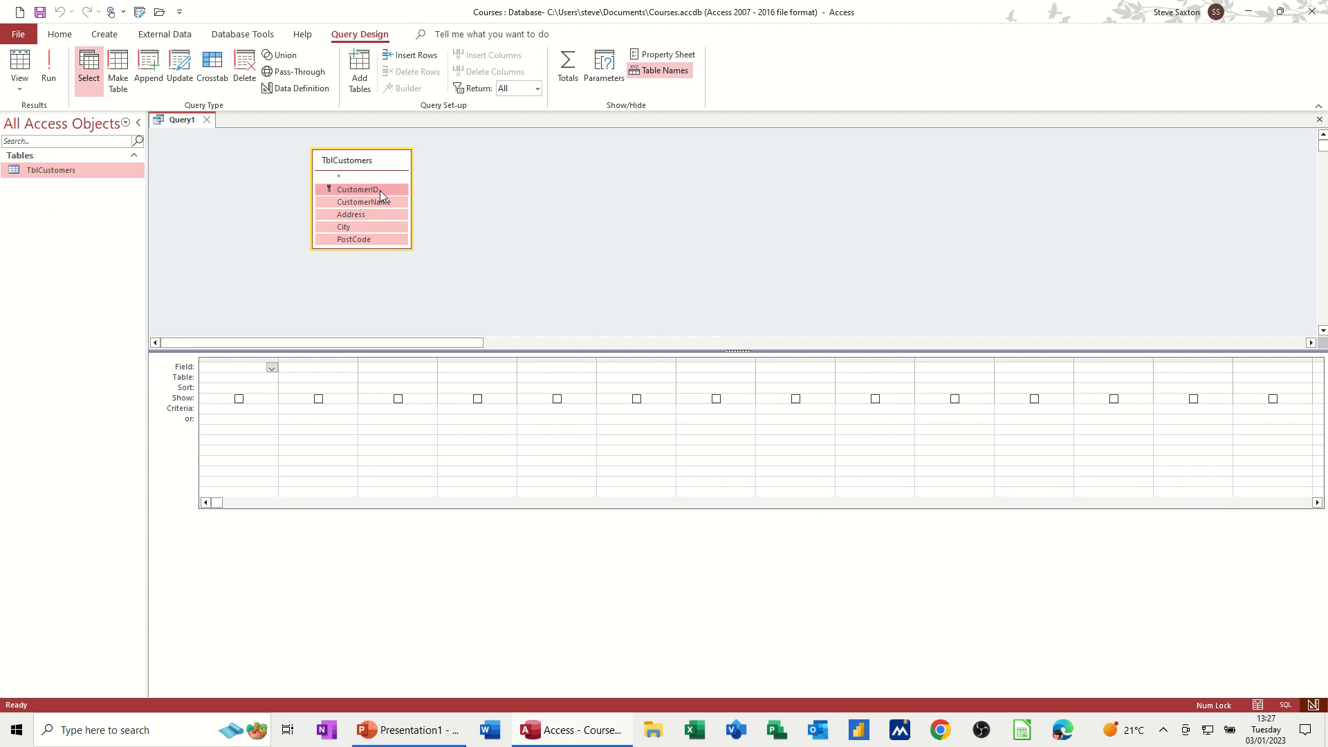
pyautogui.moveTo(379, 190); pyautogui.dragTo(244, 374)
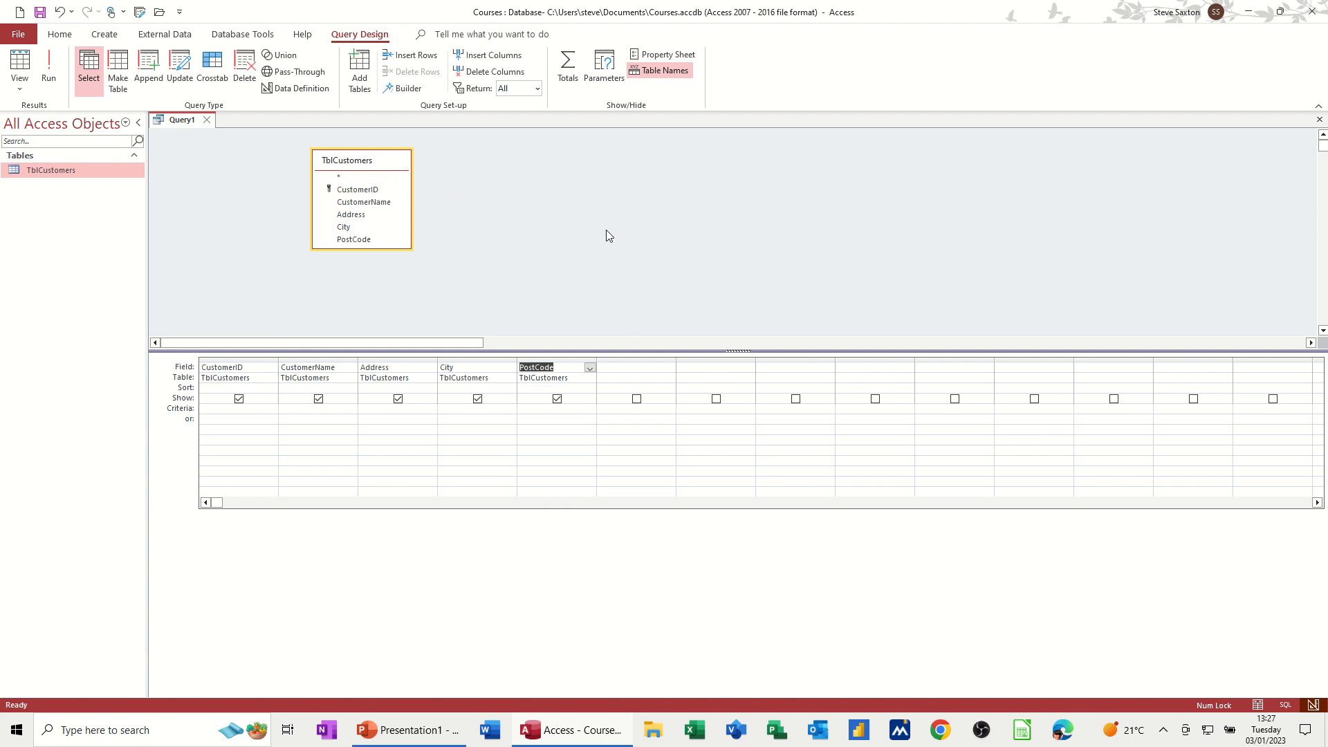
pyautogui.press('Delete')
pyautogui.moveTo(240, 357); pyautogui.dragTo(451, 357)
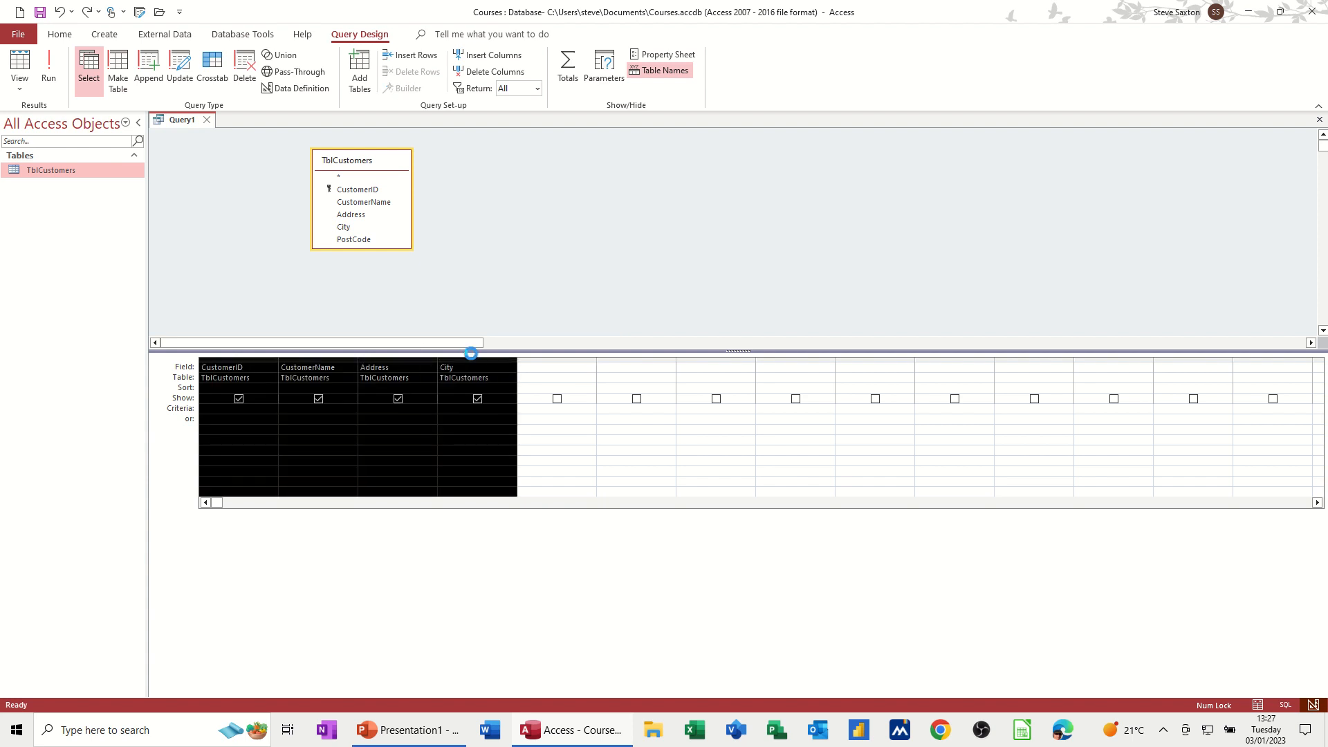
pyautogui.press('Delete')
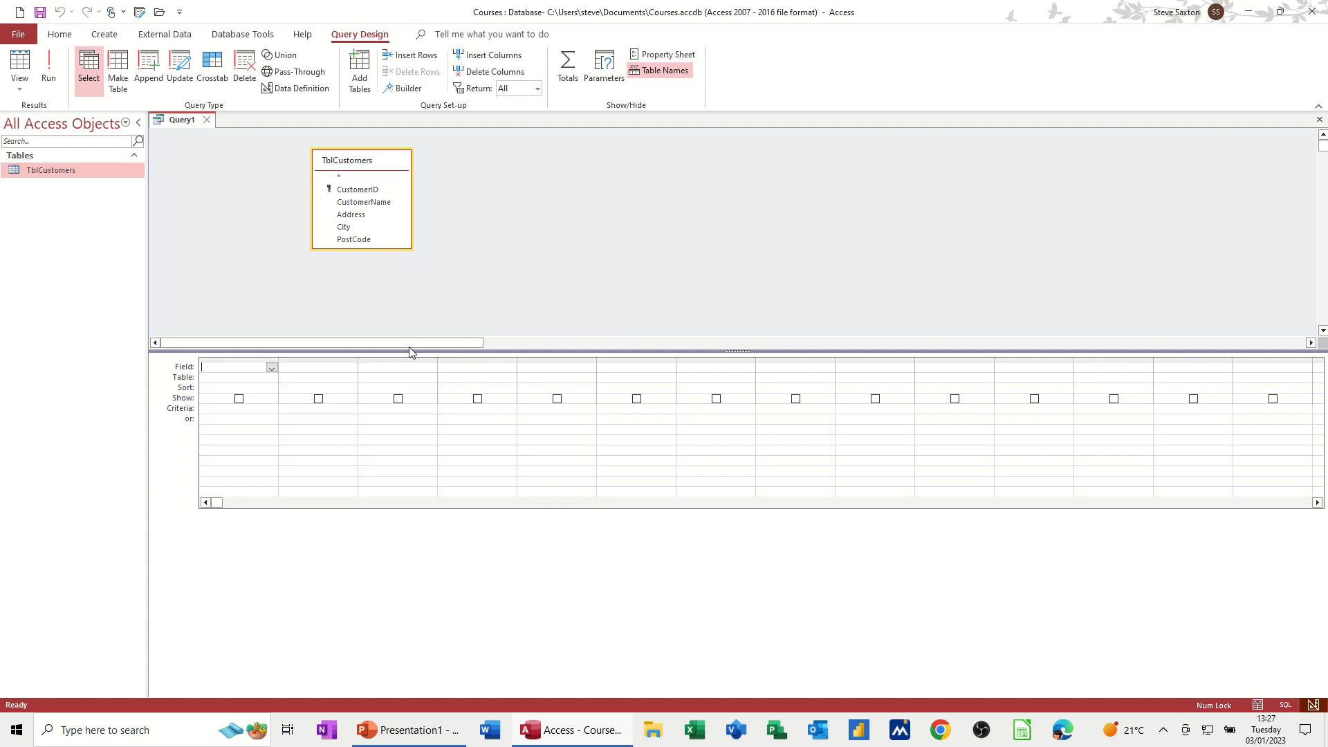
# Step: Add the all-fields asterisk TblCustomers.* to the grid and run the query
pyautogui.click(354, 178)
pyautogui.doubleClick(353, 178)
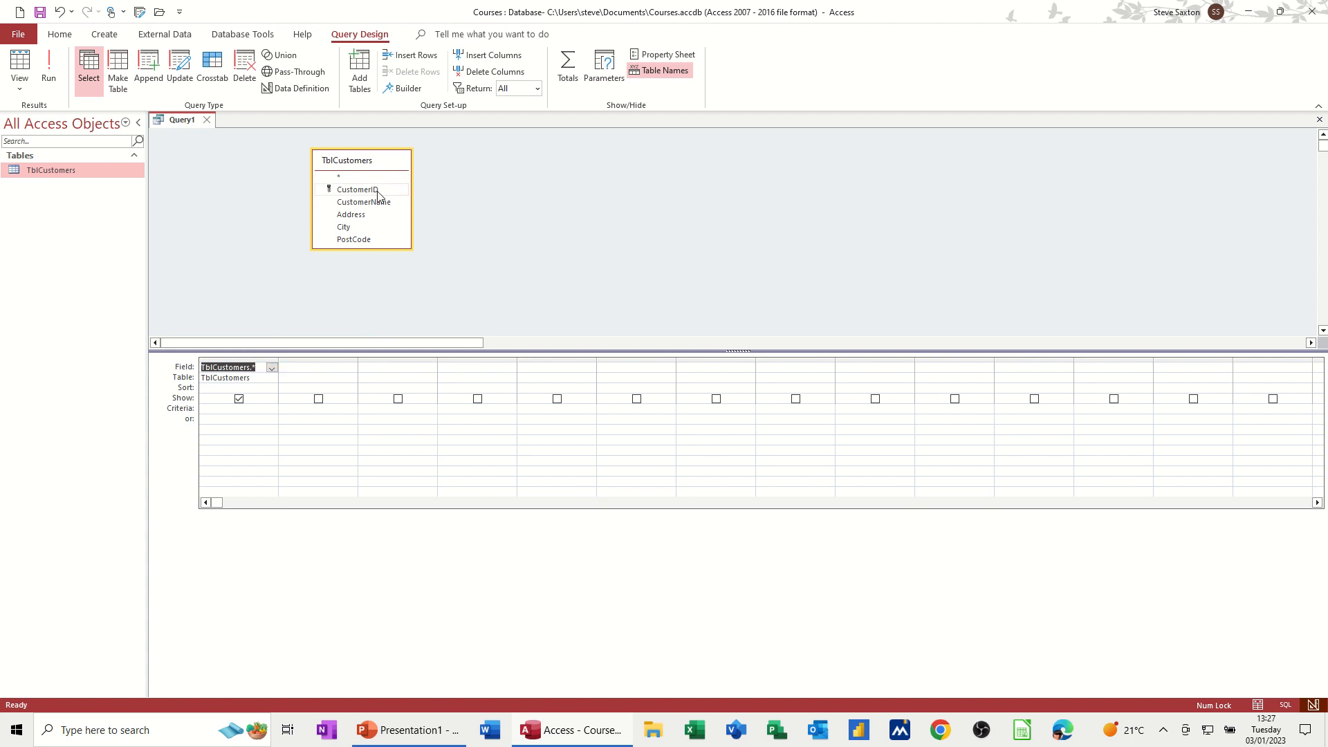
pyautogui.click(54, 61)
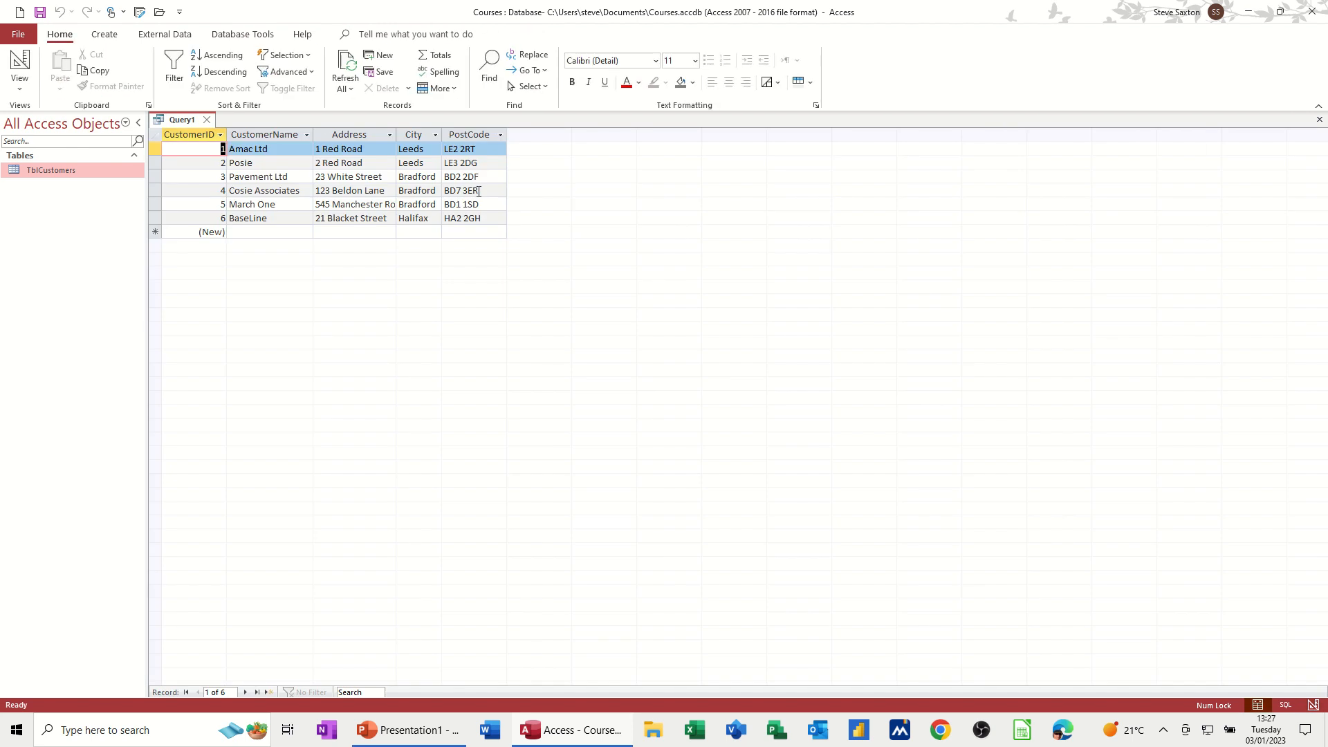
# Step: Return to Design view and remove the TblCustomers.* column from the grid
pyautogui.click(19, 66)
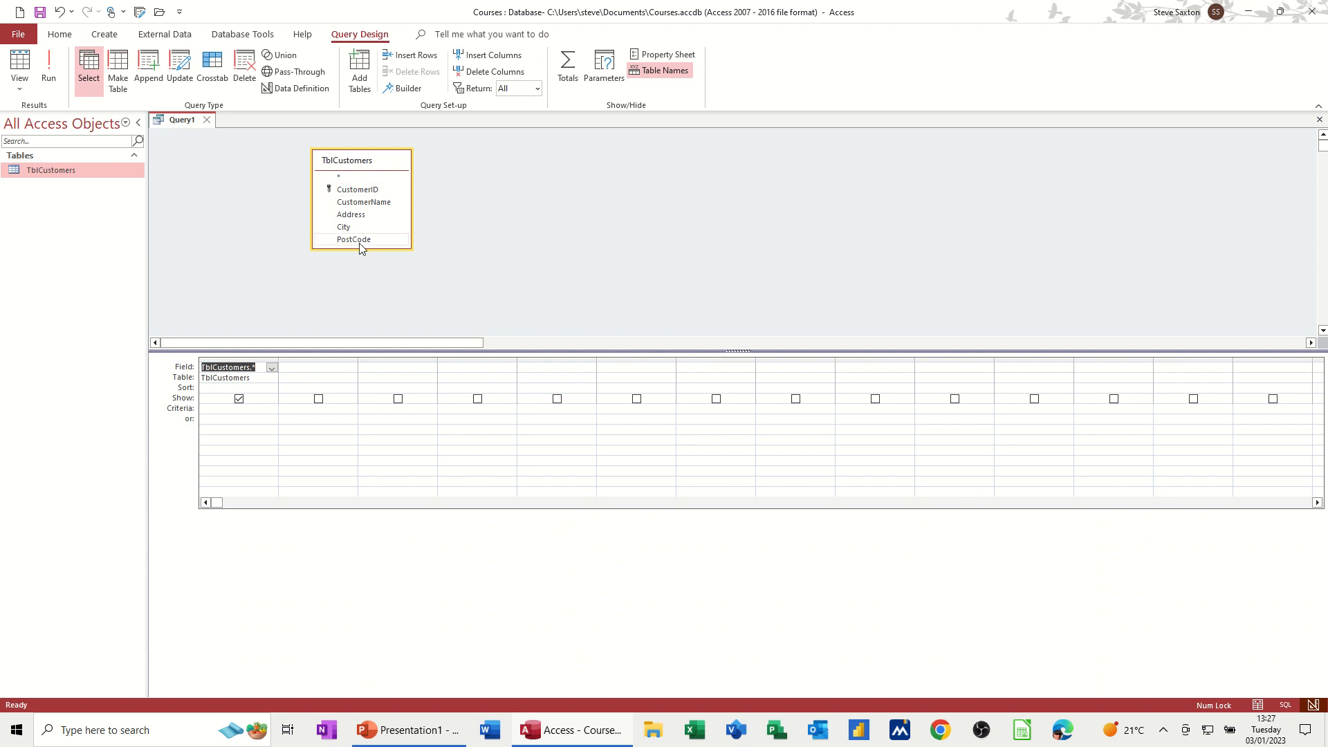
pyautogui.click(235, 360)
pyautogui.press('Delete')
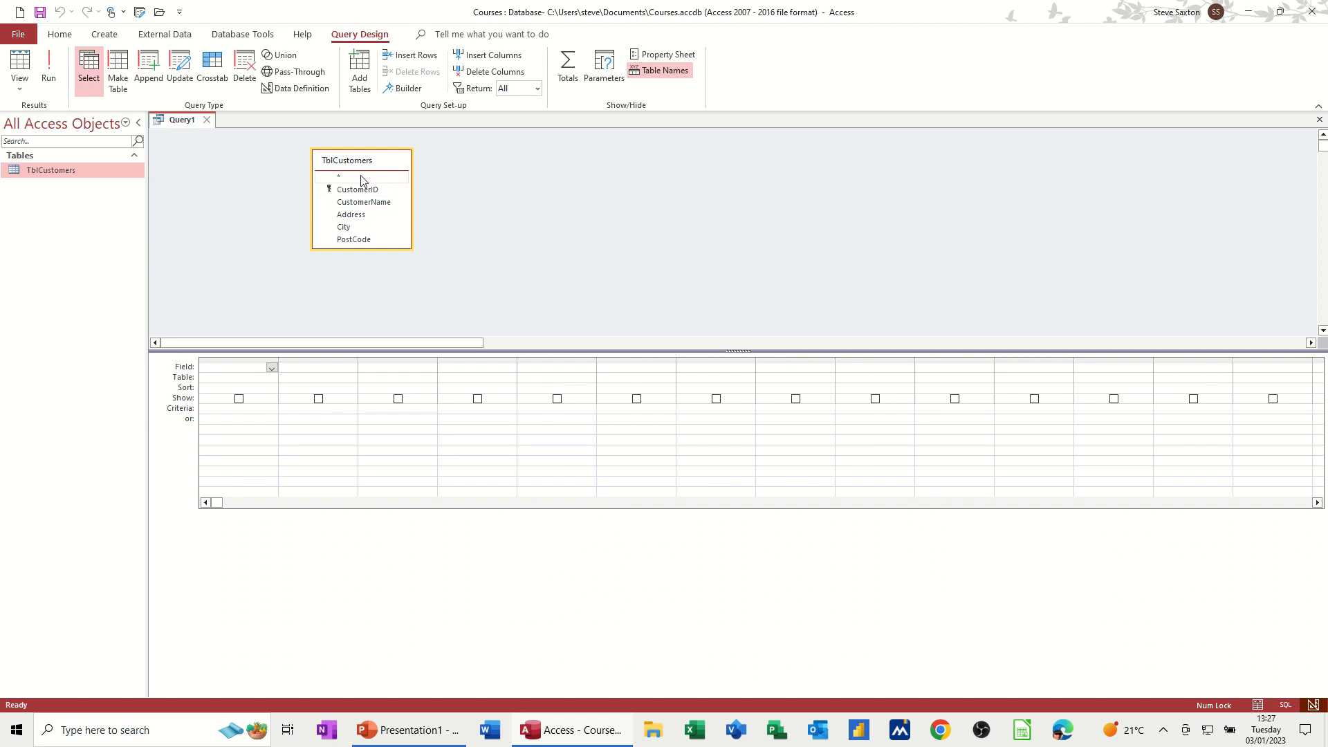
# Step: Add CustomerID and CustomerName to the query grid, then delete both columns
pyautogui.doubleClick(352, 195)
pyautogui.click(350, 372)
pyautogui.click(351, 369)
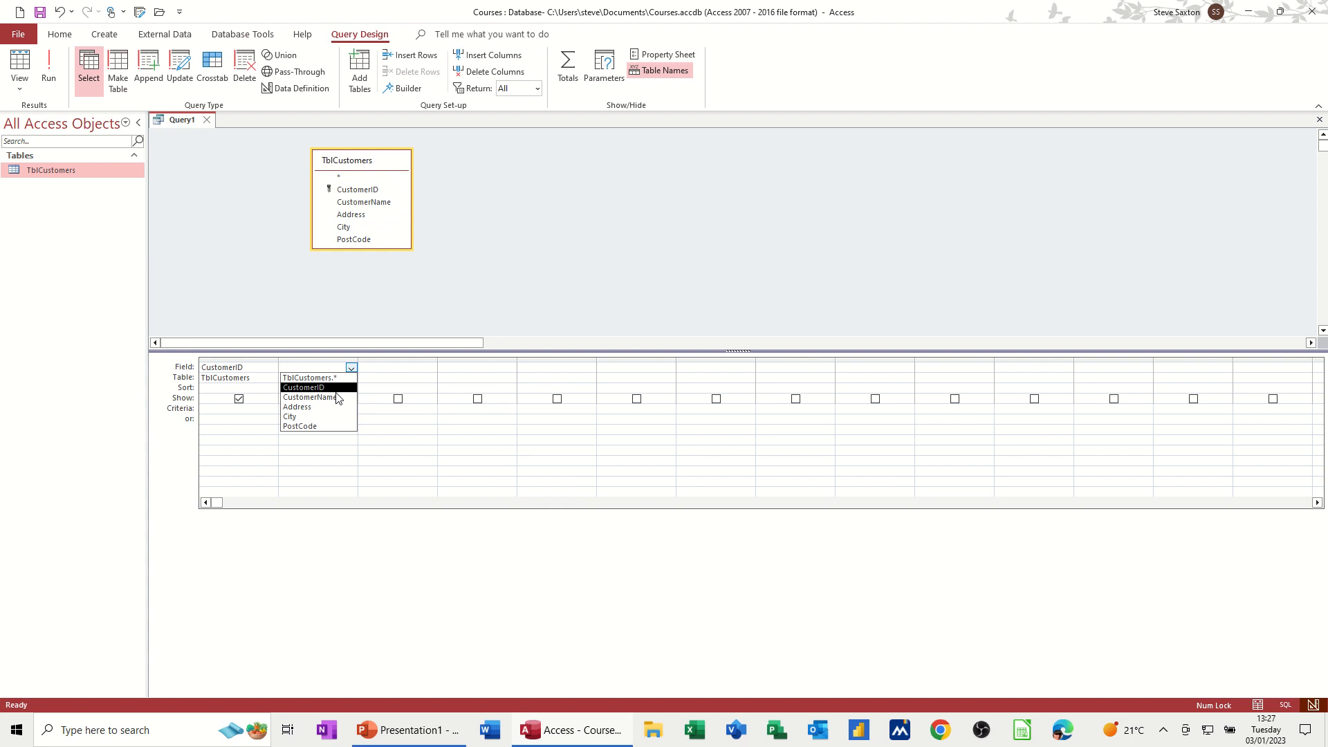
pyautogui.click(339, 397)
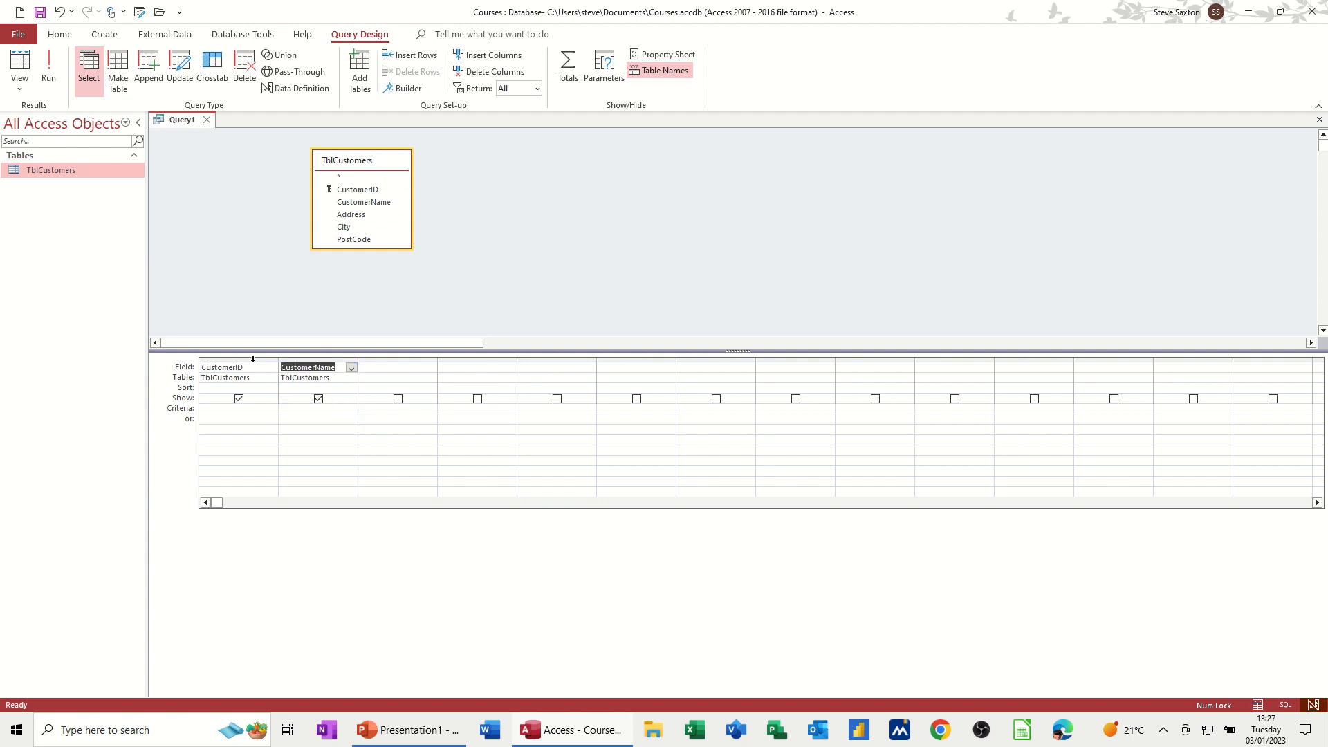
pyautogui.moveTo(253, 359); pyautogui.dragTo(310, 367)
pyautogui.press('Delete')
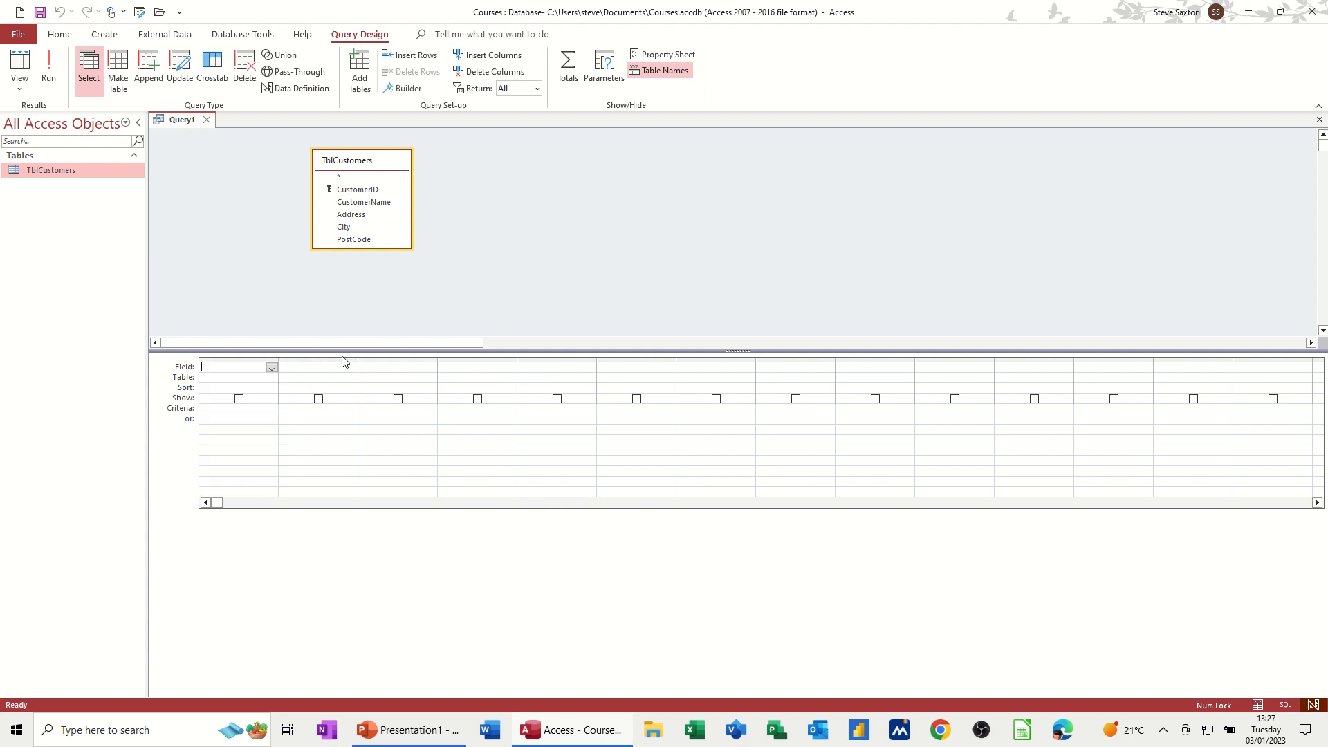
# Step: Add all TblCustomers fields to the query grid and run the query
pyautogui.doubleClick(360, 161)
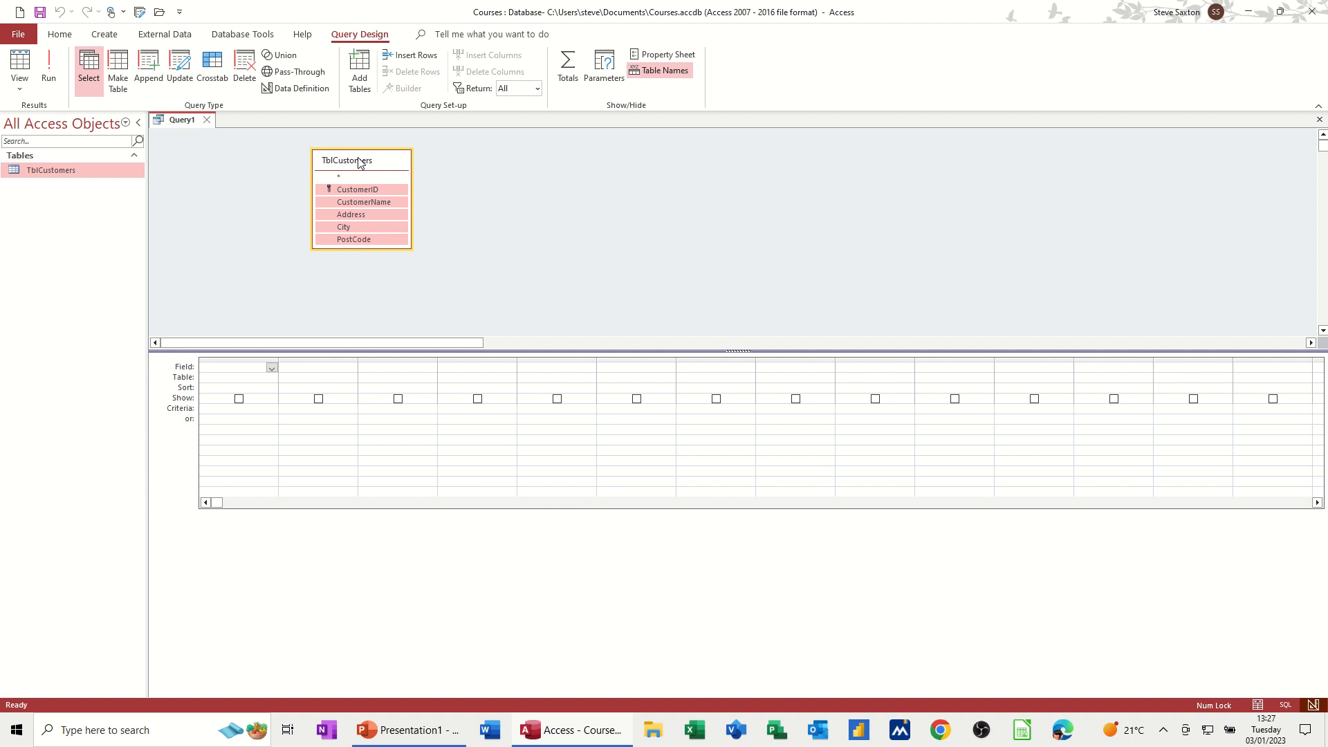
pyautogui.moveTo(361, 202); pyautogui.dragTo(245, 370)
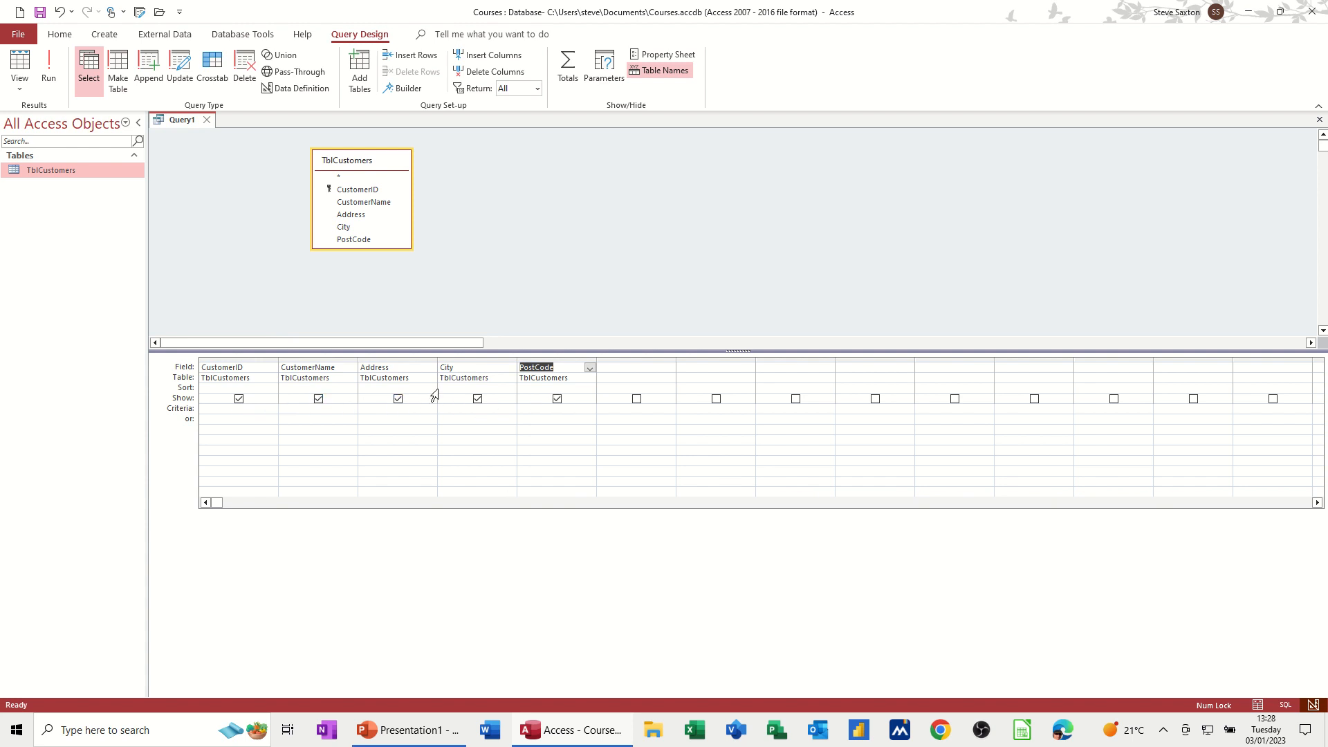
pyautogui.click(47, 66)
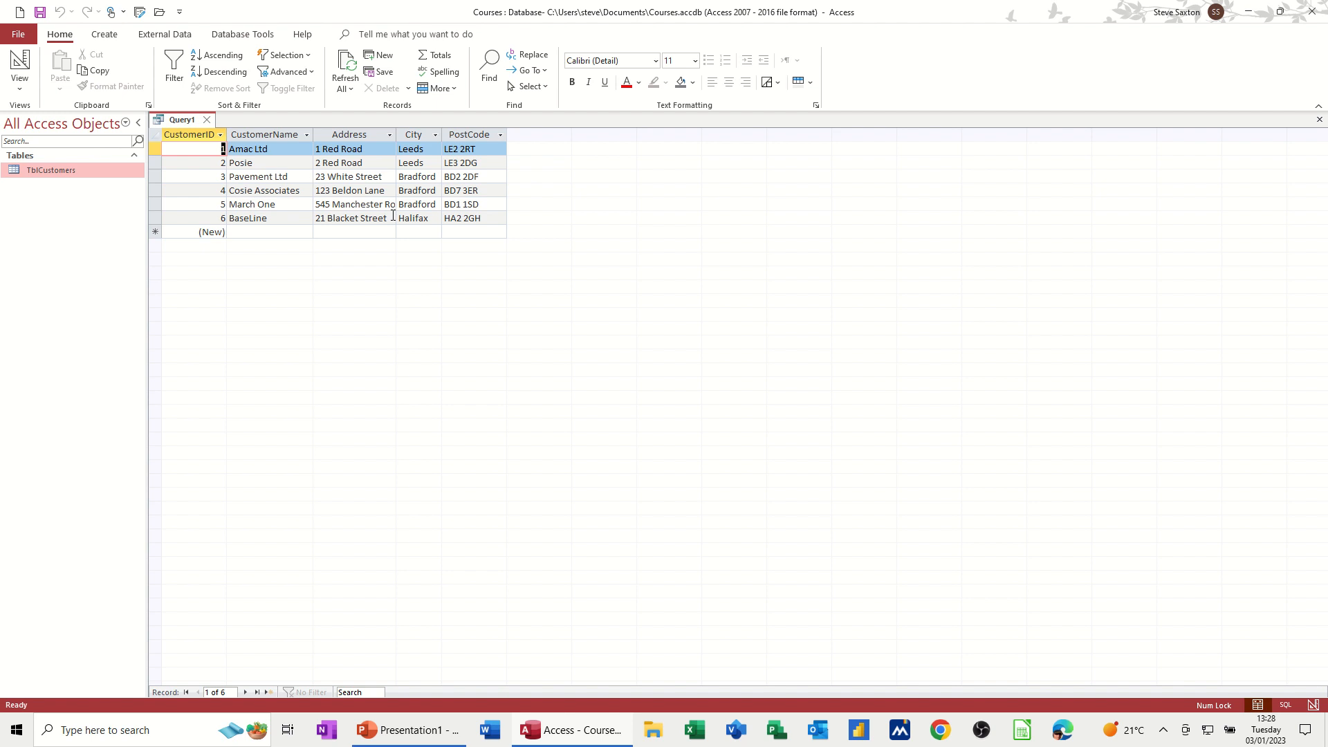
# Step: Sort the query by CustomerName in ascending order and run it
pyautogui.click(20, 63)
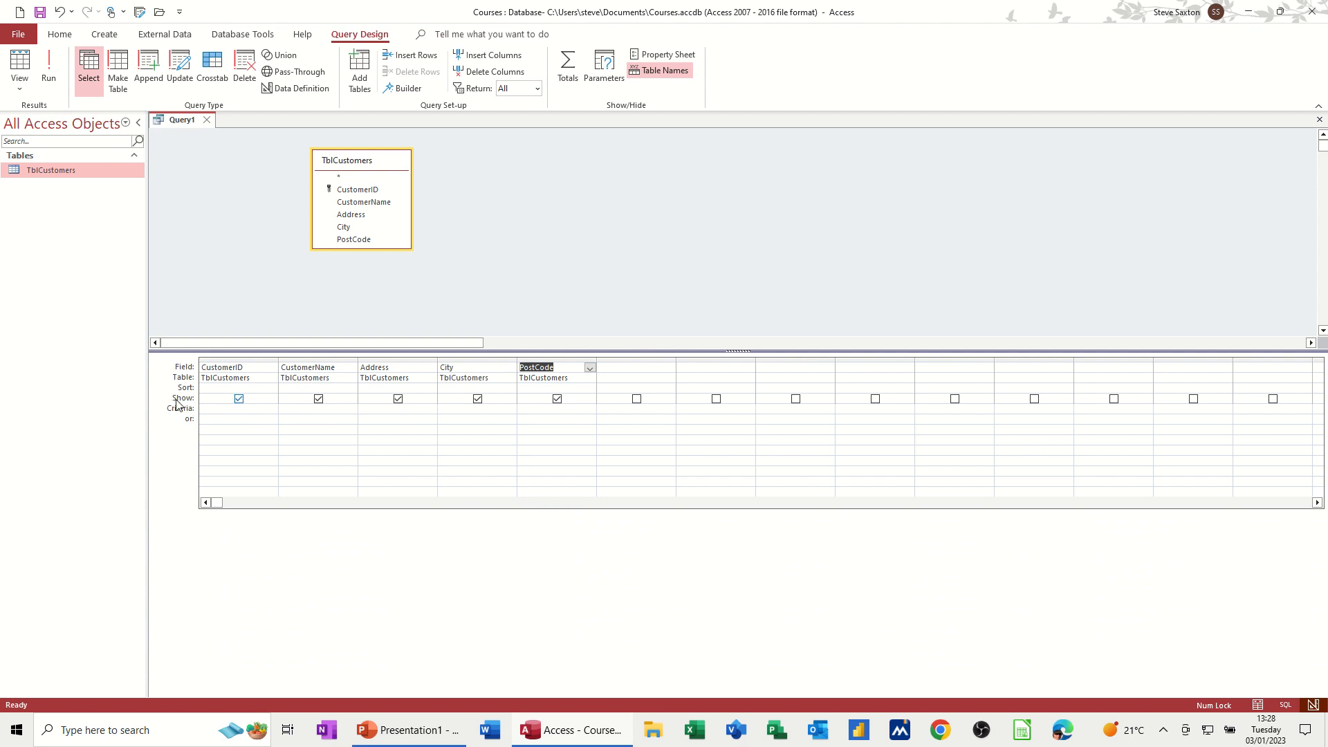
pyautogui.click(212, 408)
pyautogui.click(224, 389)
pyautogui.click(273, 392)
pyautogui.click(272, 389)
pyautogui.click(337, 388)
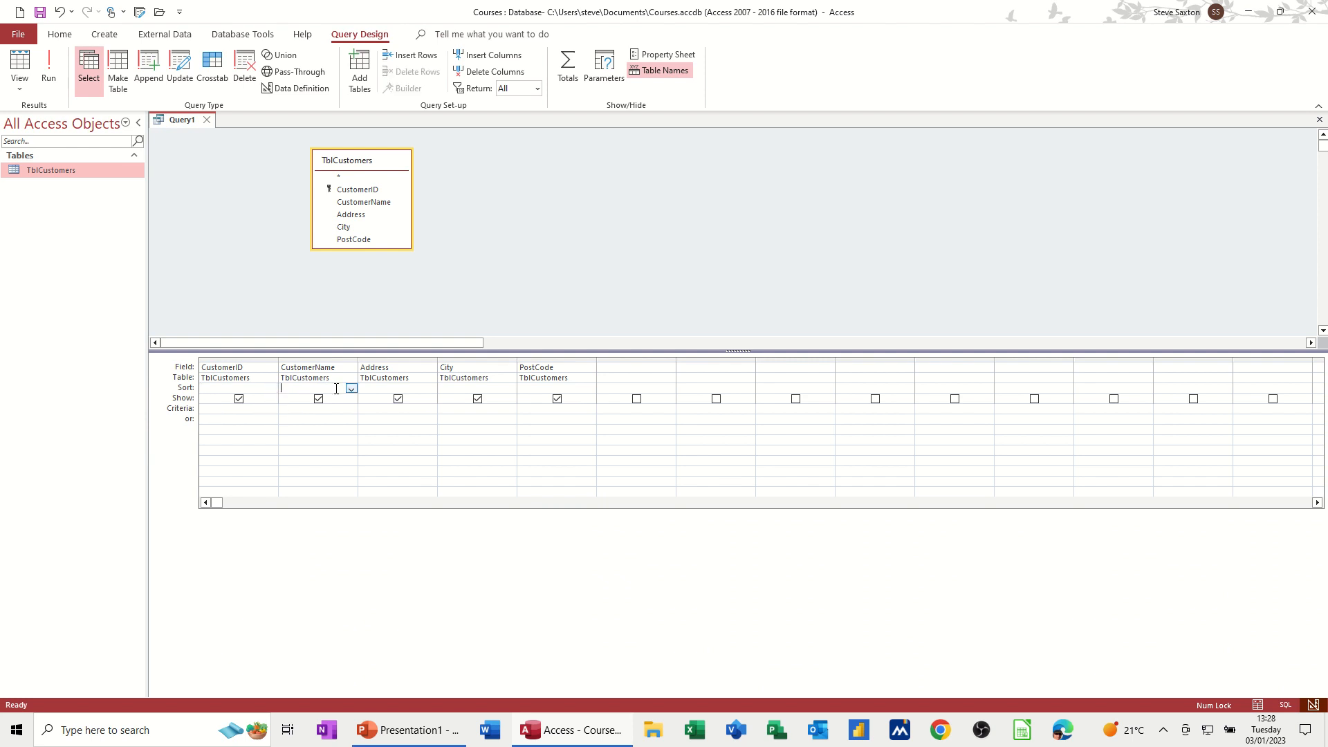
pyautogui.click(352, 389)
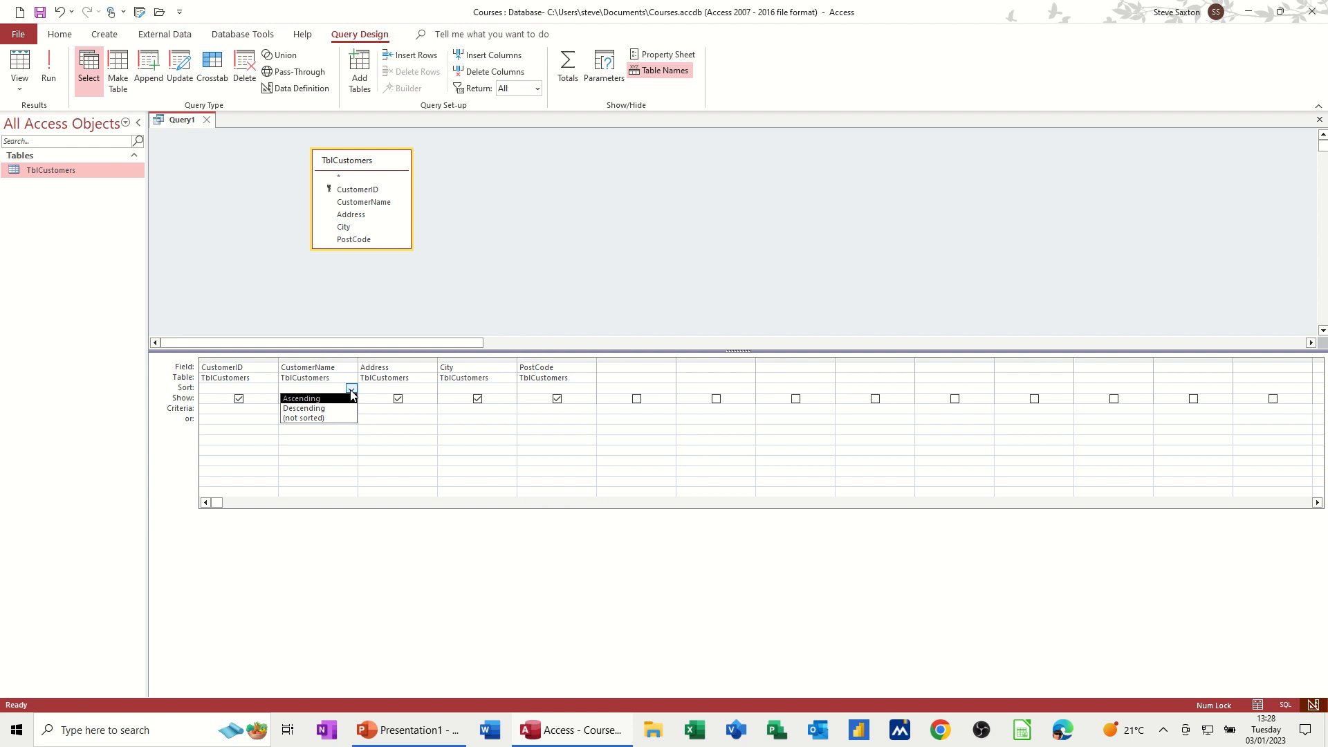
pyautogui.click(351, 391)
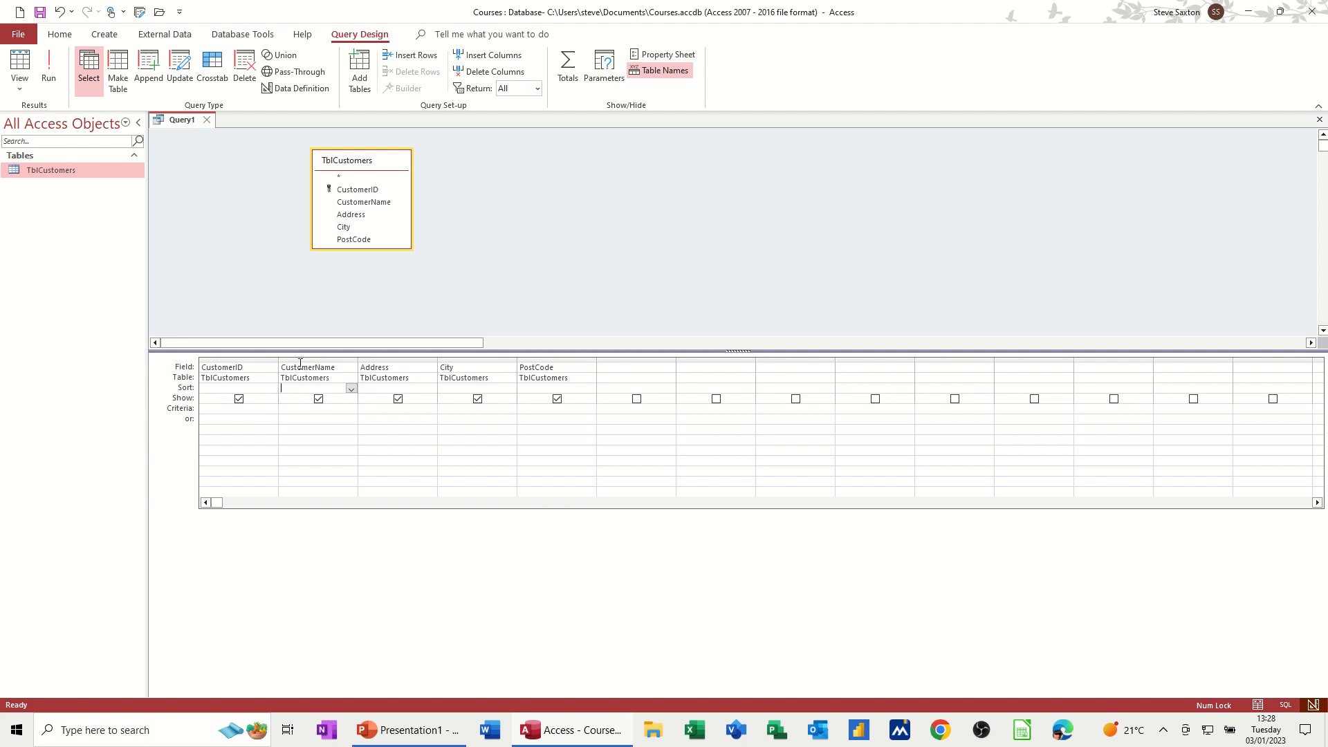
pyautogui.click(350, 389)
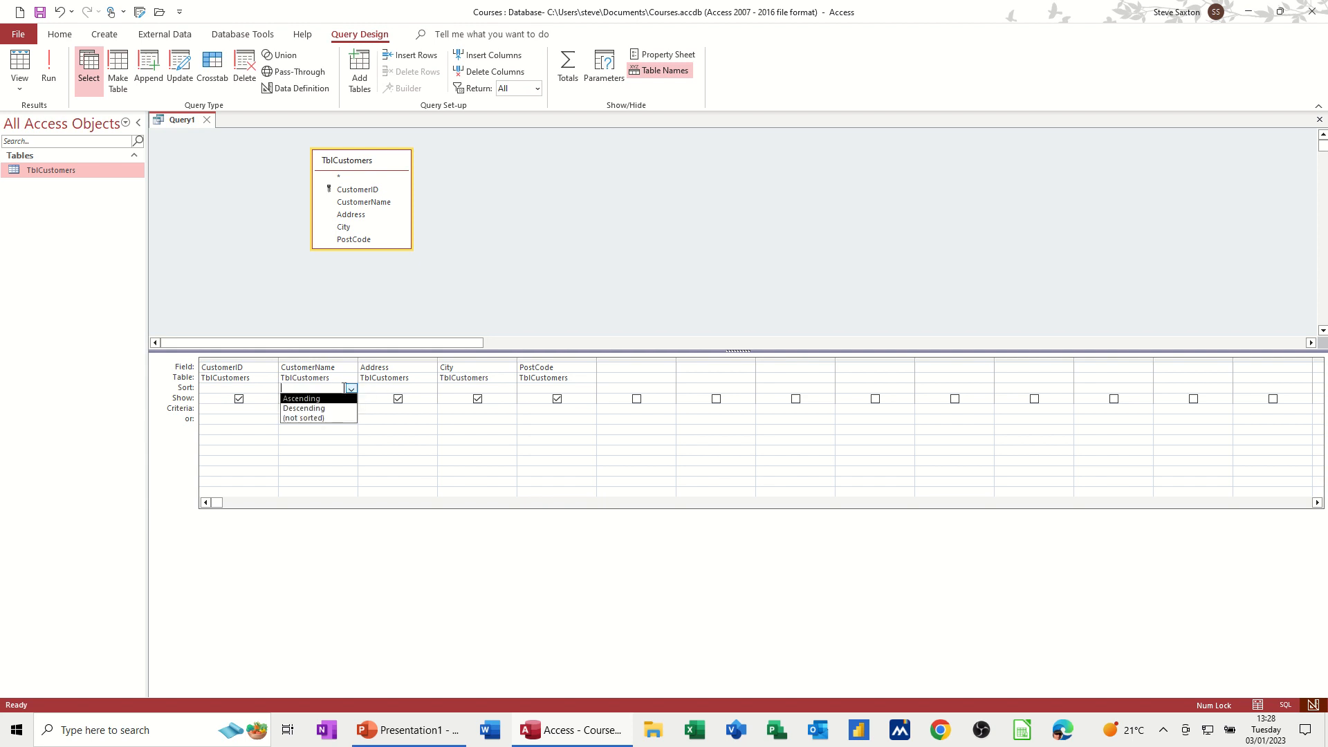
pyautogui.click(303, 399)
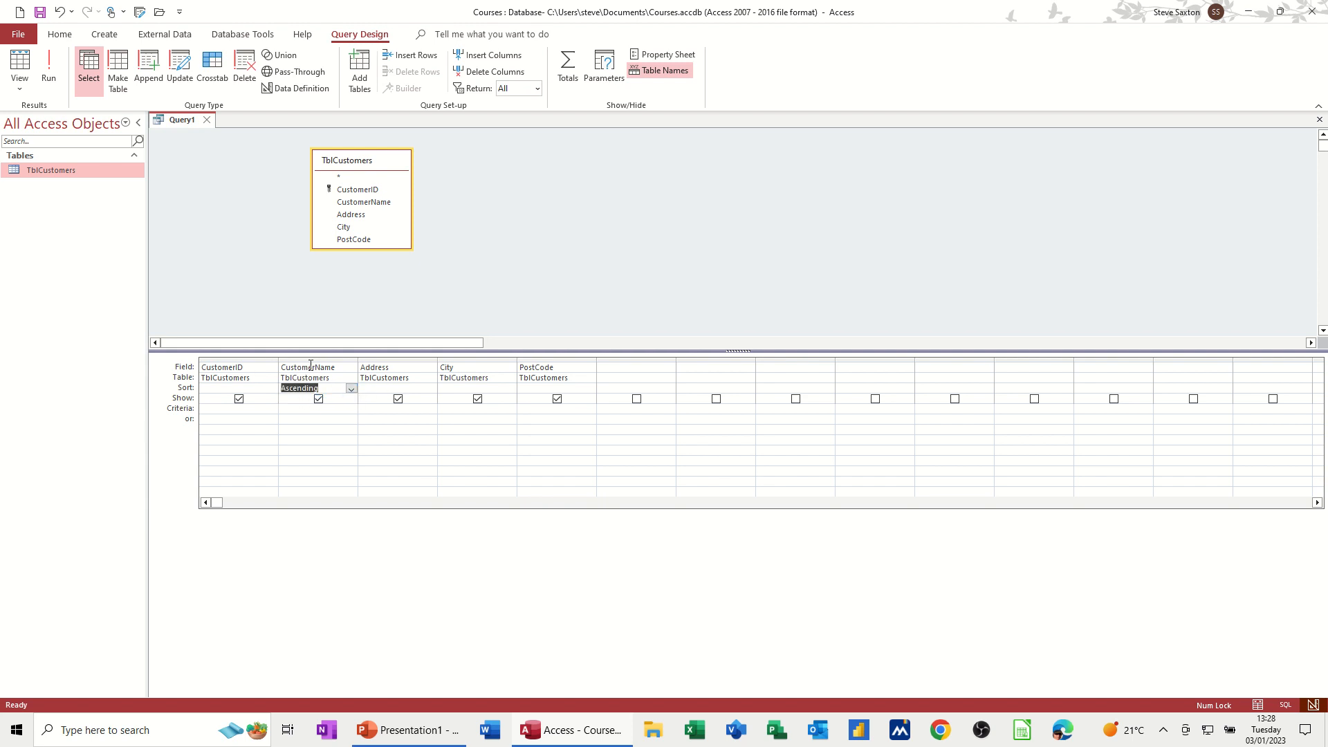
pyautogui.click(49, 69)
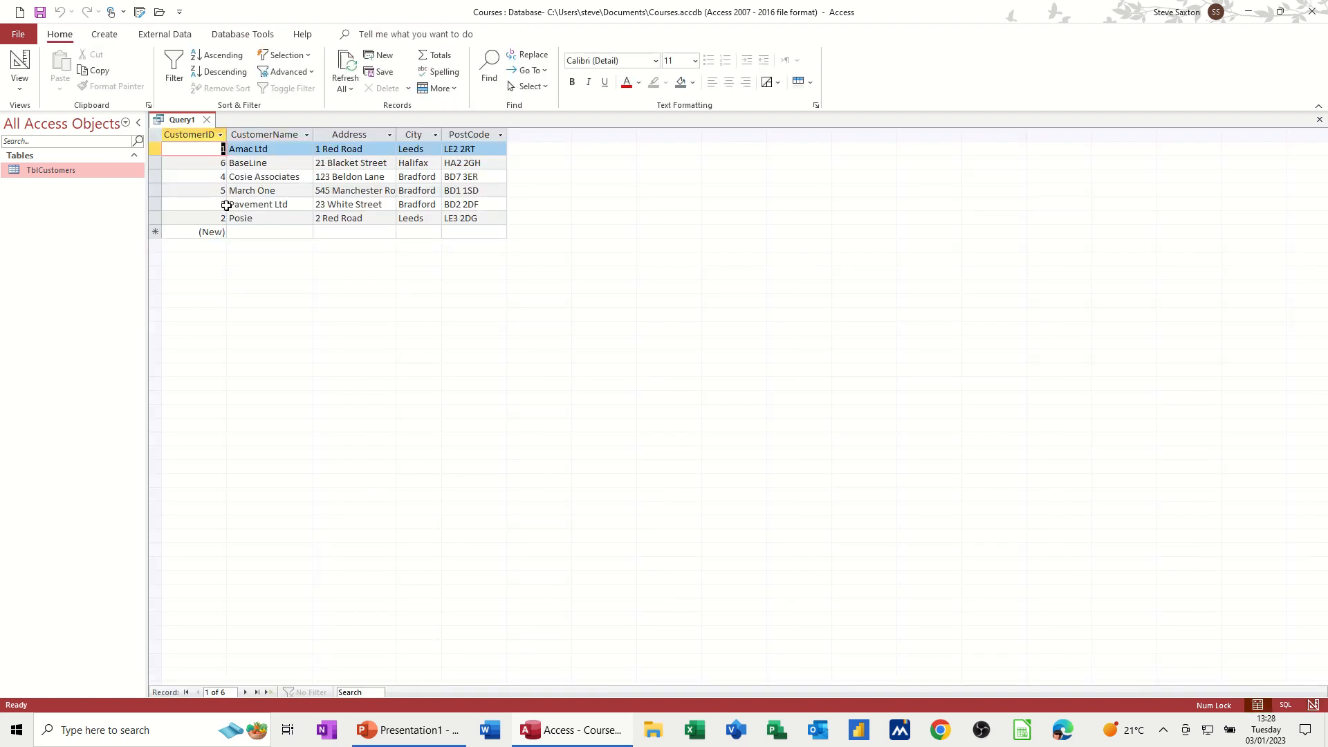
# Step: Change the CustomerName sort to descending and run the query
pyautogui.click(19, 62)
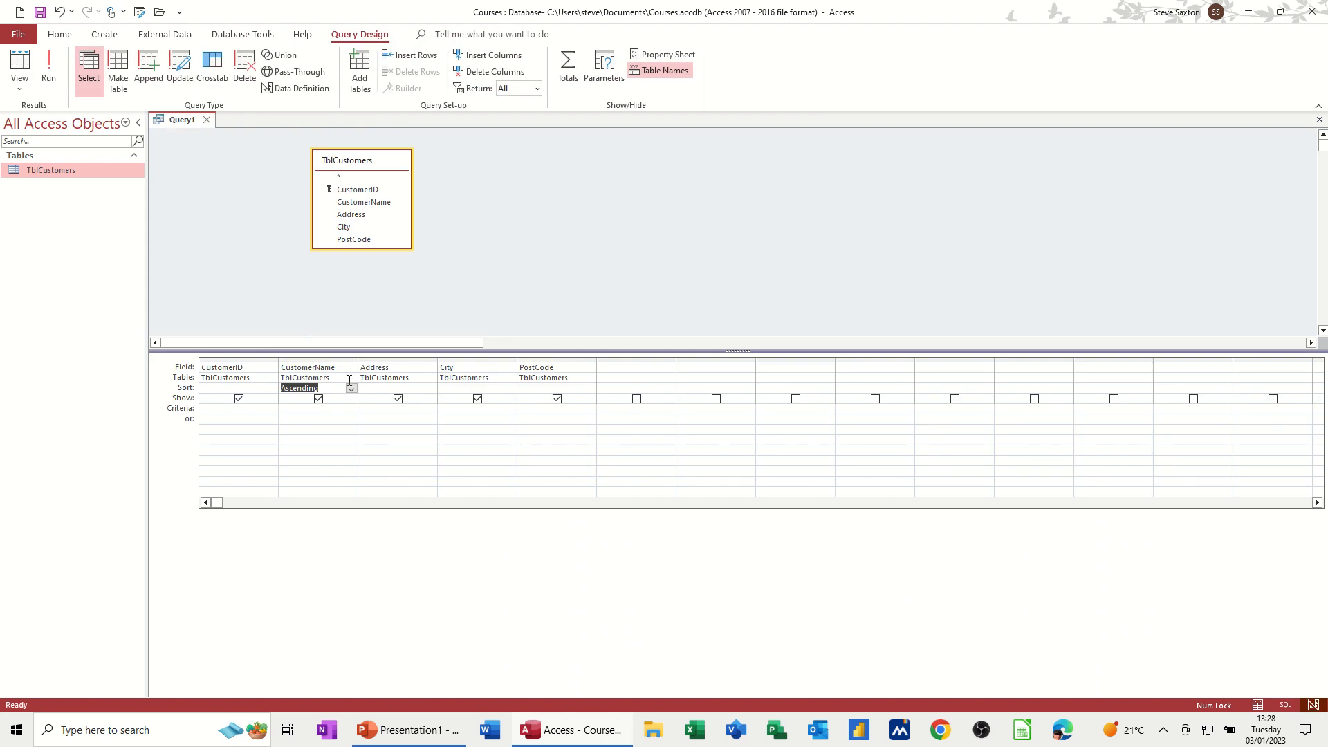
pyautogui.click(352, 389)
pyautogui.click(338, 409)
pyautogui.click(51, 65)
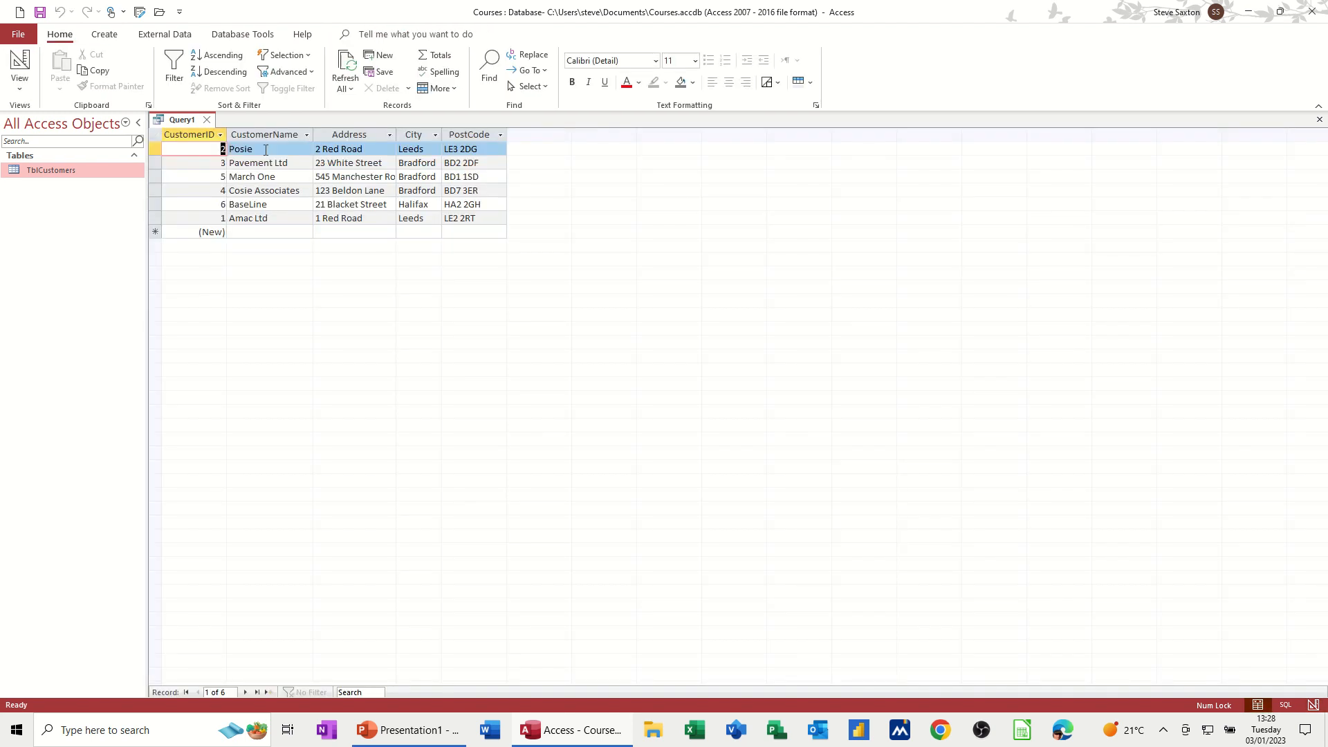
# Step: Set the CustomerName sort back to ascending in Design view
pyautogui.click(20, 65)
pyautogui.click(351, 388)
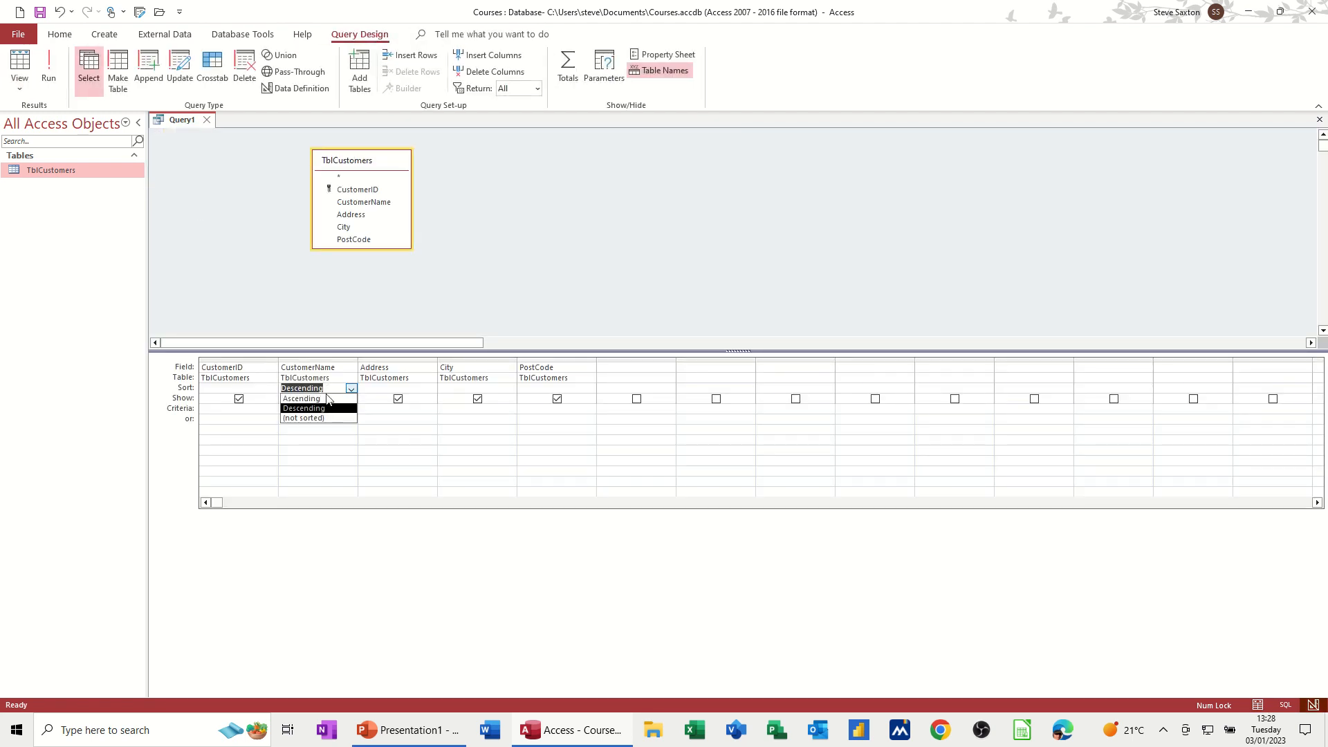
pyautogui.click(329, 399)
# Step: Enter Leeds as the City criterion and run the query
pyautogui.click(298, 409)
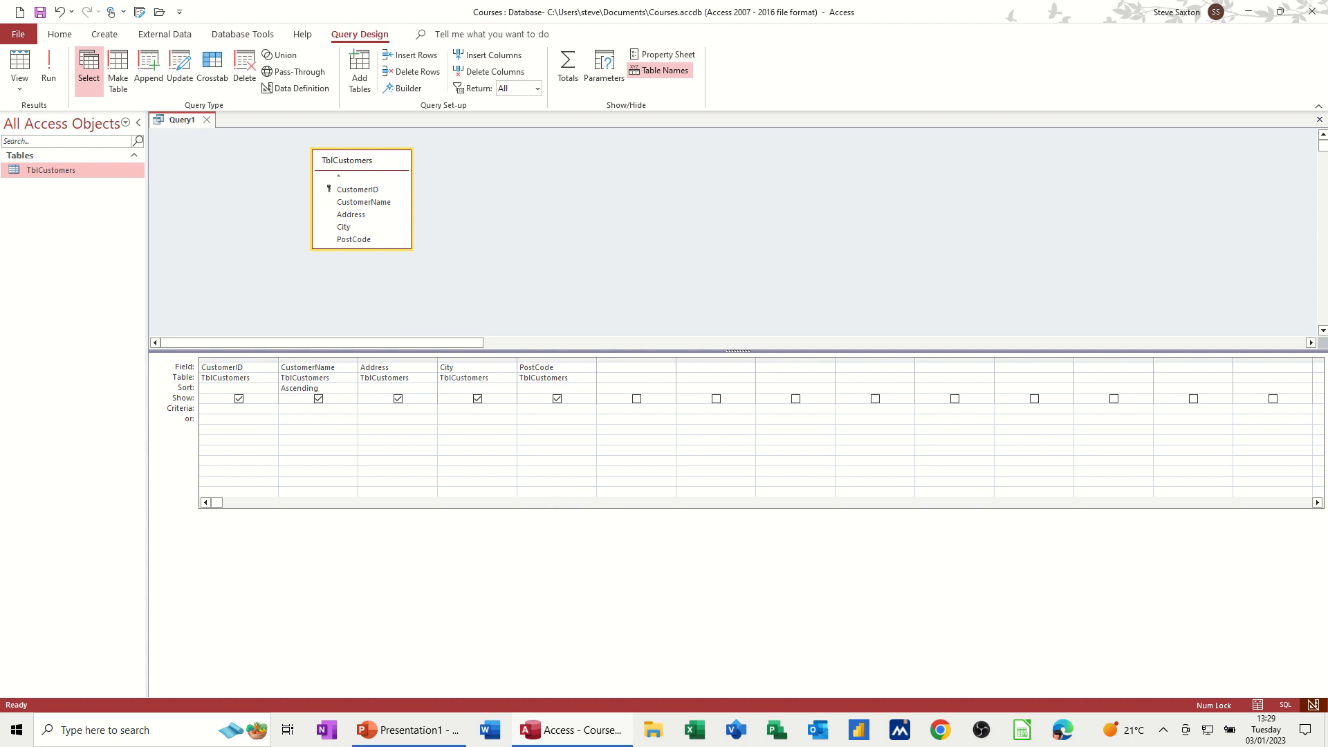
pyautogui.write('Leeds')
pyautogui.click(485, 418)
pyautogui.click(50, 67)
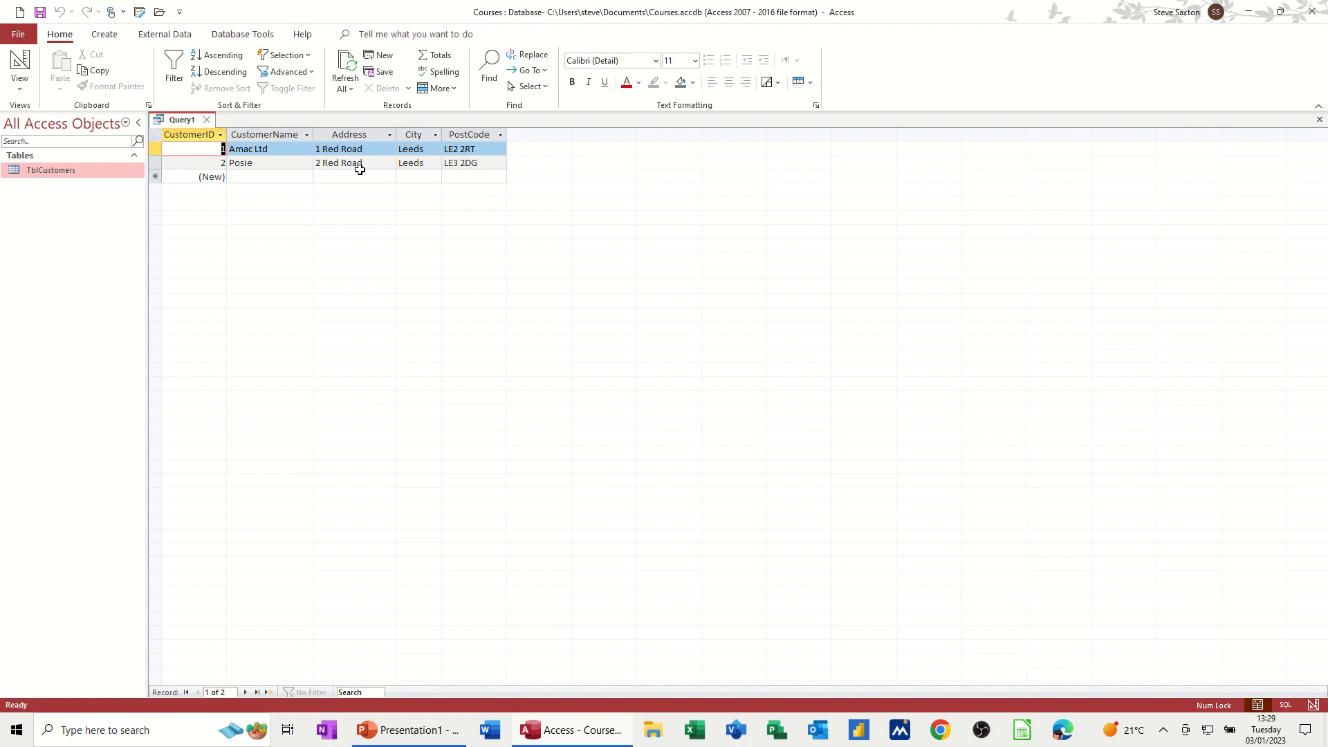
# Step: Save the query as QryLeeds
pyautogui.hotkey('ctrl', 's')
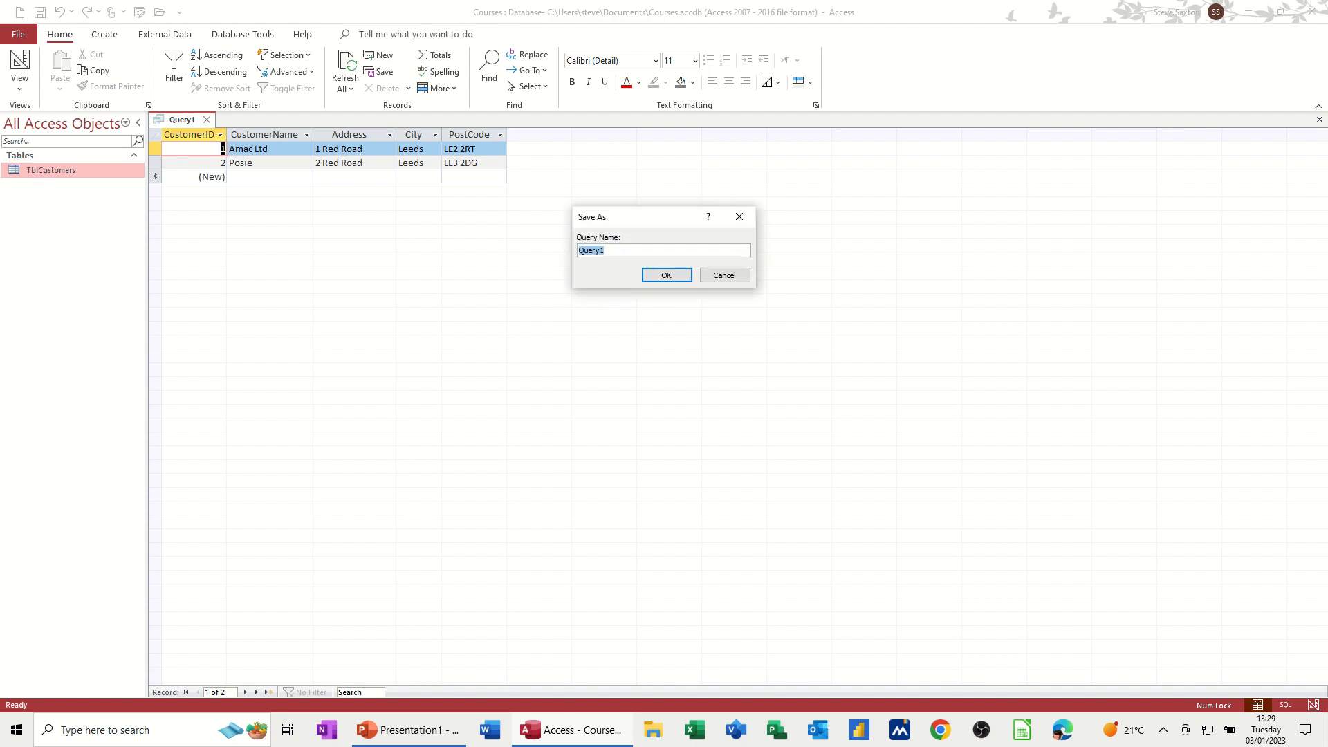
pyautogui.write('Q')
pyautogui.click(658, 275)
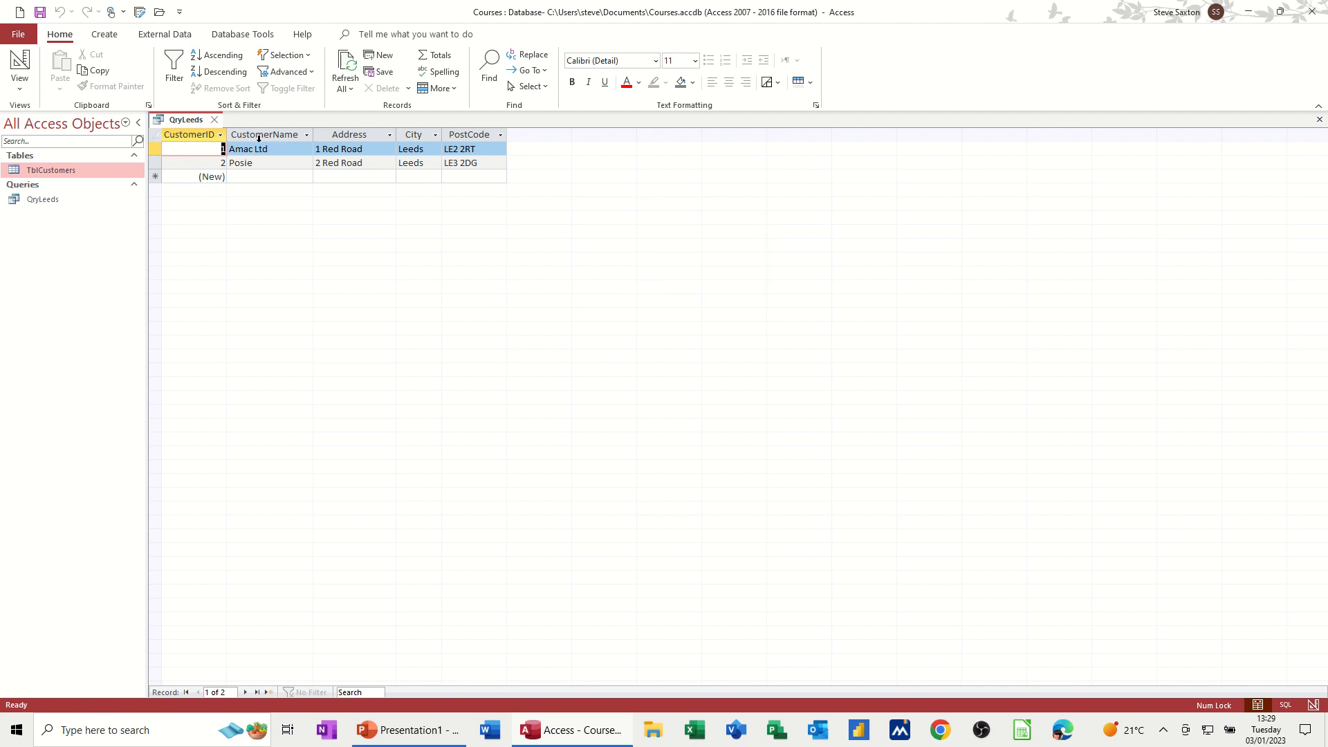
# Step: Close the query and open the TblCustomers table
pyautogui.click(215, 120)
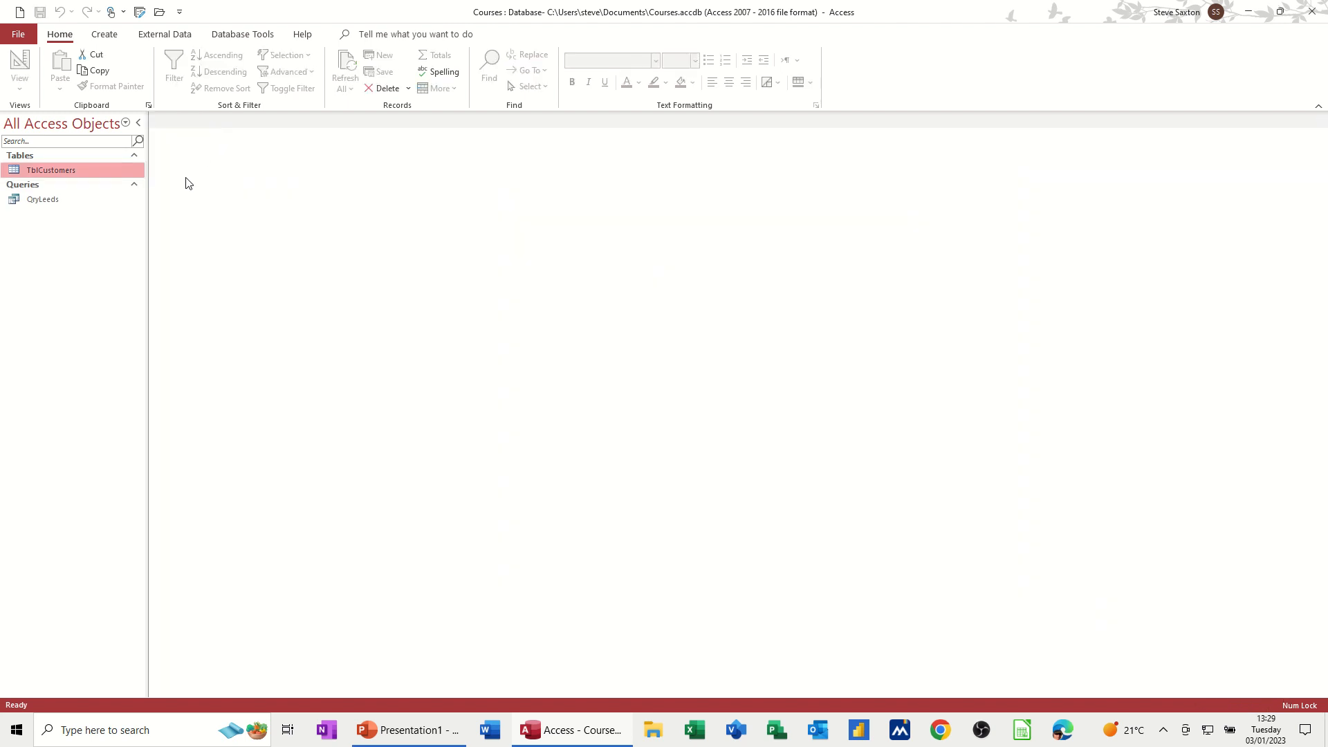
pyautogui.doubleClick(40, 170)
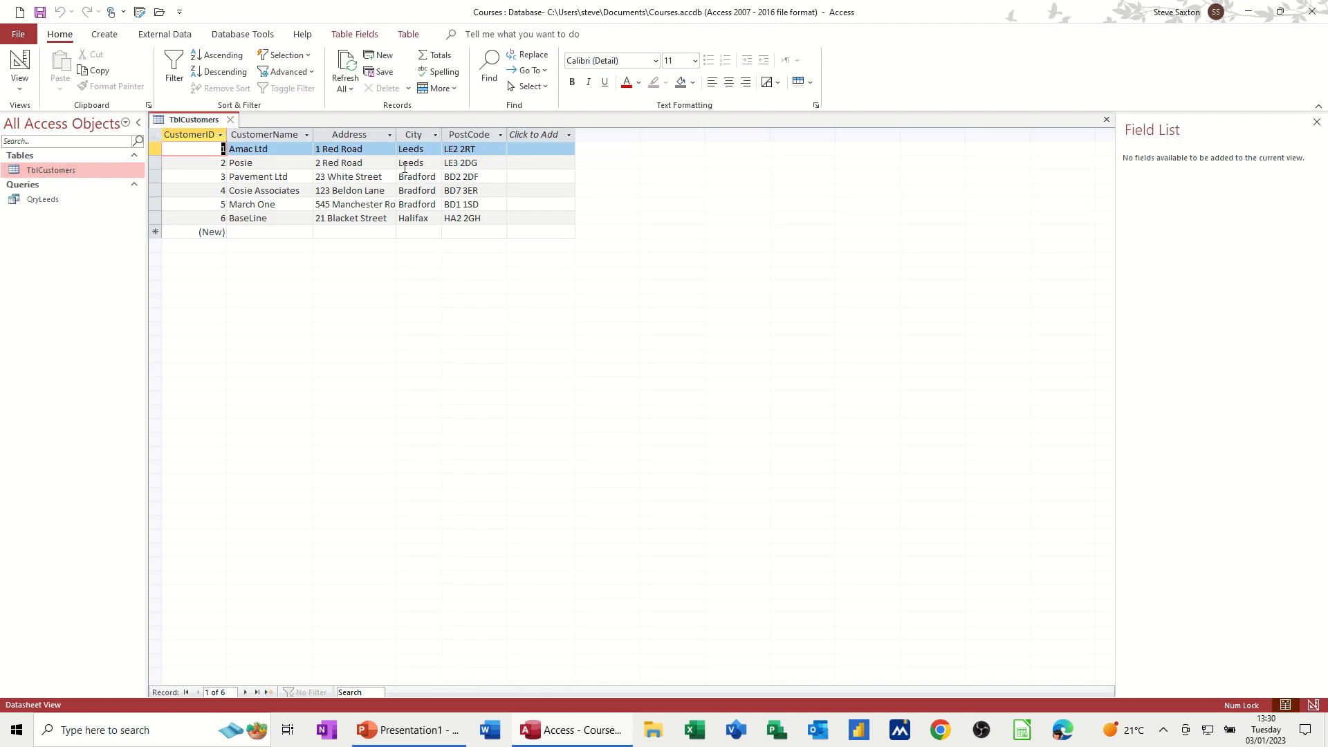
# Step: Filter the table's City column to show only Leeds, then clear the filter
pyautogui.click(435, 135)
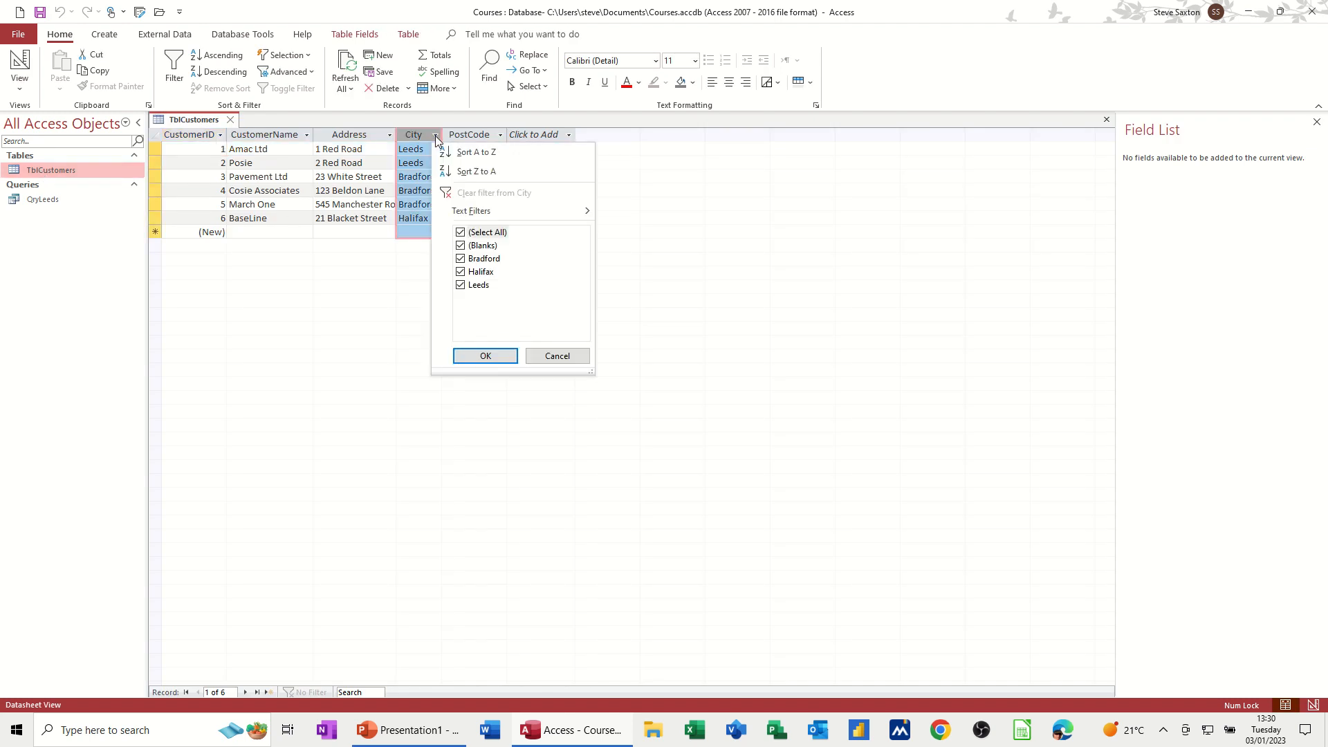
pyautogui.click(461, 234)
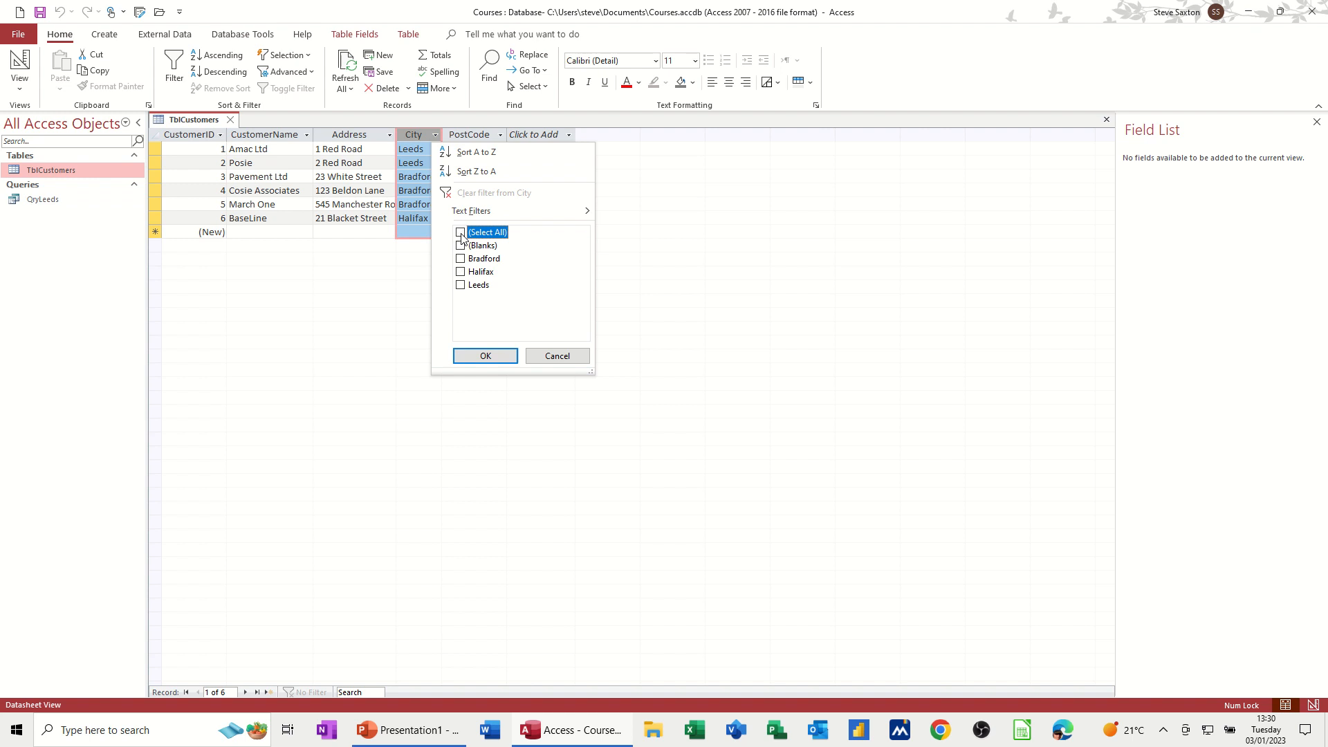
pyautogui.click(460, 285)
pyautogui.click(486, 357)
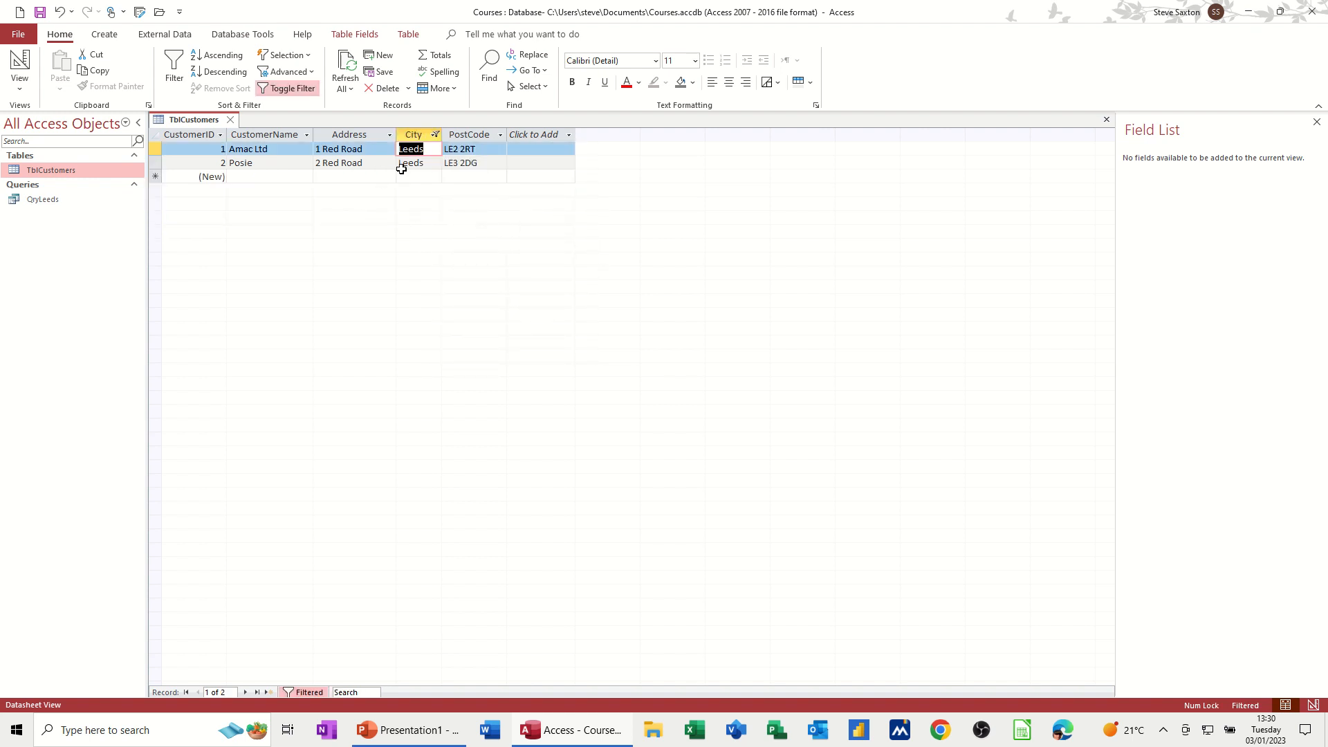
pyautogui.click(436, 136)
pyautogui.click(462, 233)
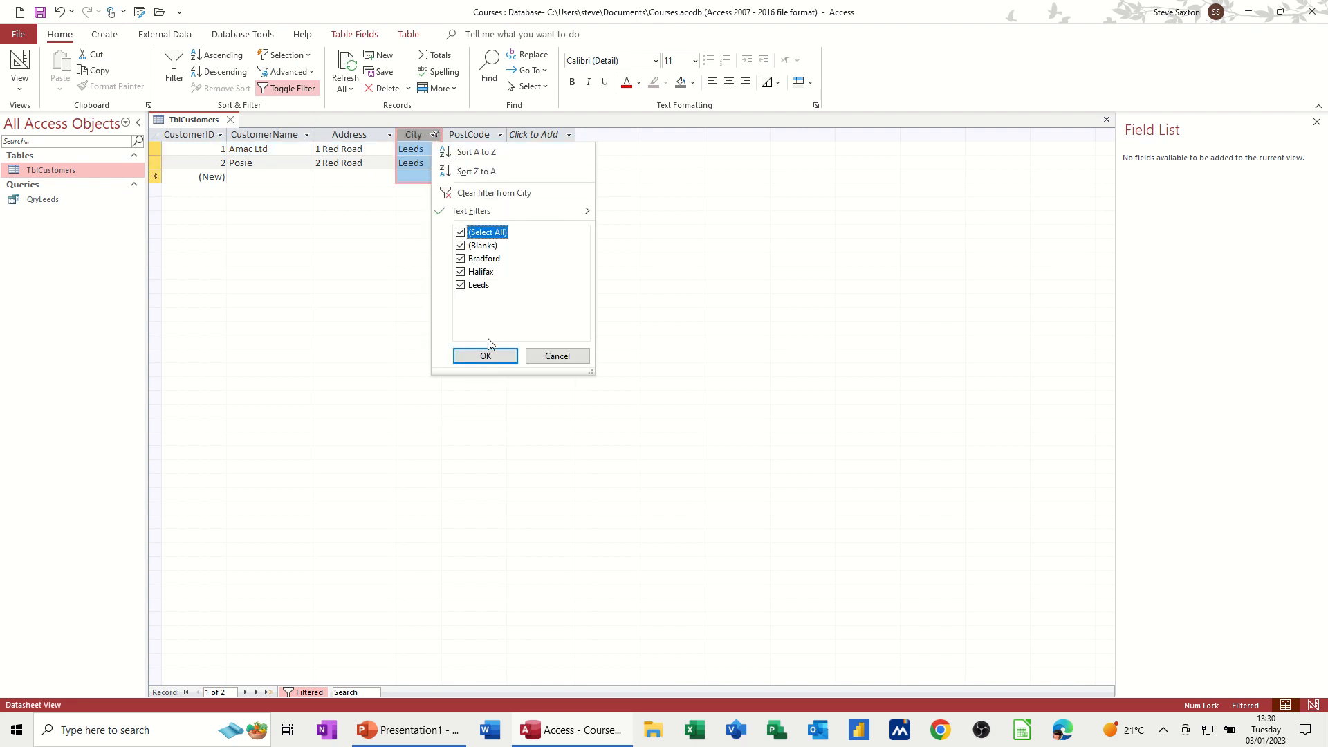
pyautogui.click(485, 357)
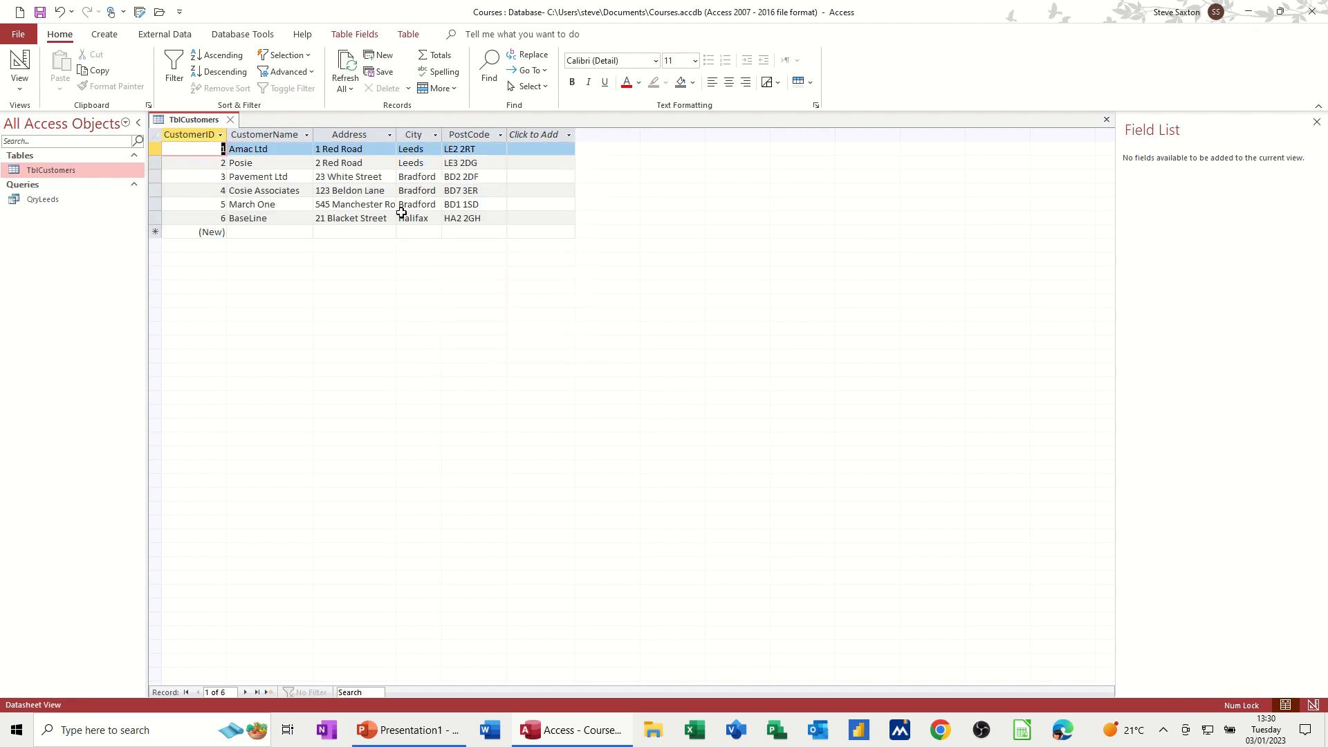
# Step: Open the QryLeeds query
pyautogui.click(46, 200)
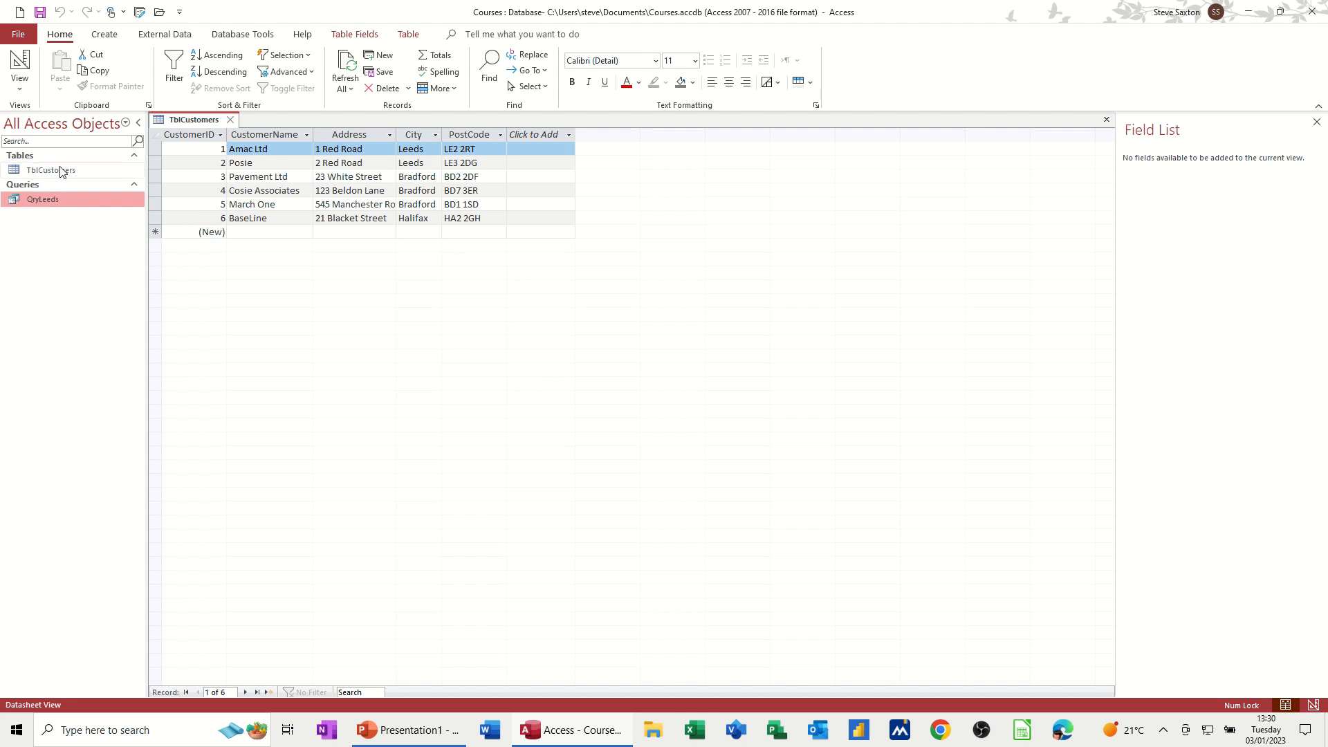
pyautogui.doubleClick(34, 201)
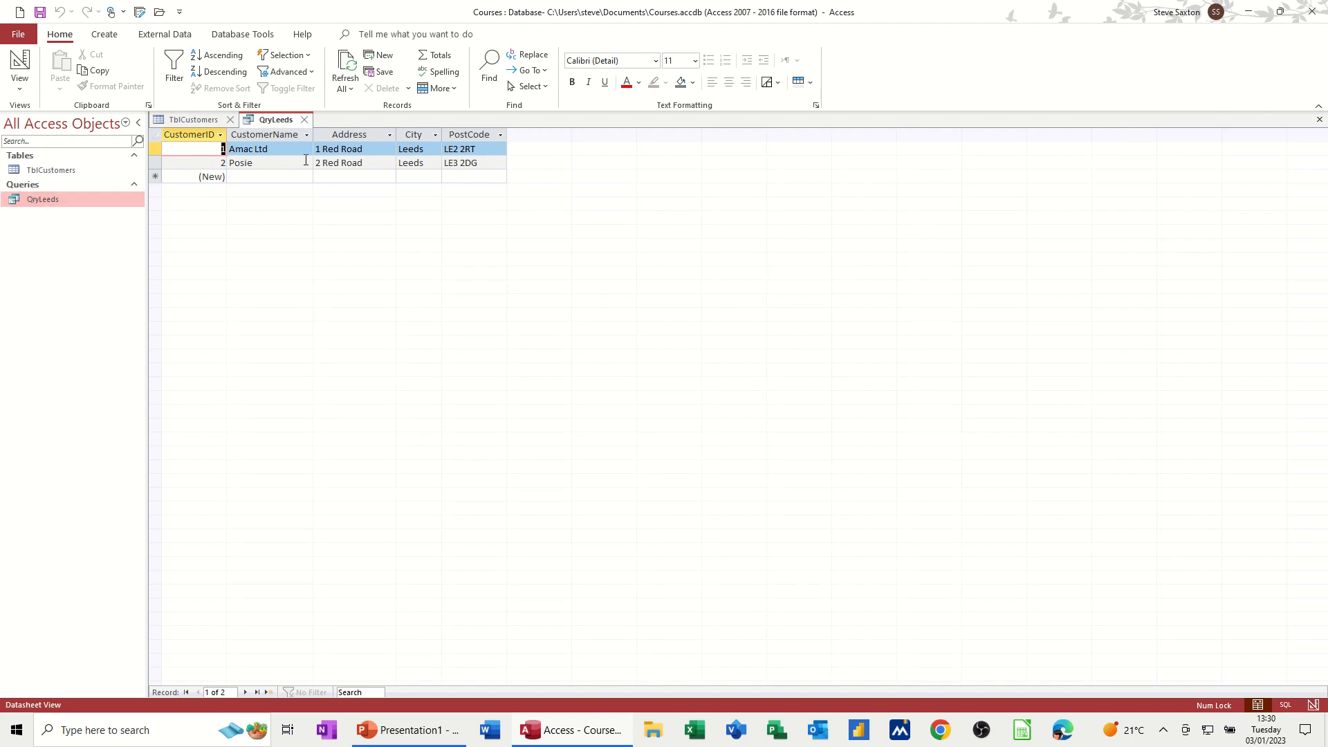
pyautogui.click(40, 200)
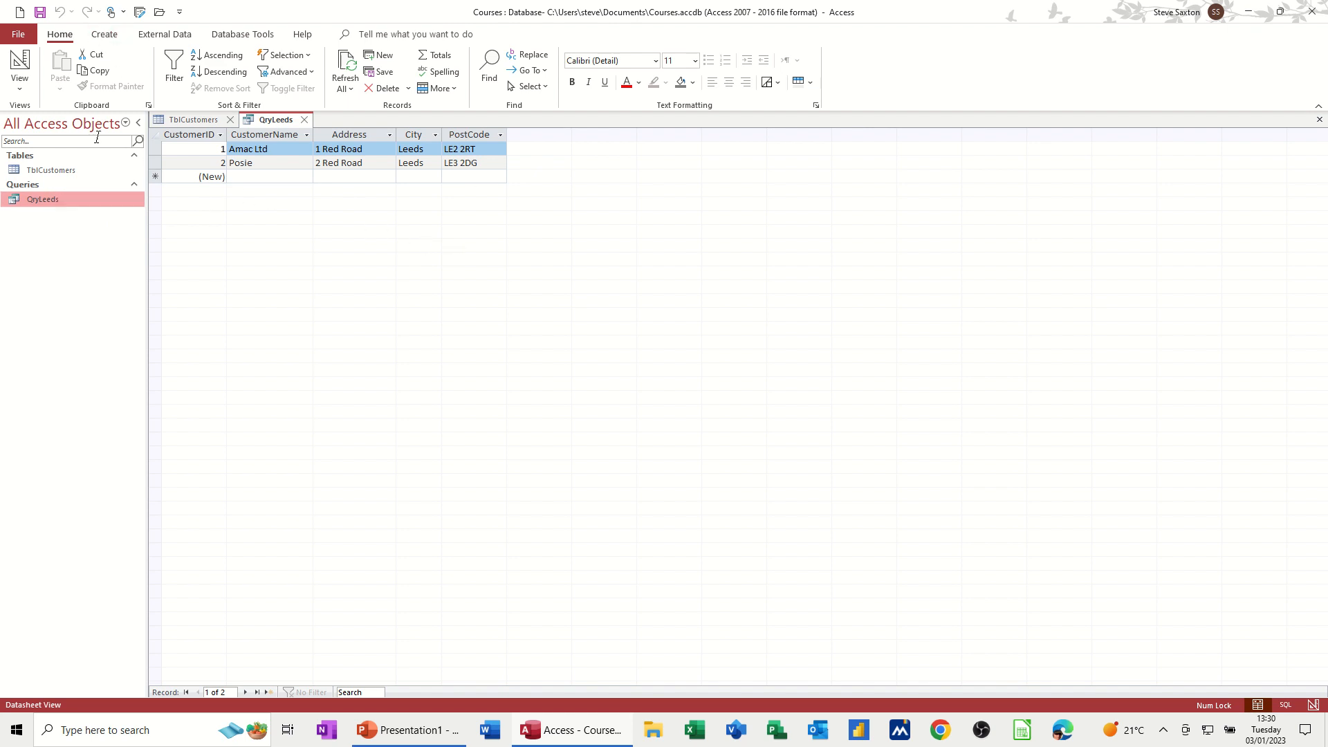
# Step: Create a quick report from QryLeeds, then close it without saving
pyautogui.click(105, 34)
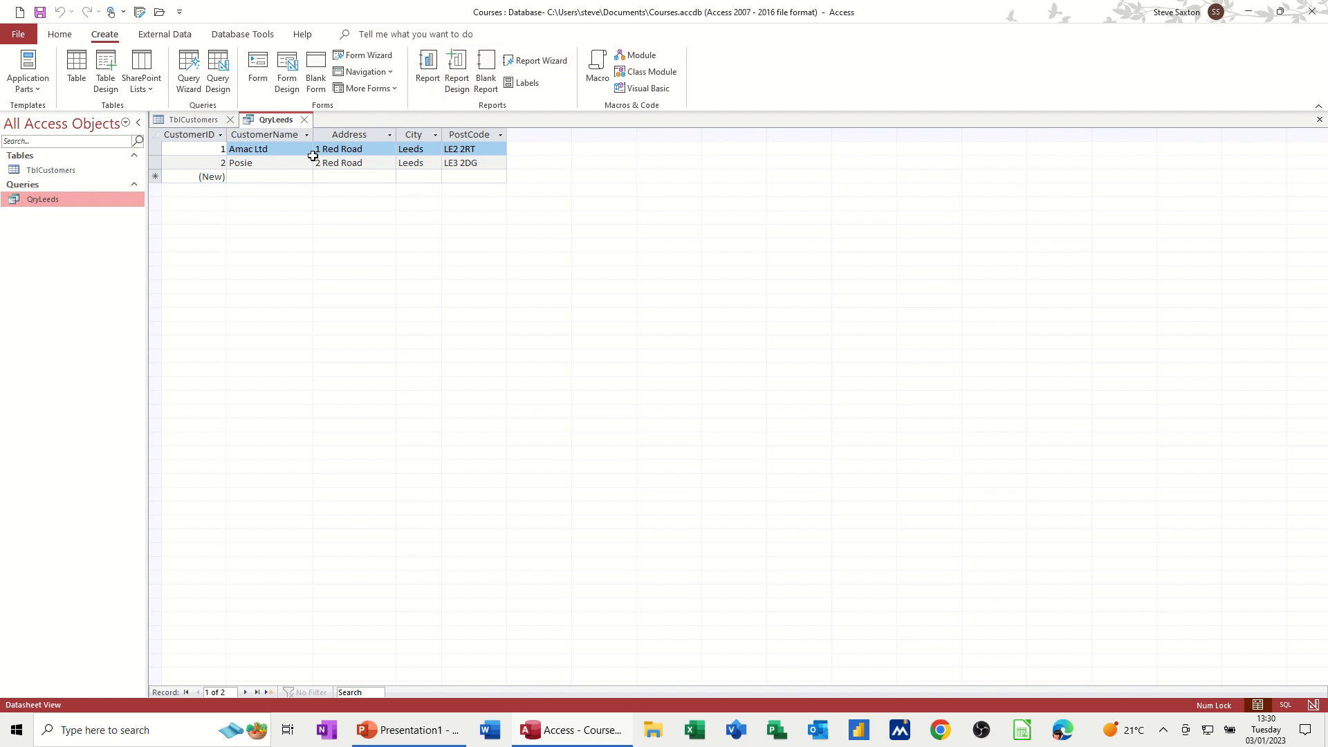
pyautogui.click(429, 67)
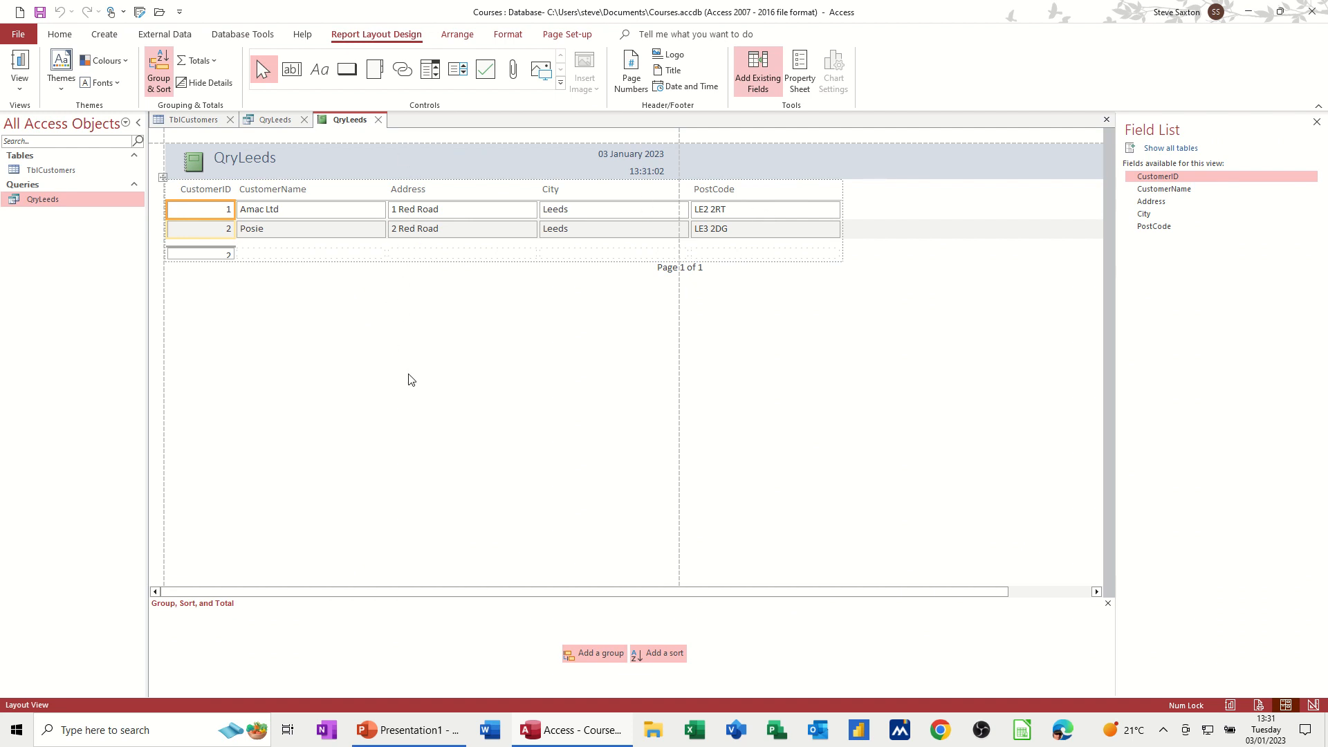
pyautogui.click(378, 120)
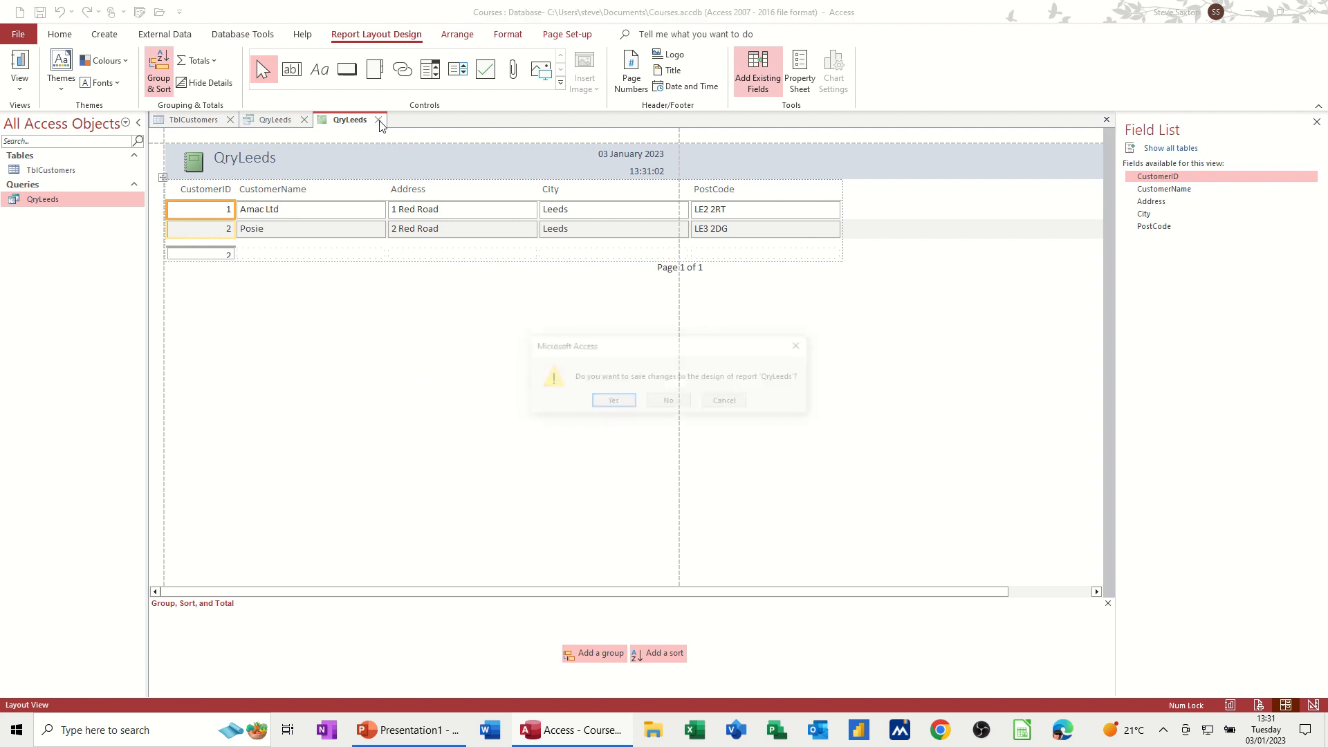
pyautogui.click(655, 406)
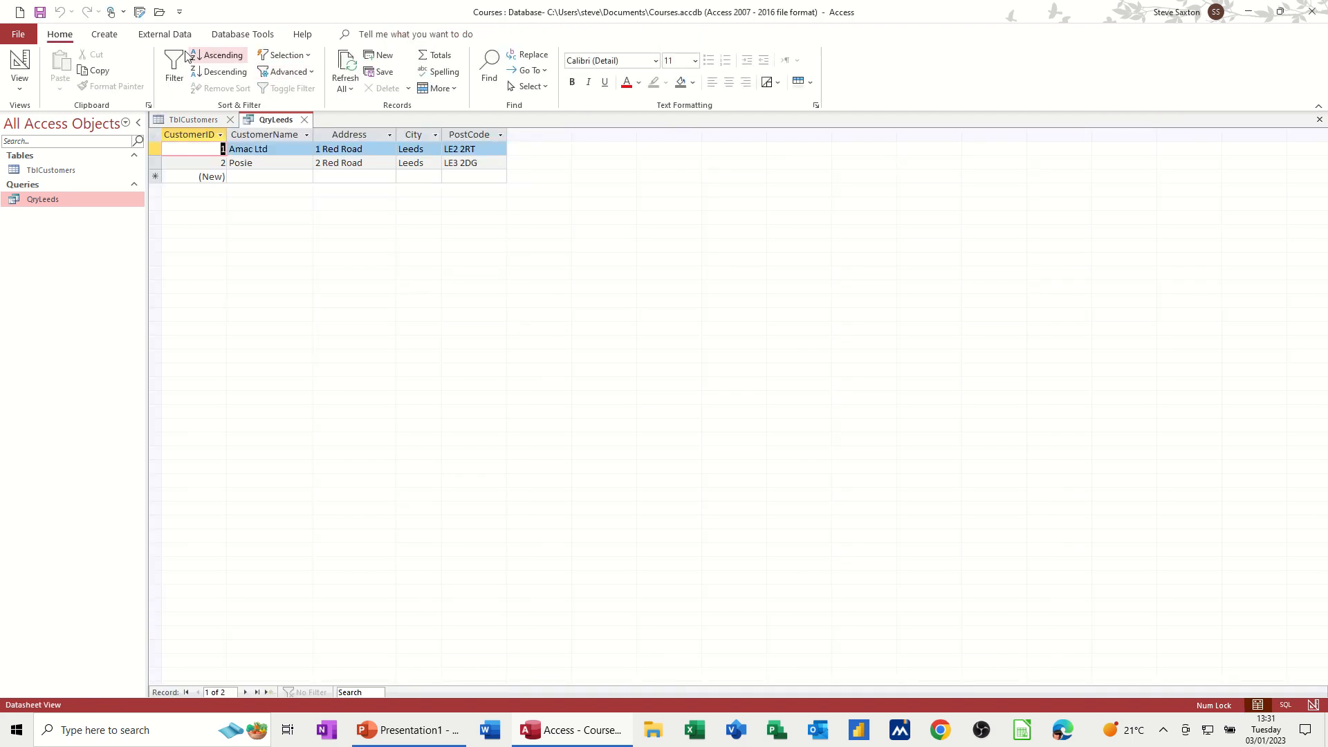
# Step: Start the Report Wizard, keep QryLeeds as the source, add all its fields and continue
pyautogui.click(104, 34)
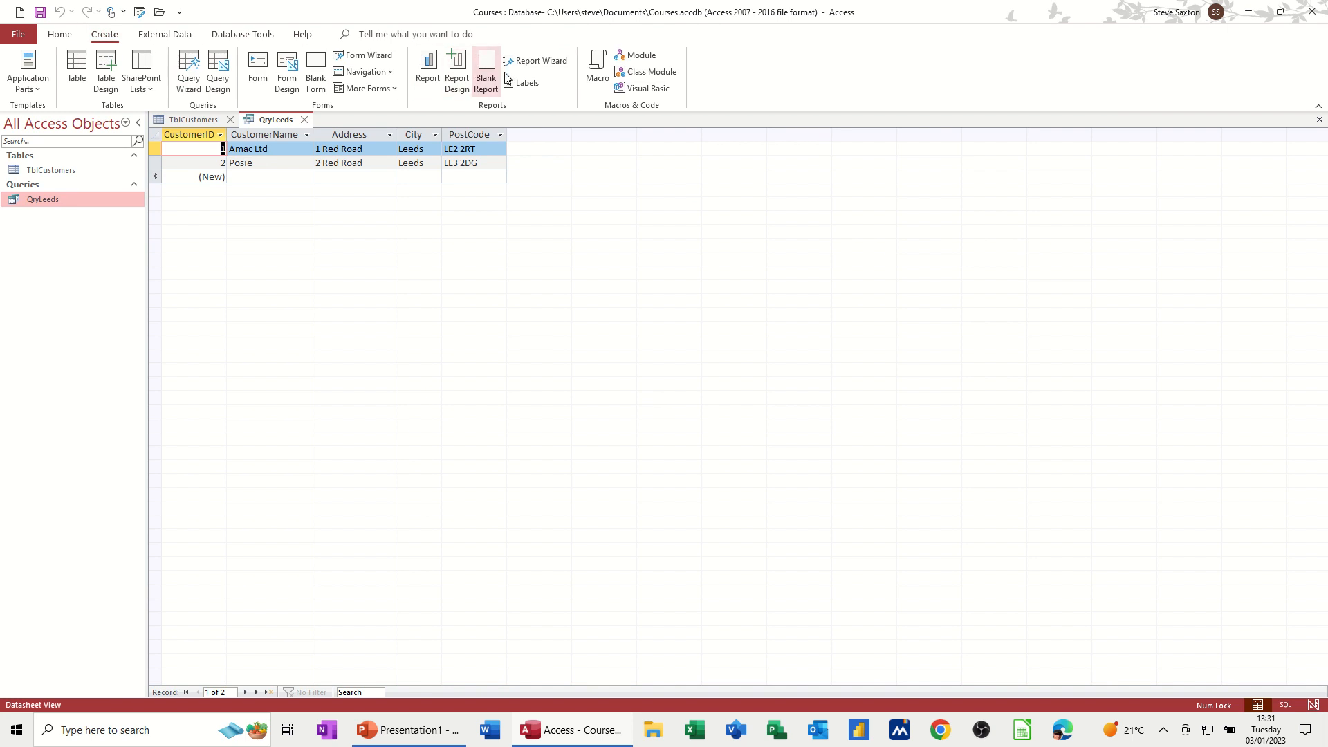
pyautogui.click(537, 61)
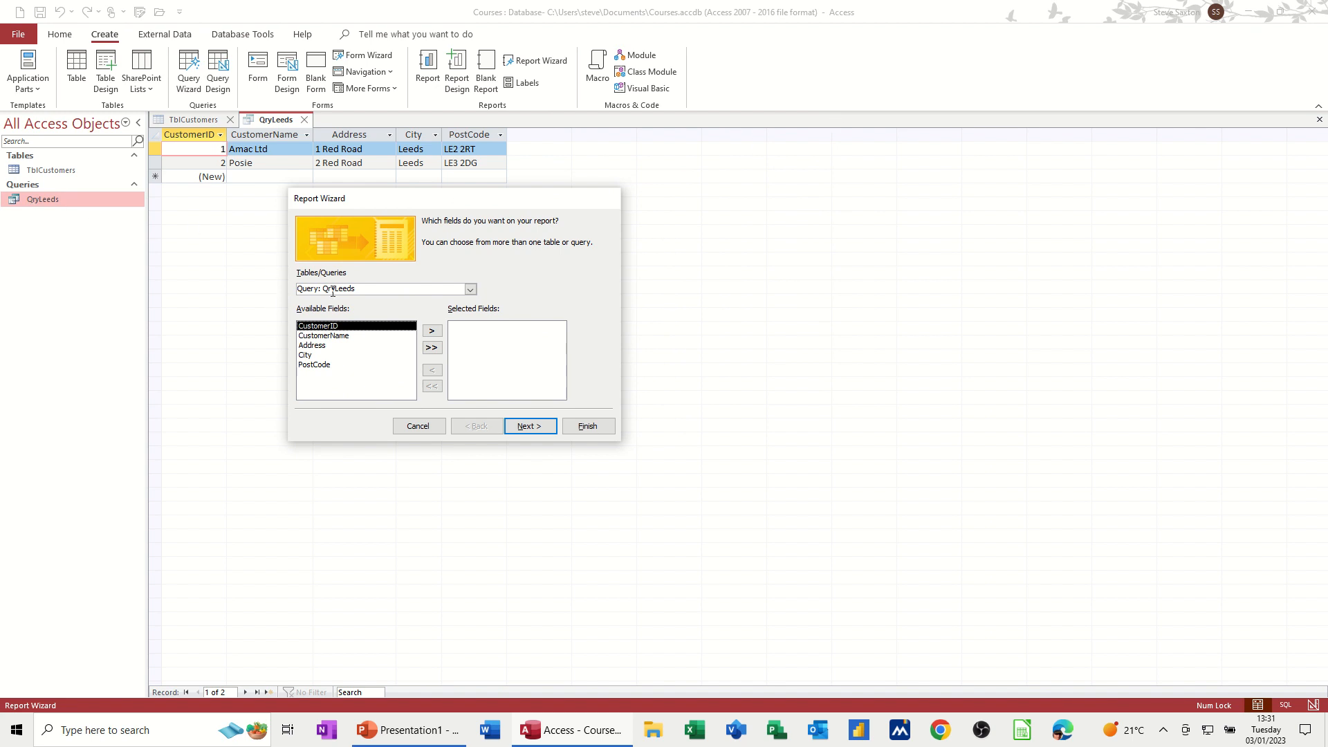
pyautogui.click(471, 289)
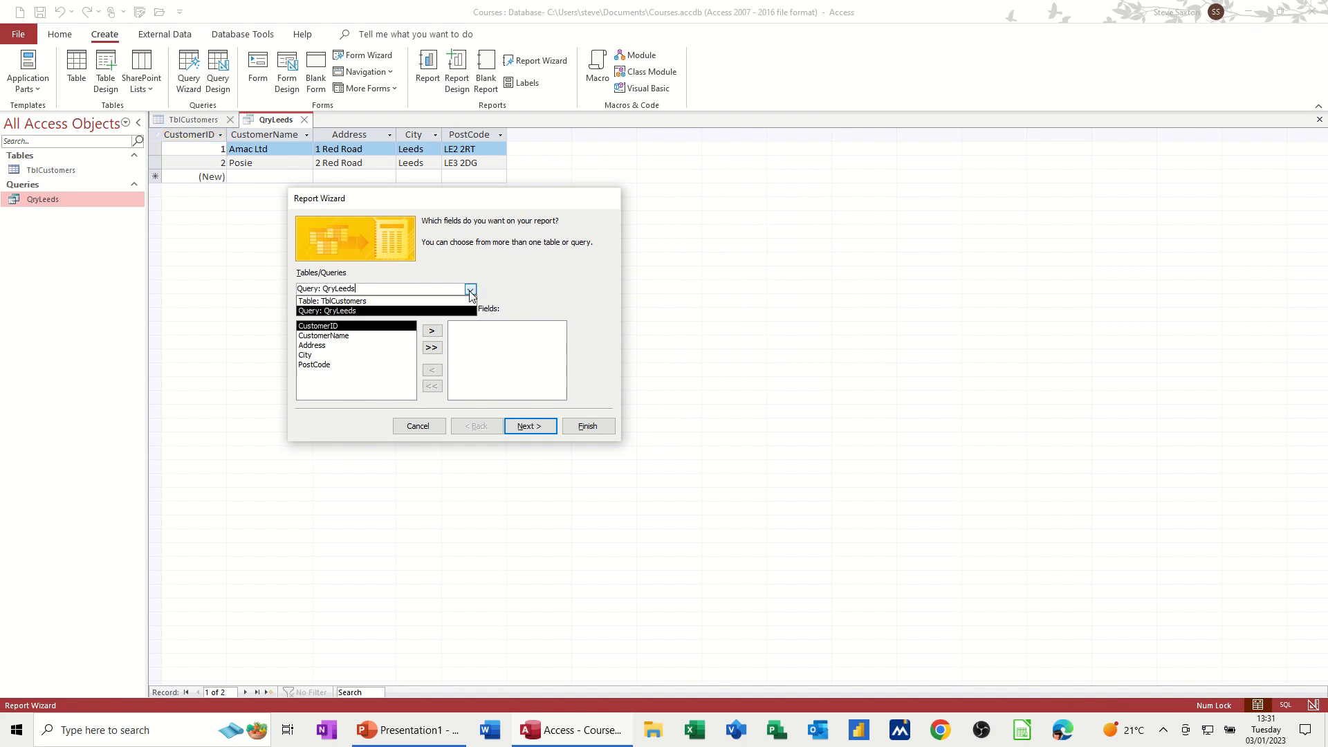
pyautogui.click(389, 291)
pyautogui.click(472, 291)
pyautogui.click(491, 286)
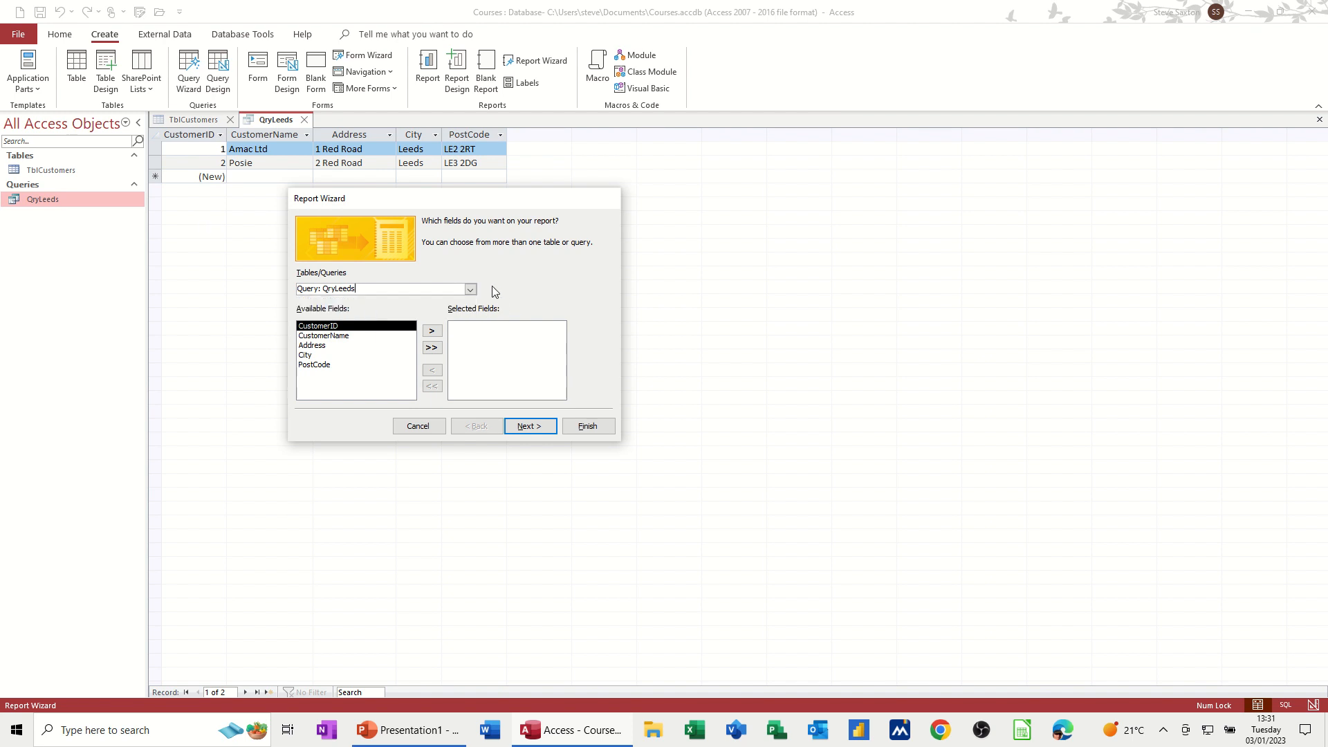
pyautogui.click(432, 348)
pyautogui.click(522, 425)
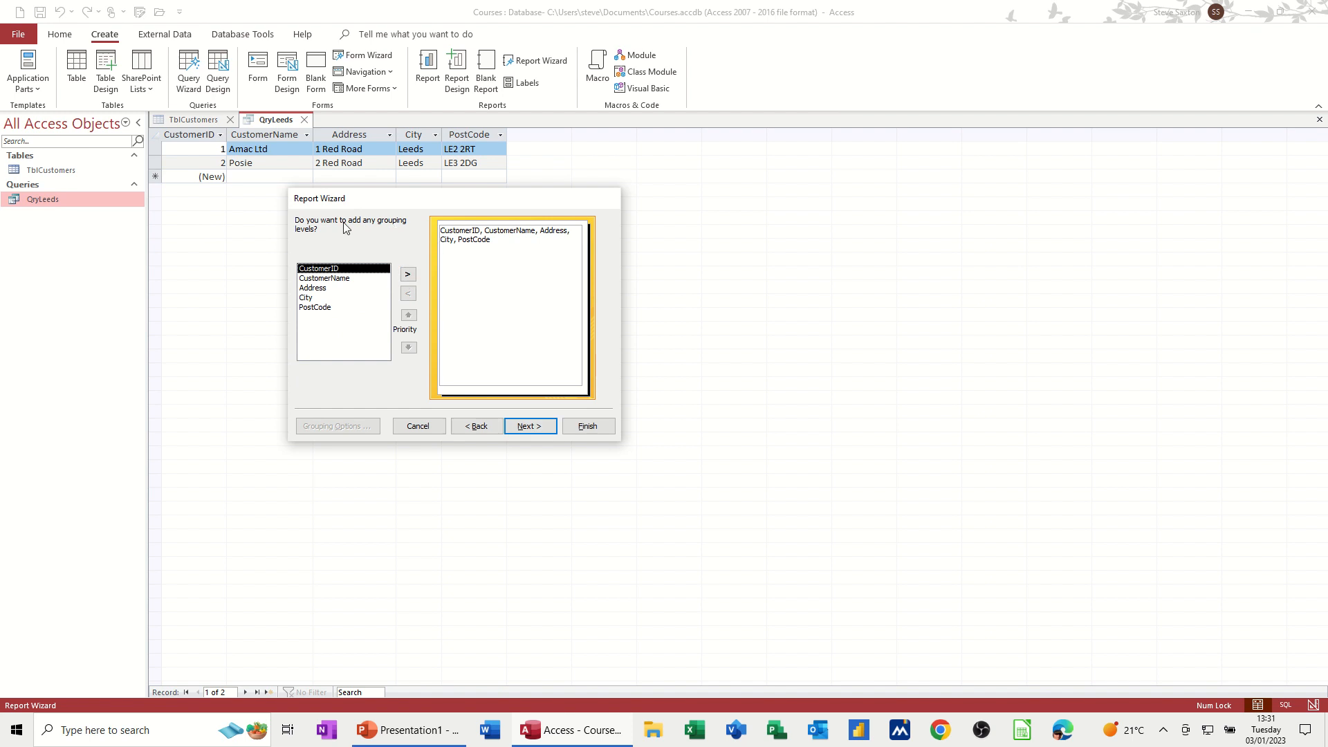
# Step: Set the report's grouping level to City, removing a trial CustomerName grouping, and continue
pyautogui.click(354, 279)
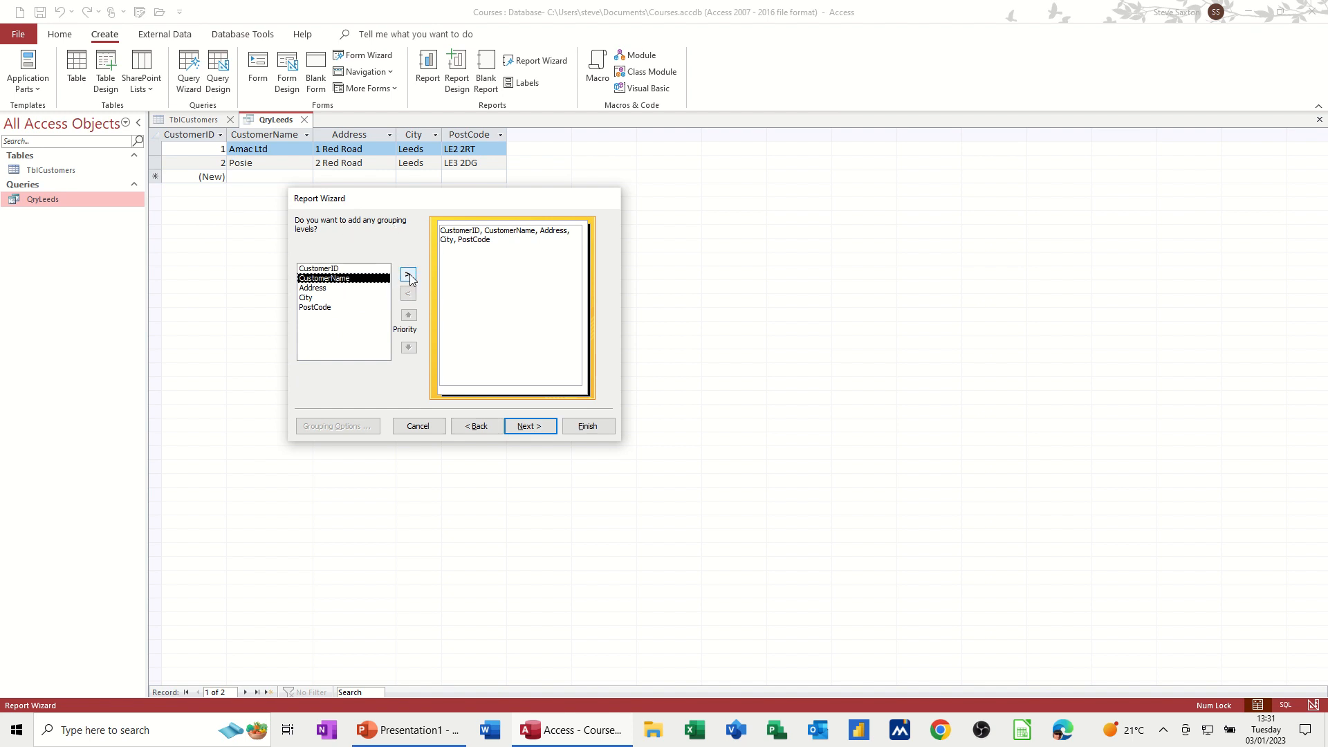
pyautogui.click(408, 276)
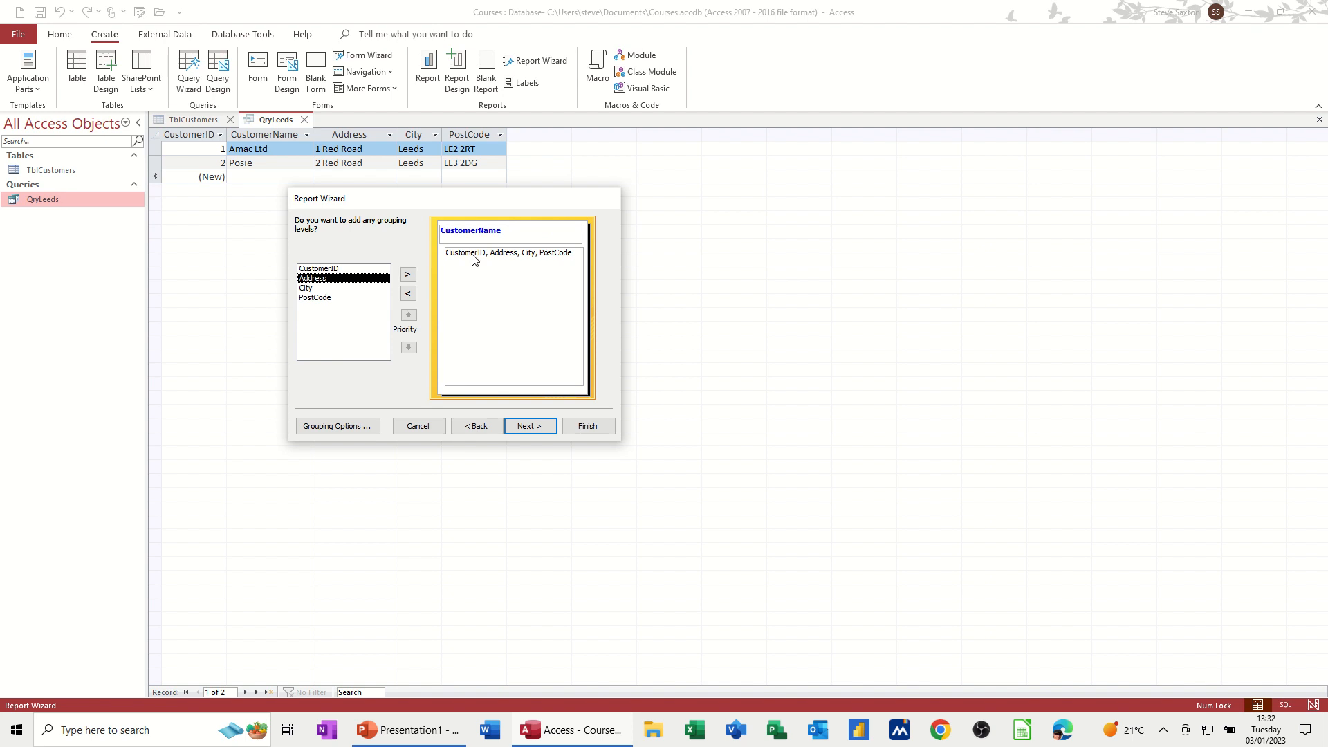
pyautogui.click(410, 295)
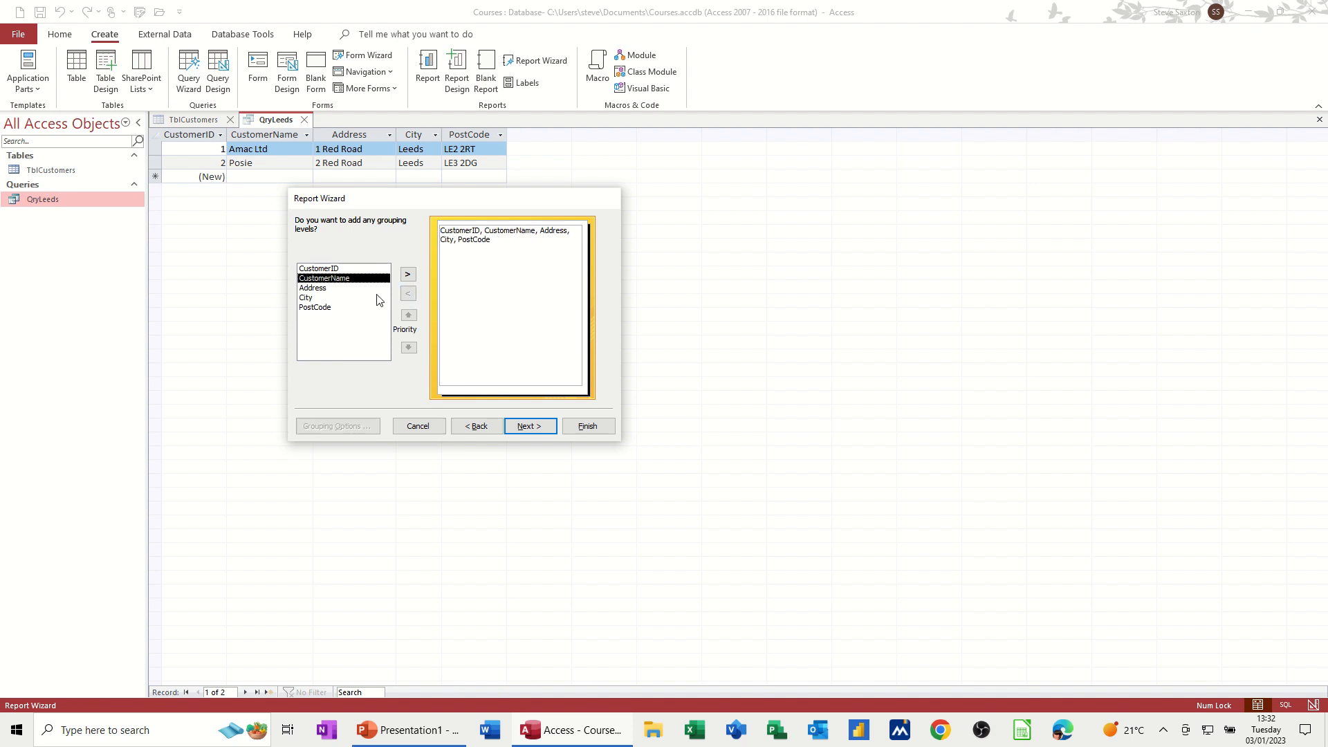
pyautogui.click(322, 297)
pyautogui.click(409, 274)
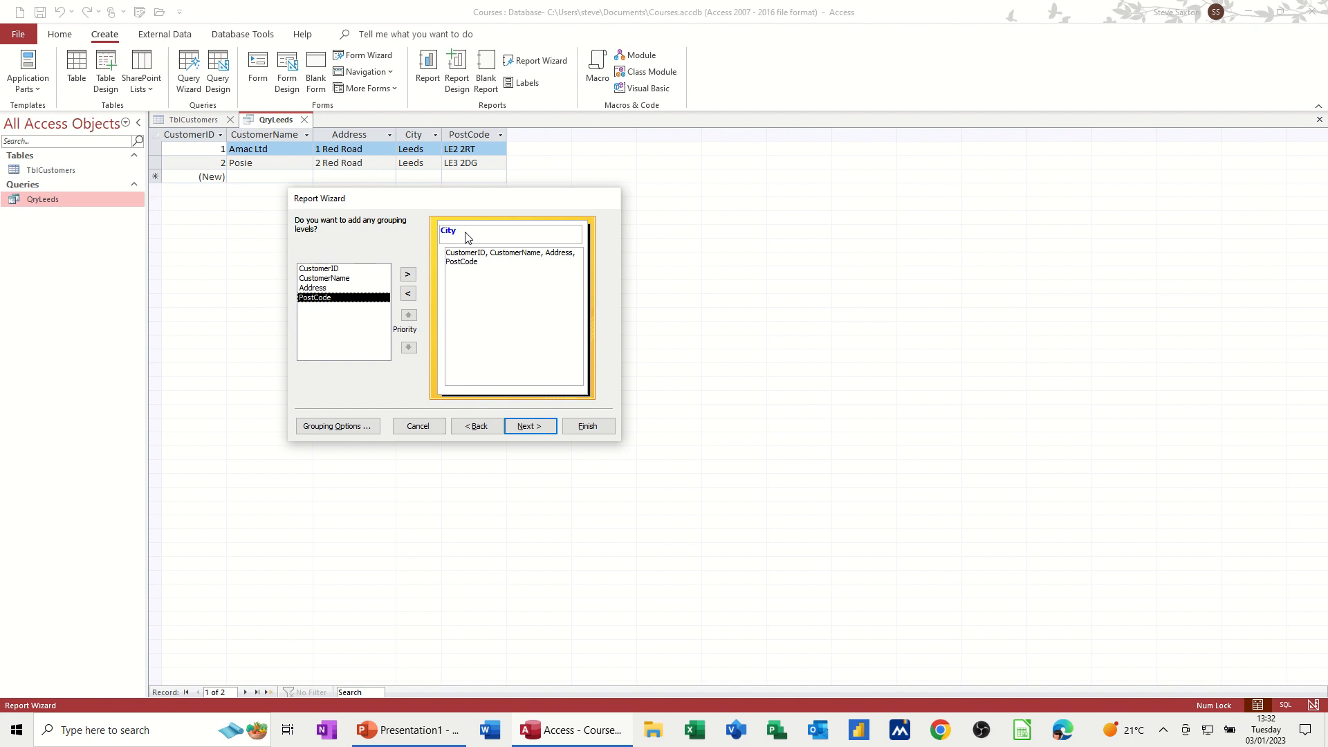
pyautogui.click(532, 428)
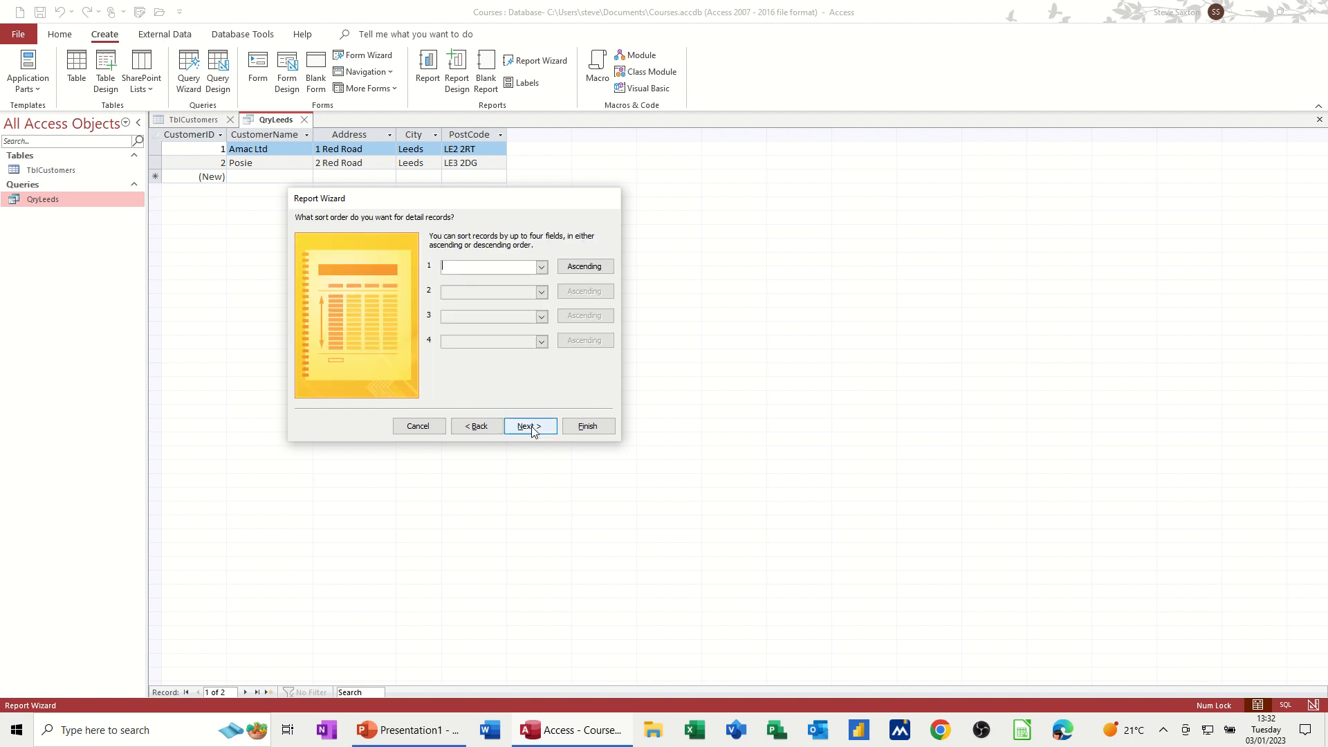
# Step: Skip sorting and set the report layout to Landscape orientation
pyautogui.click(584, 266)
pyautogui.click(580, 271)
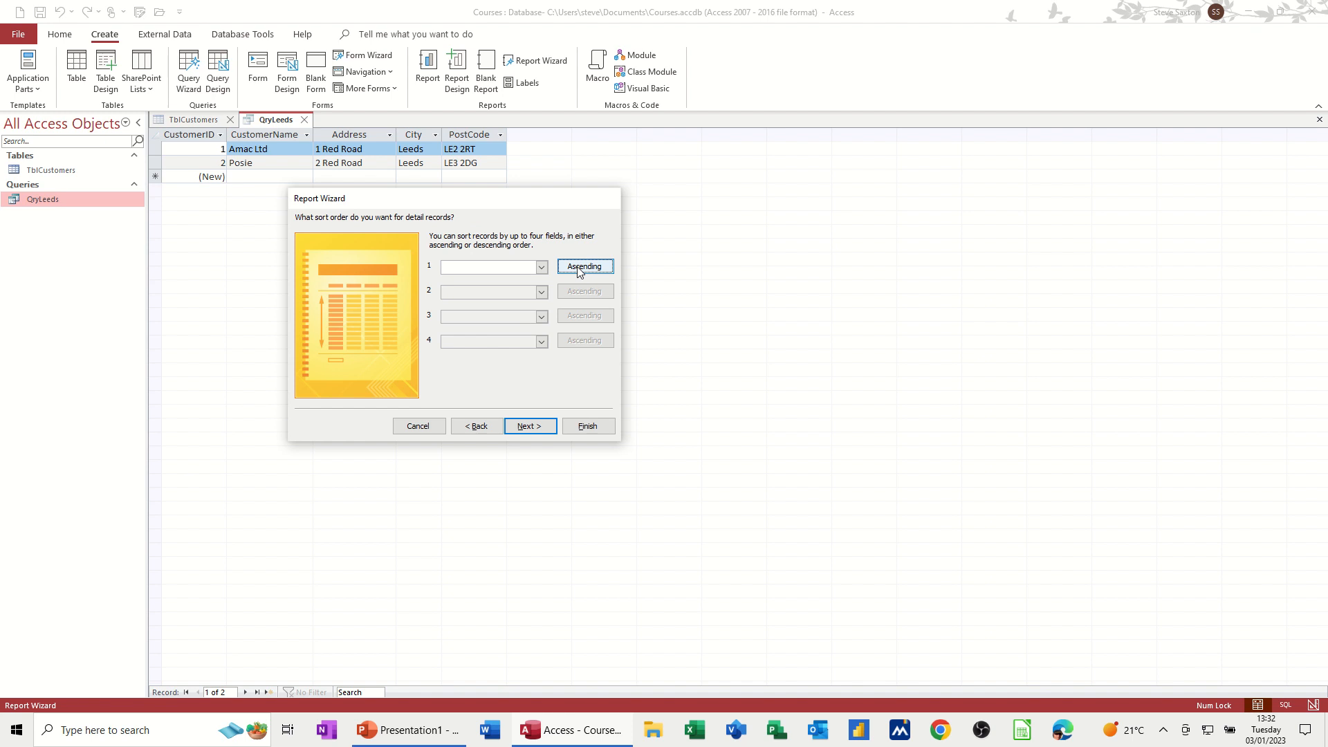
pyautogui.click(538, 429)
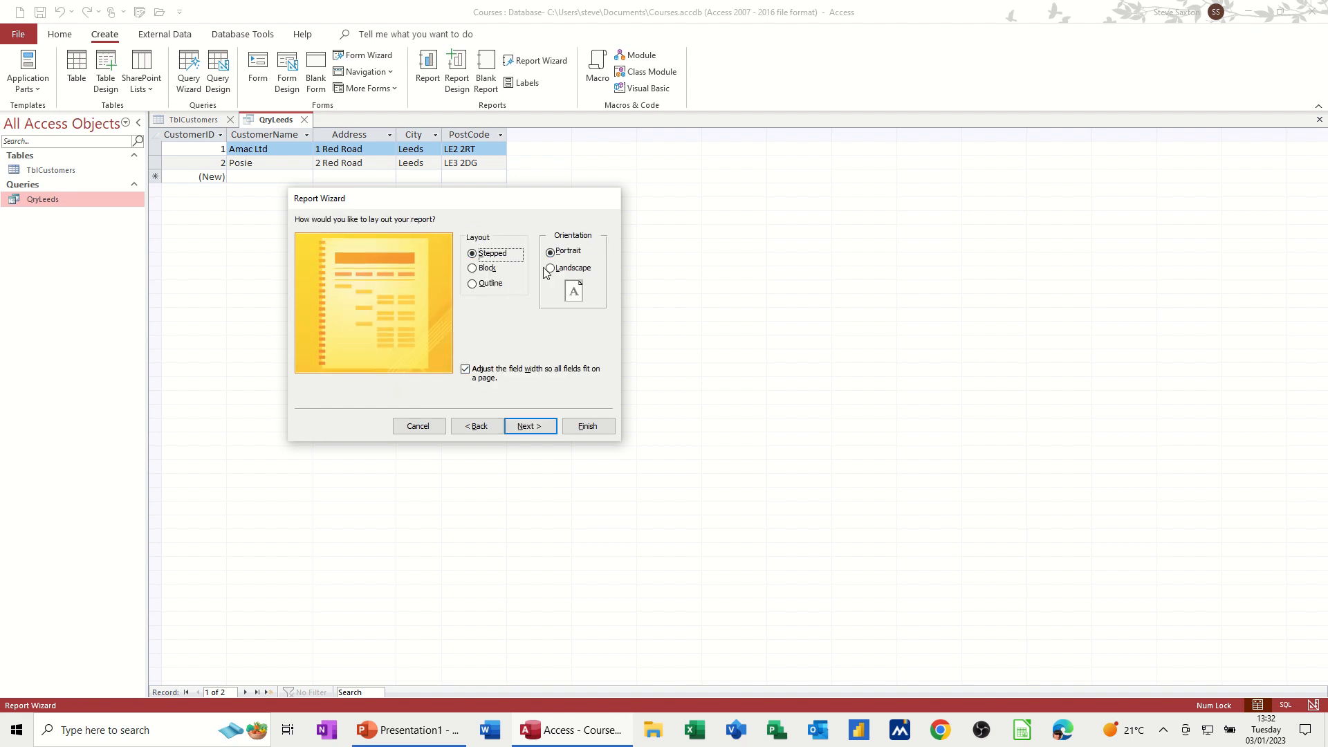
pyautogui.click(552, 270)
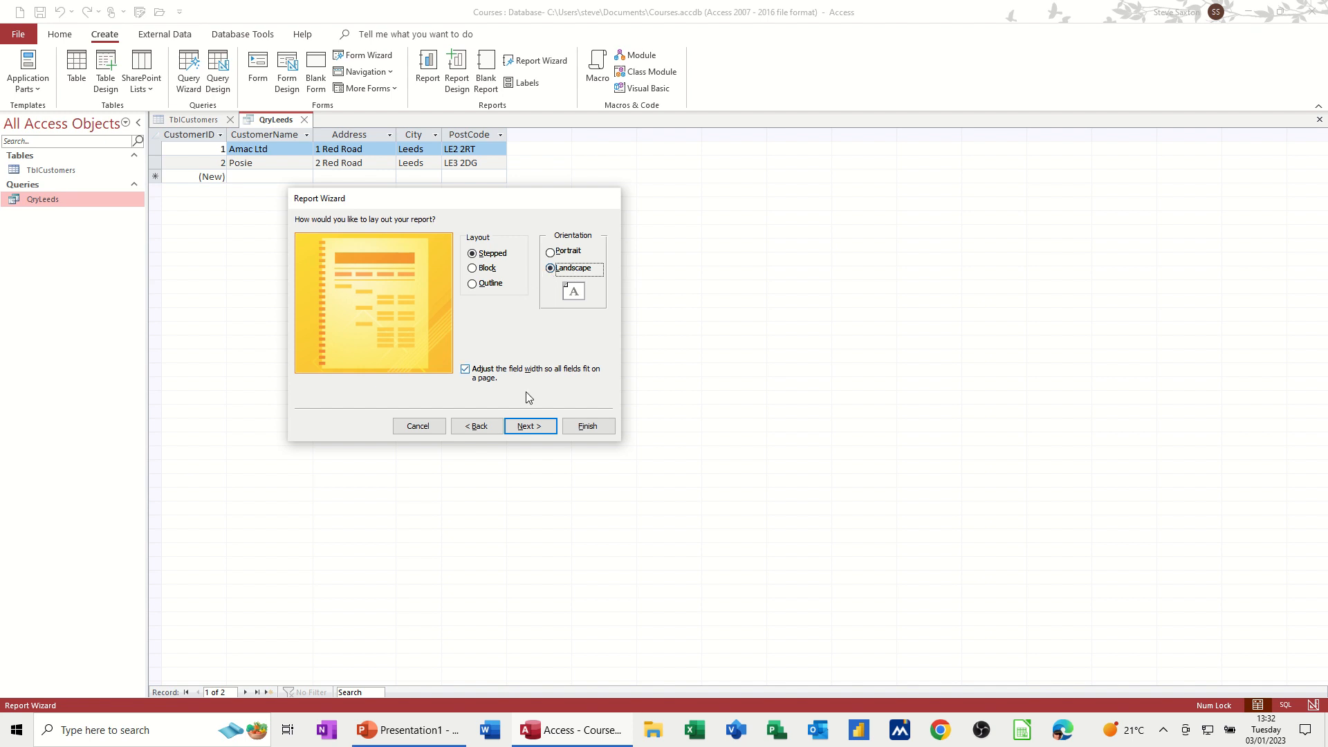
pyautogui.click(537, 425)
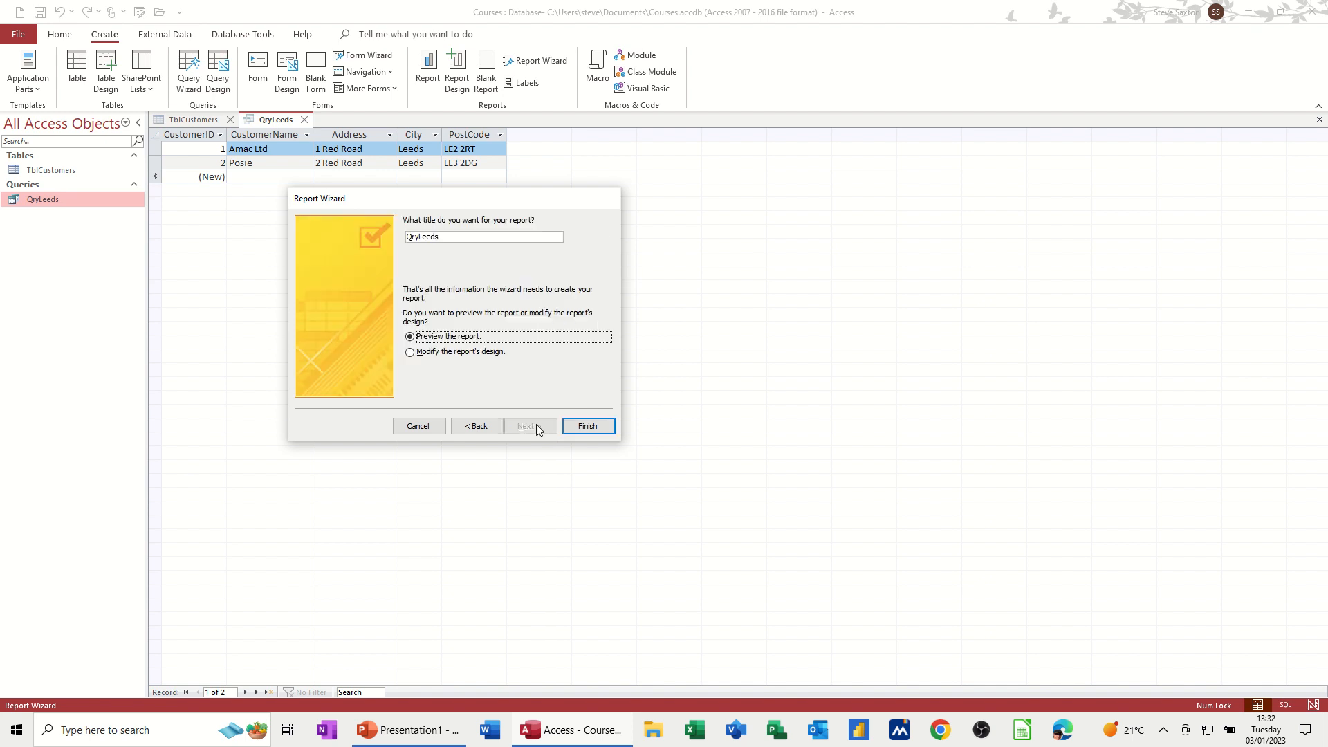
# Step: Title the report RptQryLeeds, finish the wizard and close the report preview
pyautogui.click(409, 238)
pyautogui.write('Rpt')
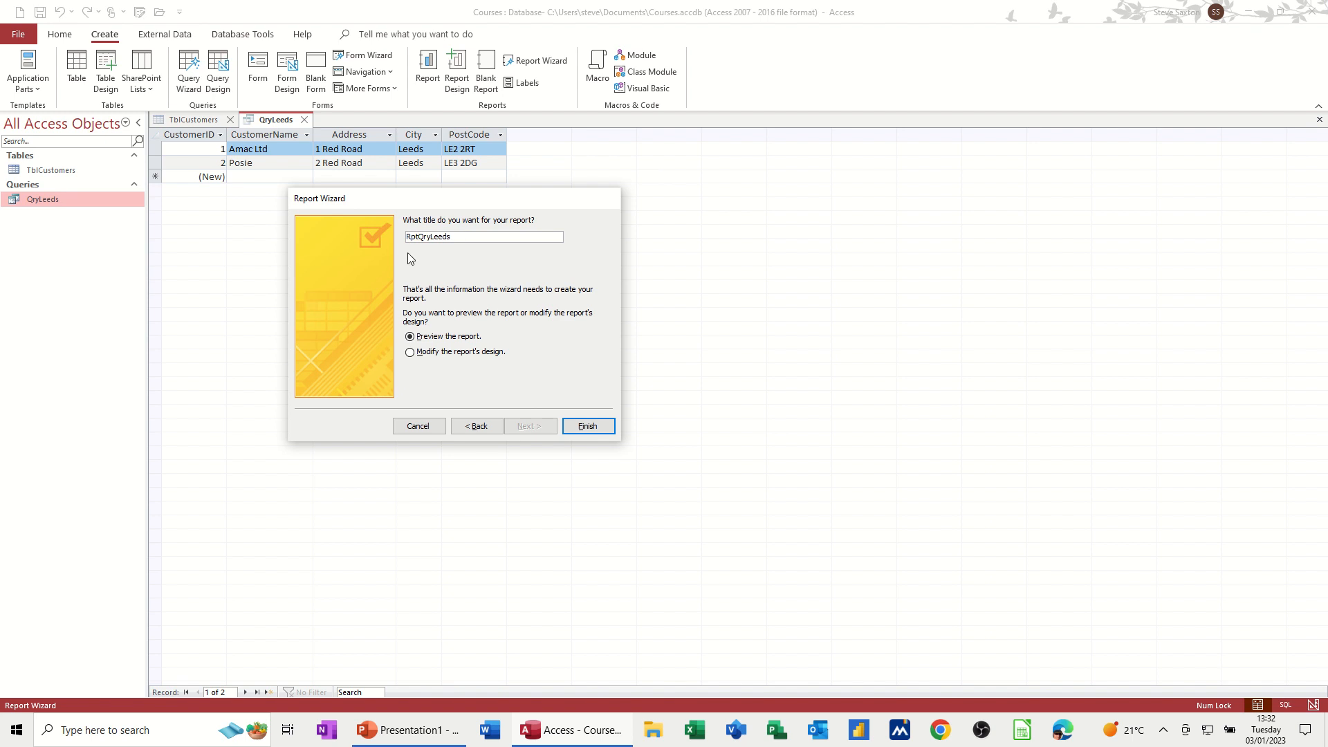
pyautogui.click(583, 420)
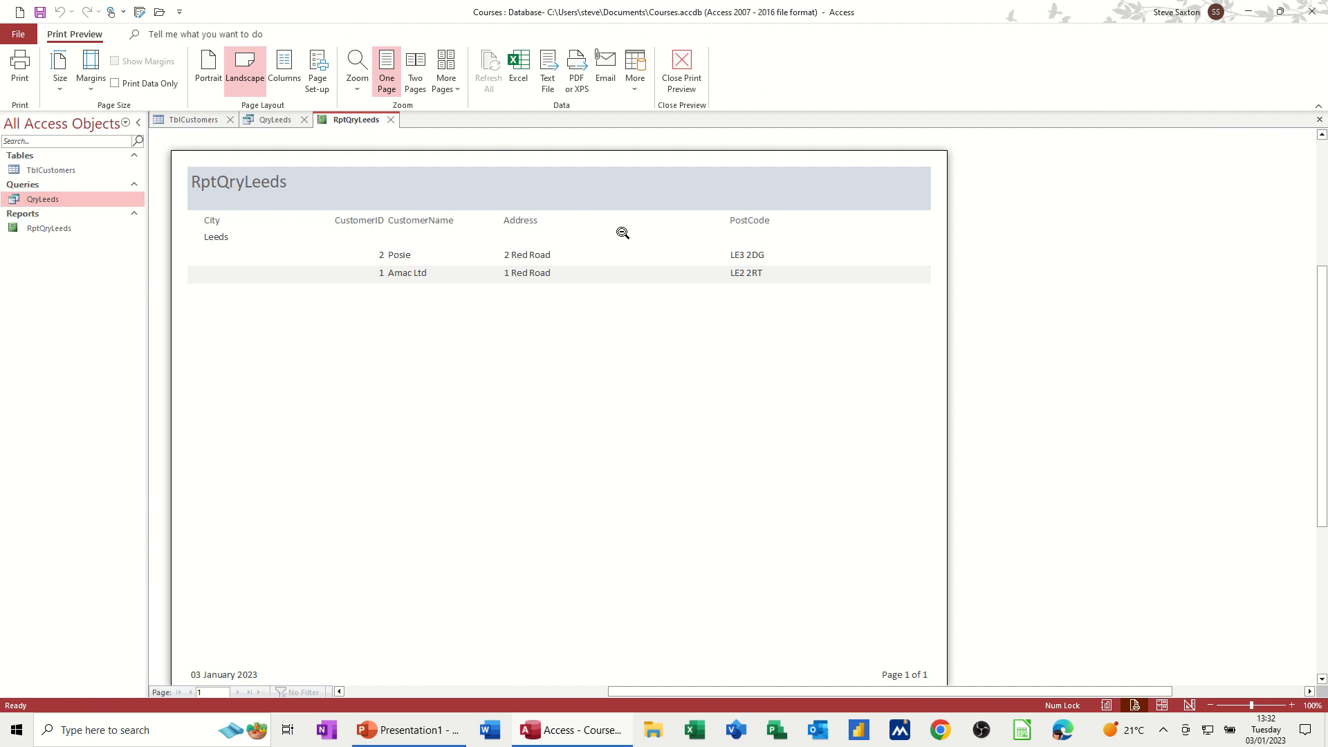
pyautogui.click(392, 122)
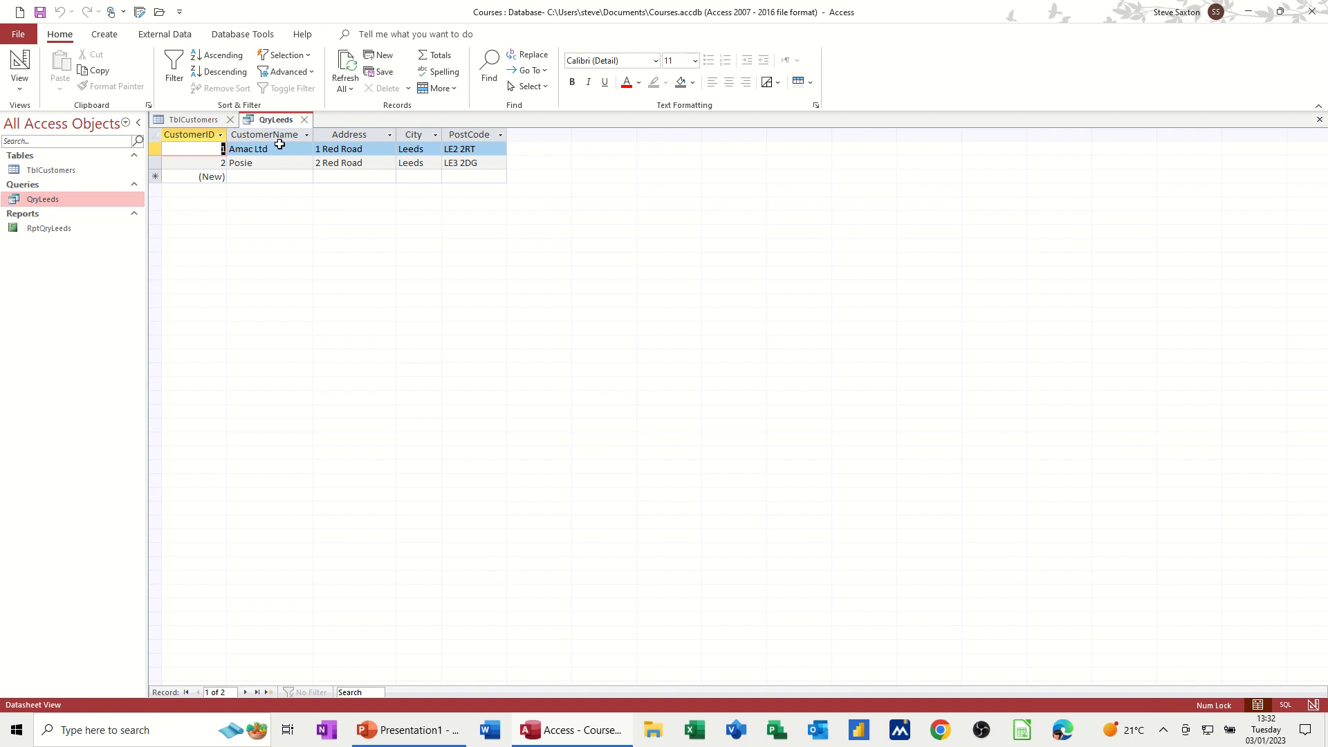
# Step: Close the query and add a customer record Wasp, 1 New Road, Leeds, LE23 2FG to TblCustomers
pyautogui.click(305, 119)
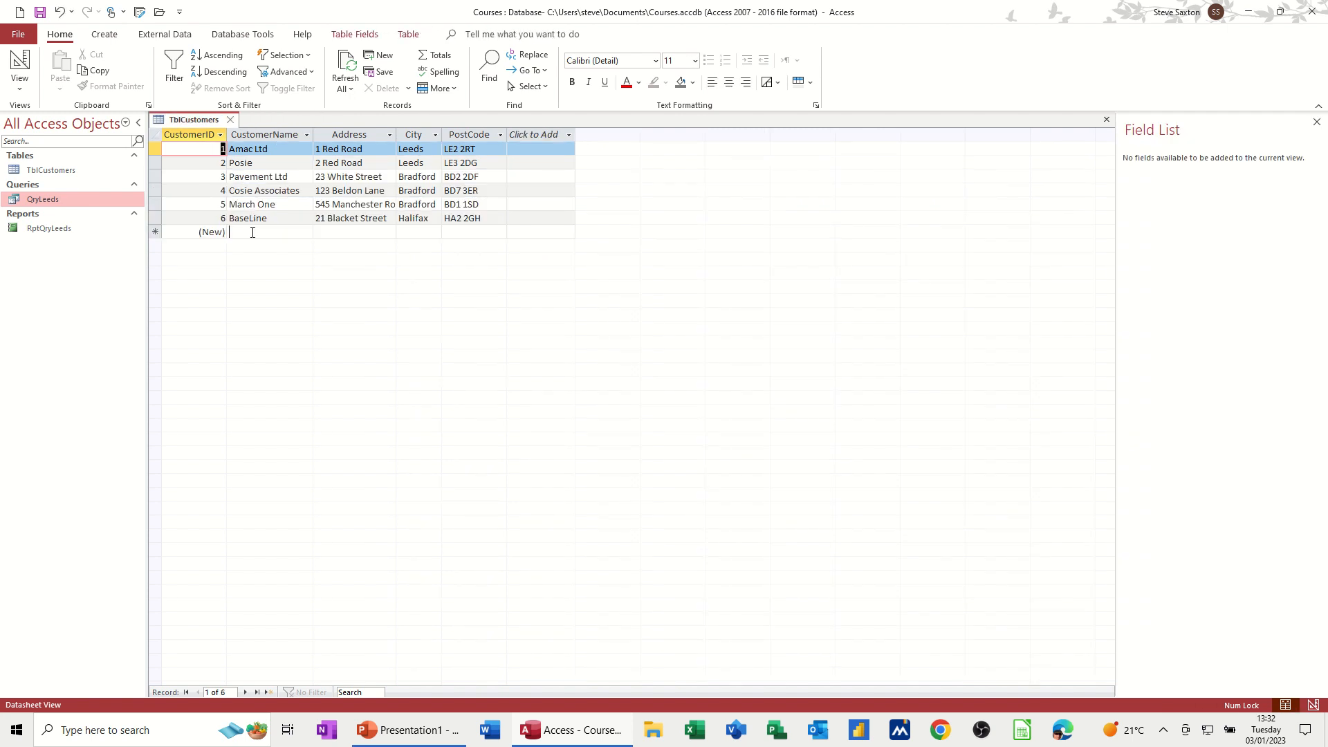
pyautogui.click(253, 234)
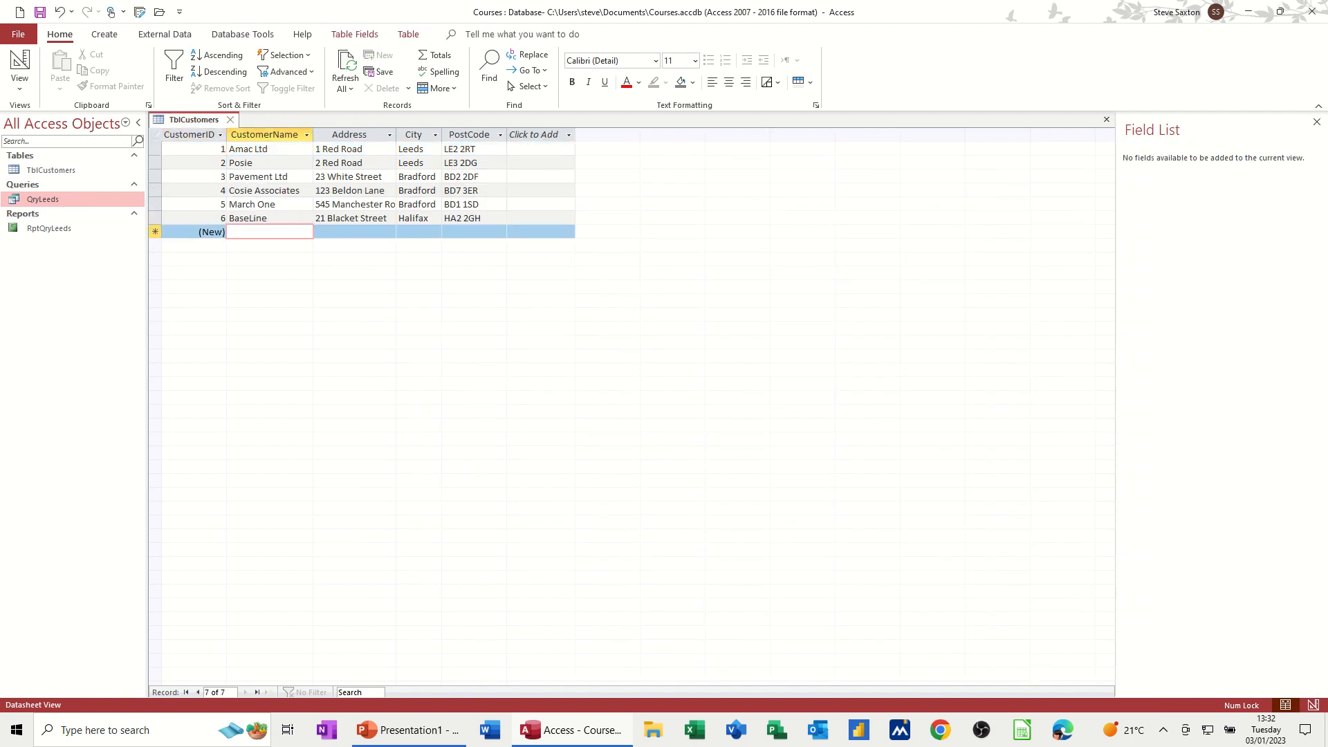
pyautogui.write('Wasp')
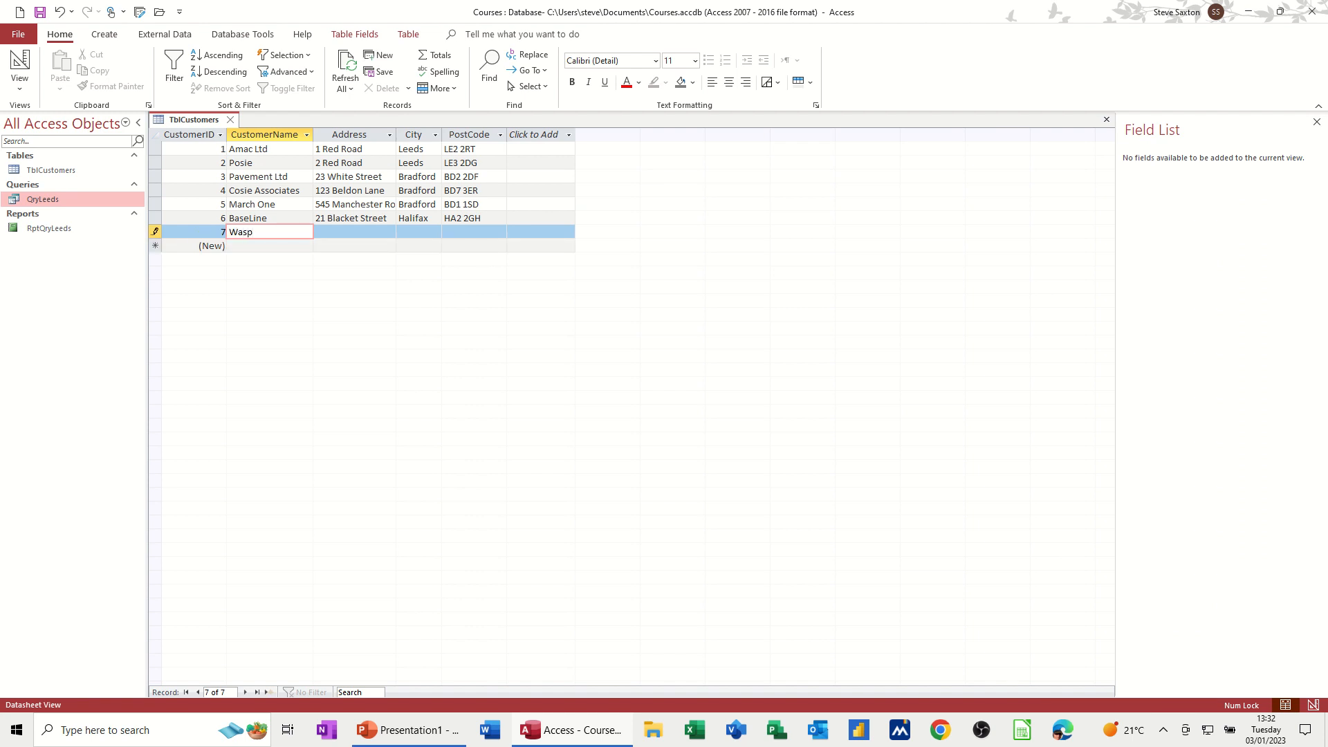
pyautogui.press('Tab')
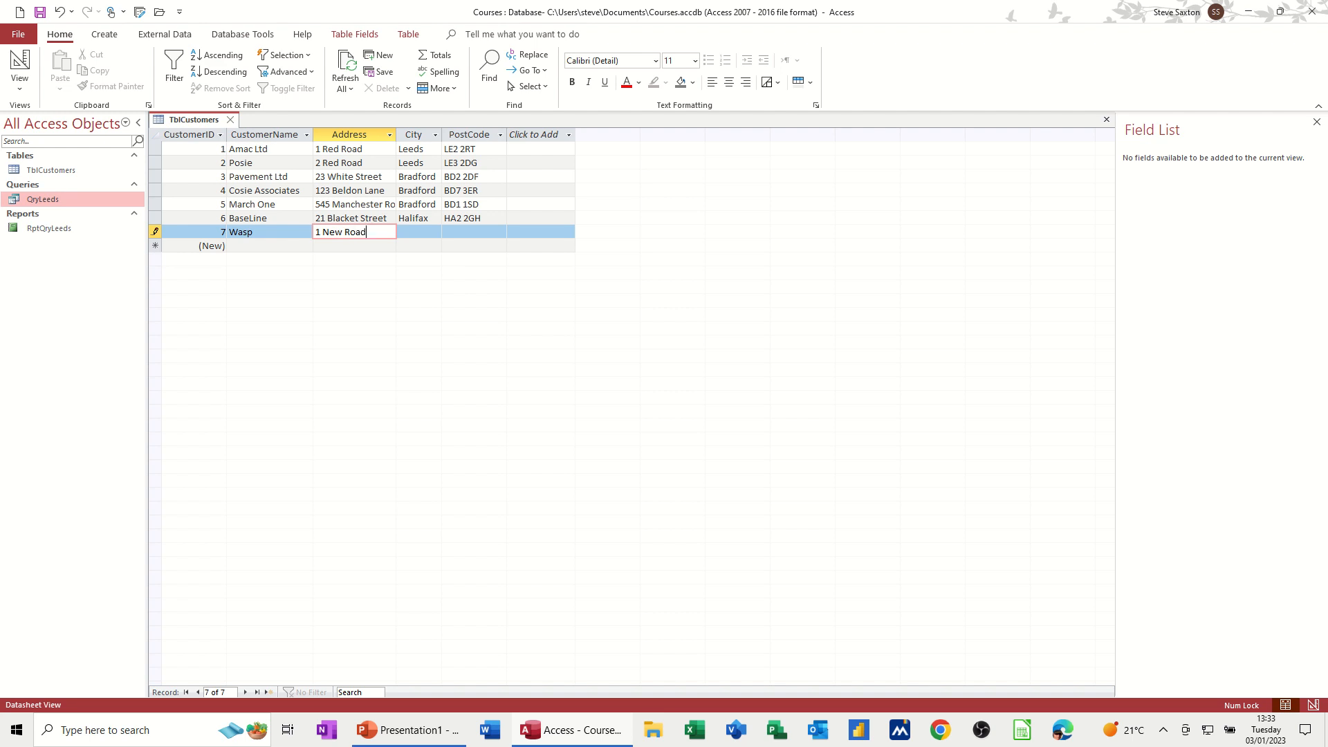
pyautogui.press('Tab')
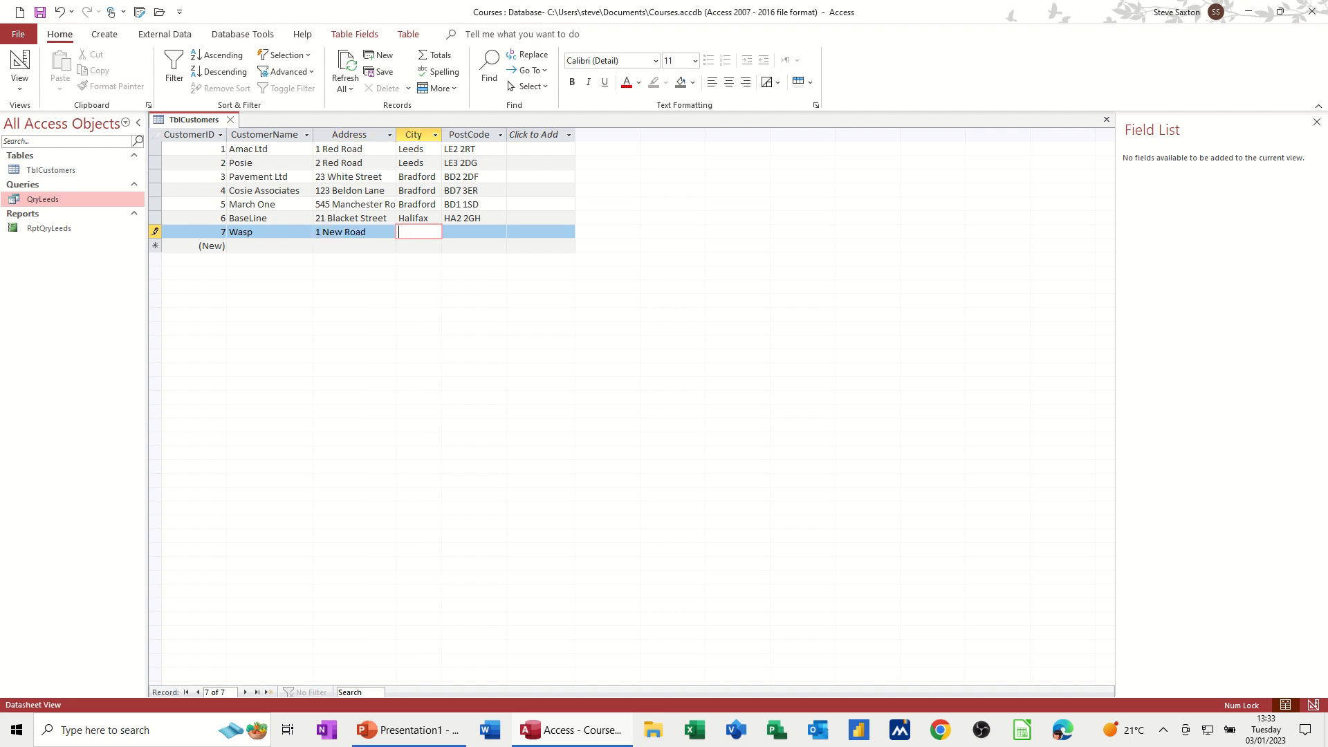
pyautogui.press('Tab')
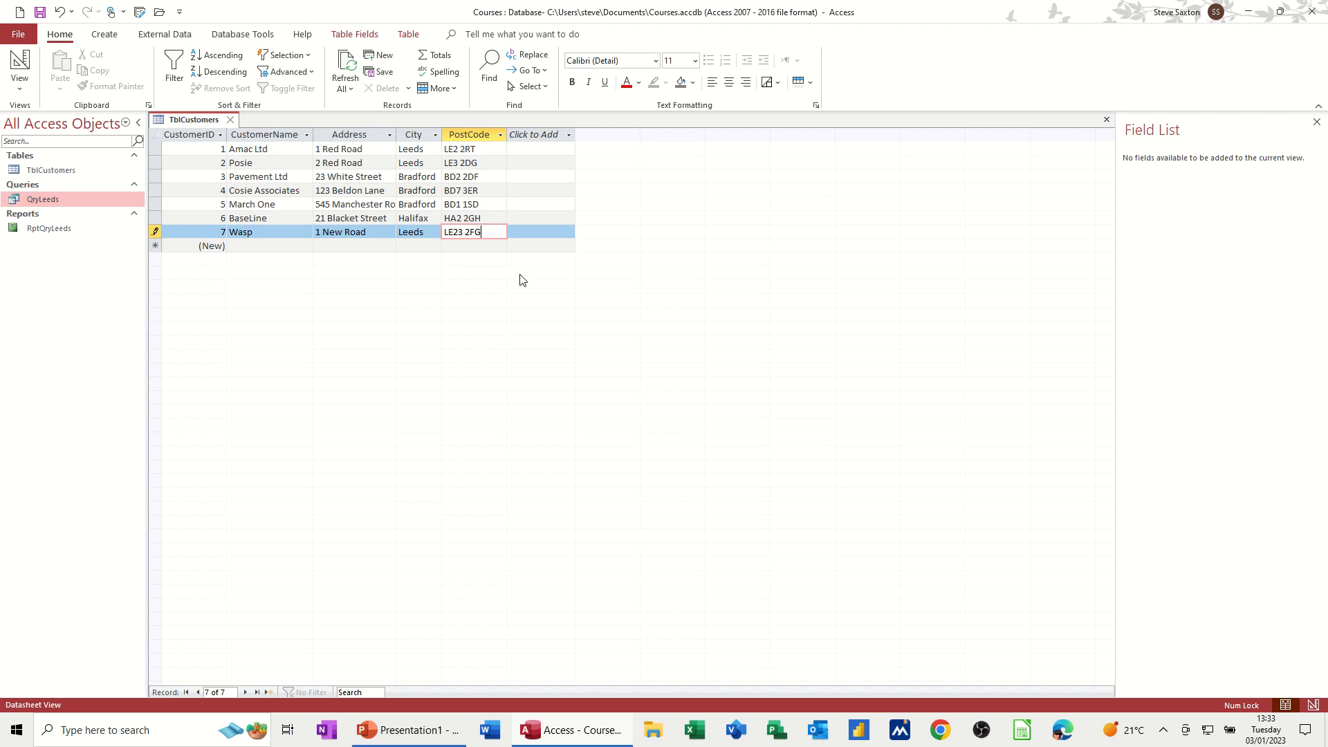
pyautogui.press('Tab')
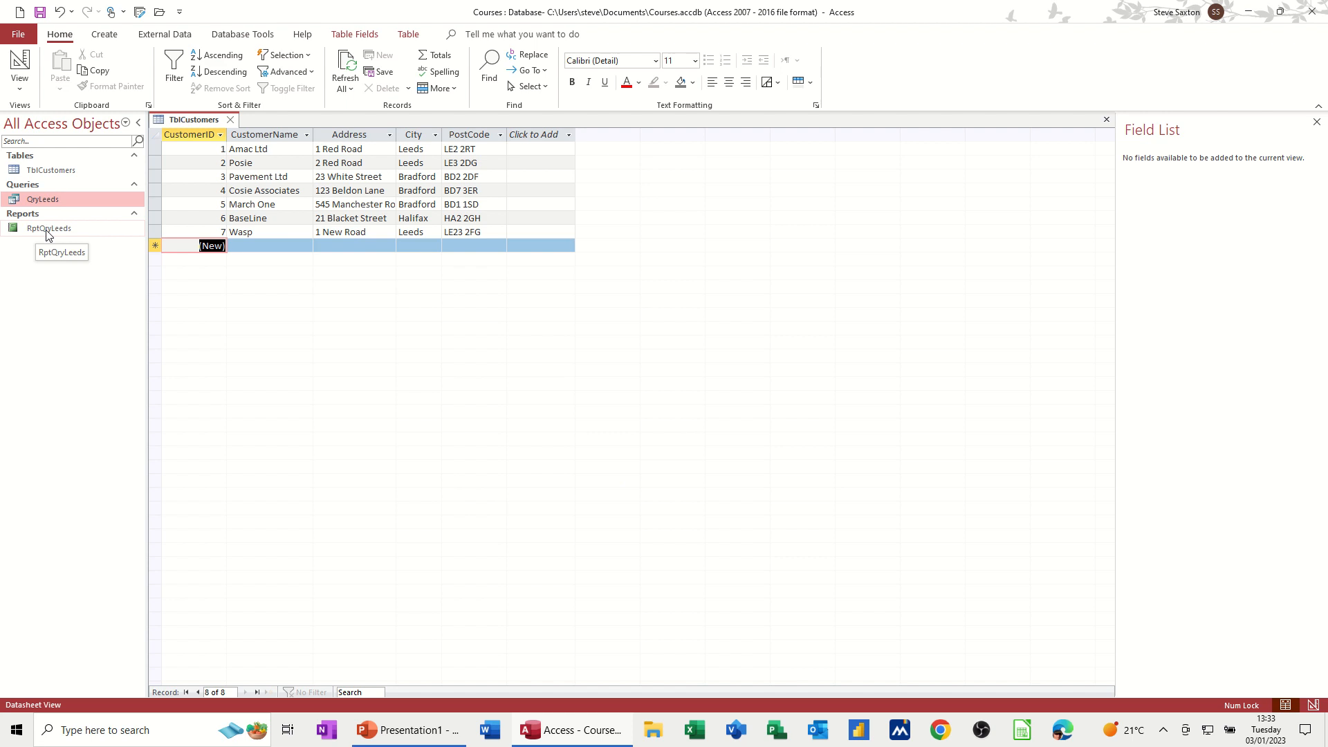
# Step: Open the RptQryLeeds report to check its Leeds records, then close it
pyautogui.click(21, 231)
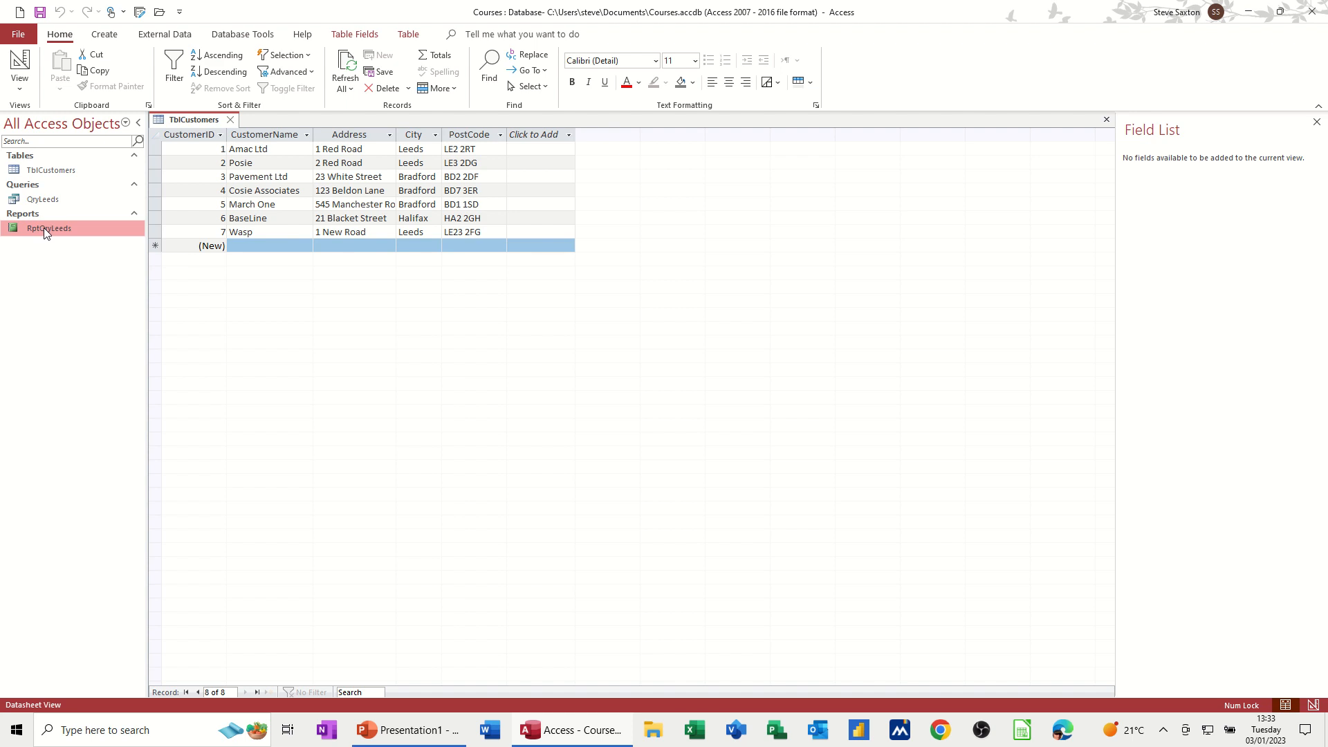
pyautogui.doubleClick(44, 227)
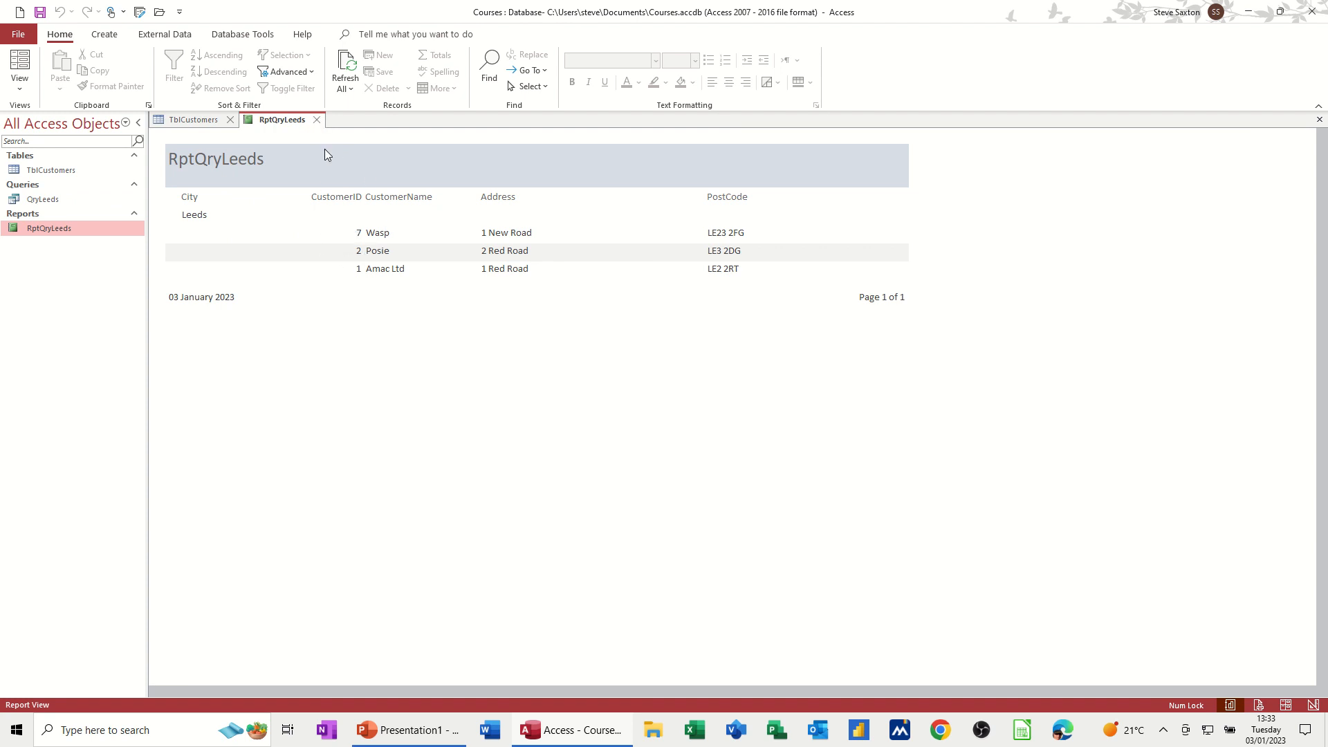
pyautogui.click(315, 123)
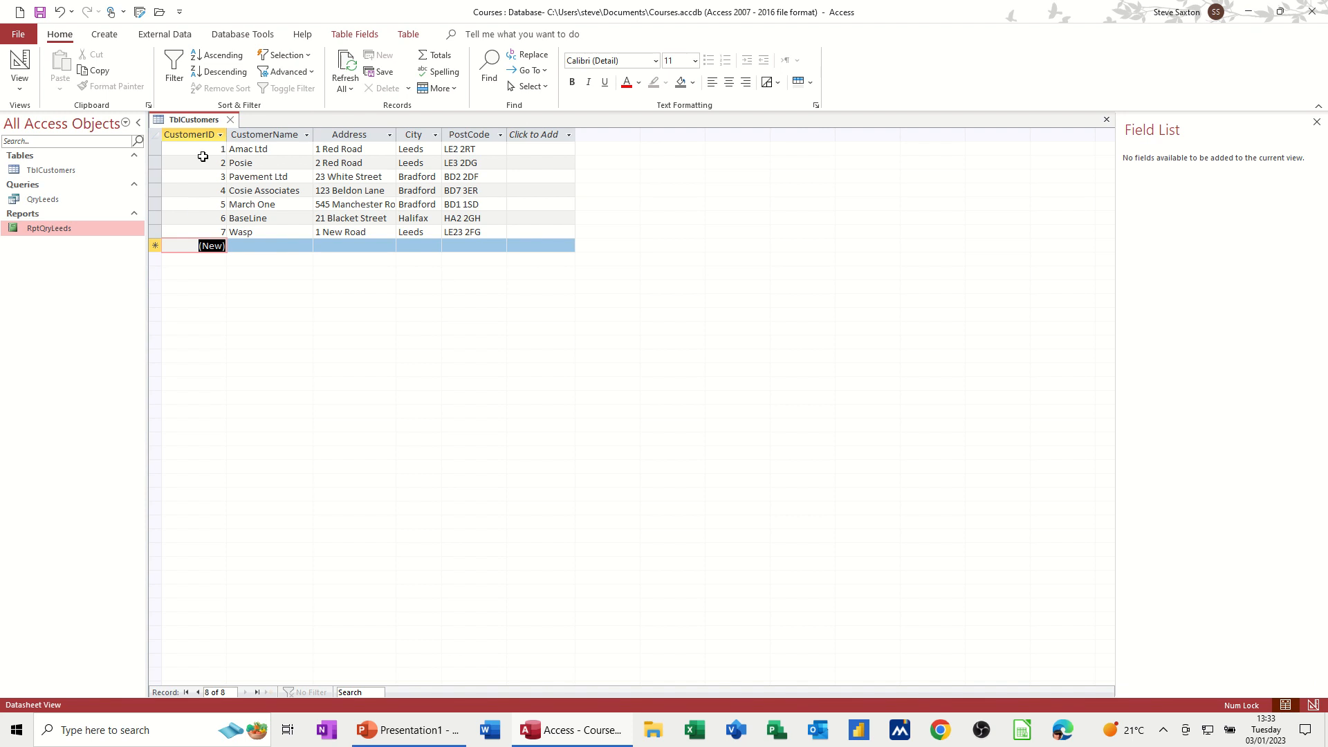
# Step: Close TblCustomers without saving its design changes, then reopen and close it again
pyautogui.click(59, 173)
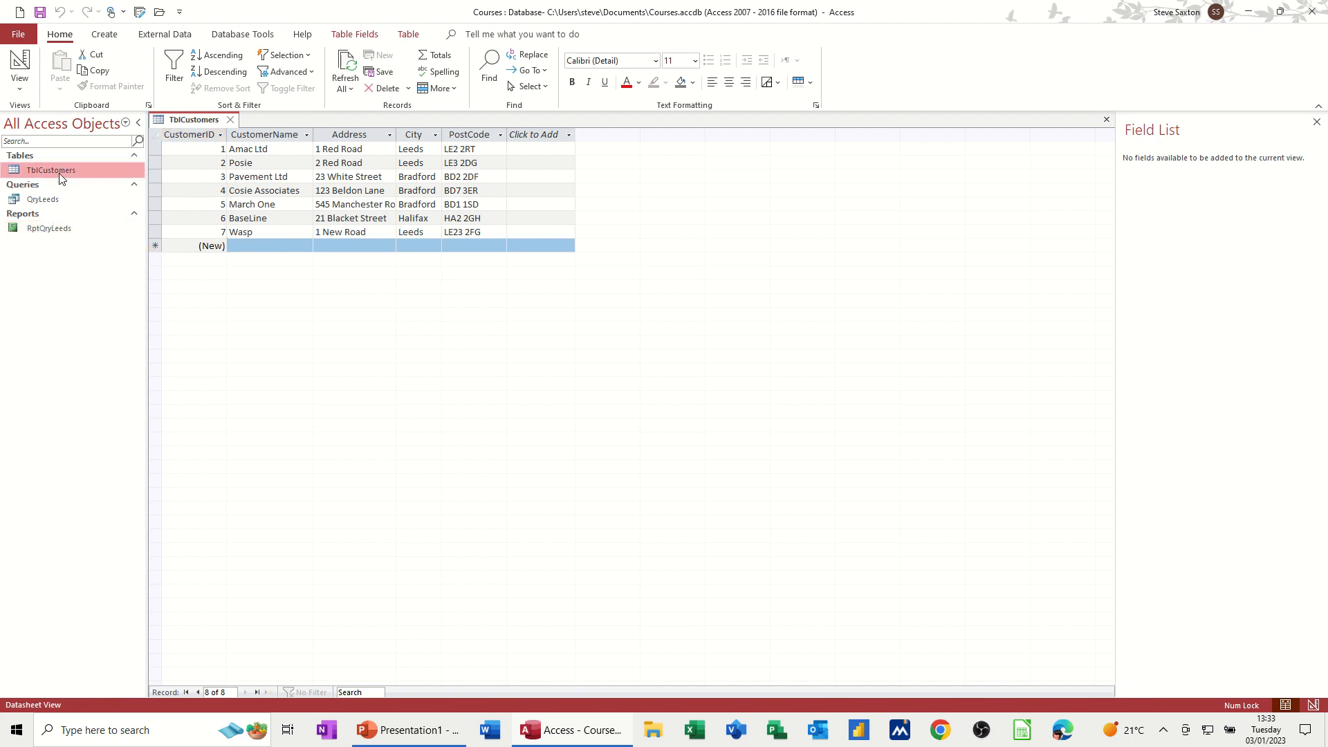
pyautogui.click(231, 120)
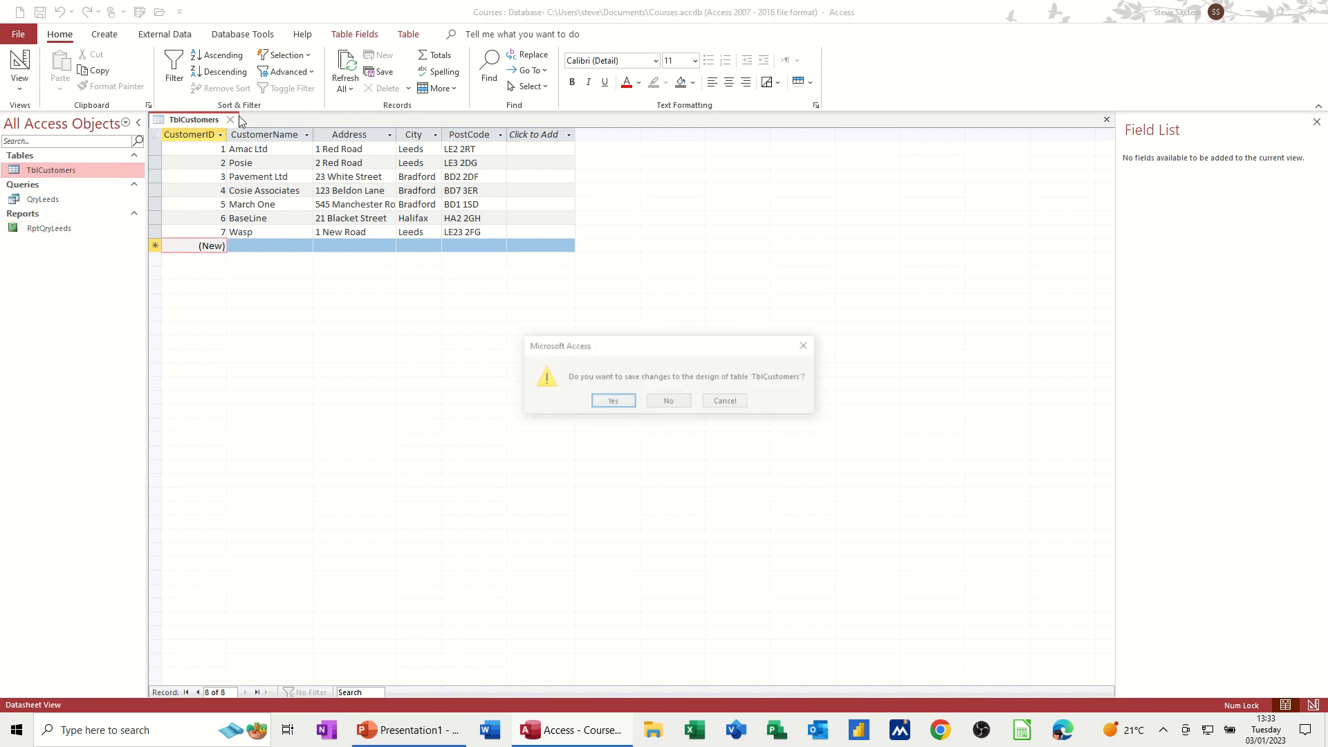
pyautogui.click(672, 406)
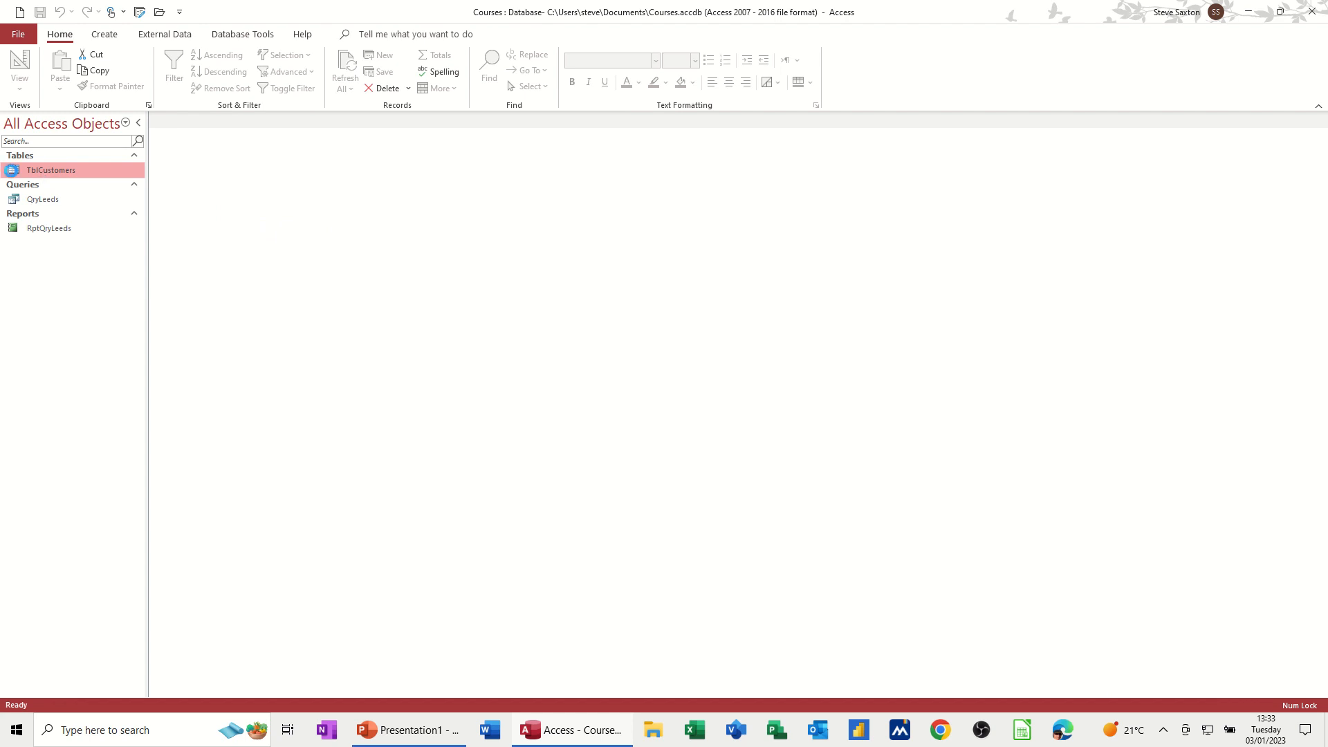
pyautogui.doubleClick(12, 172)
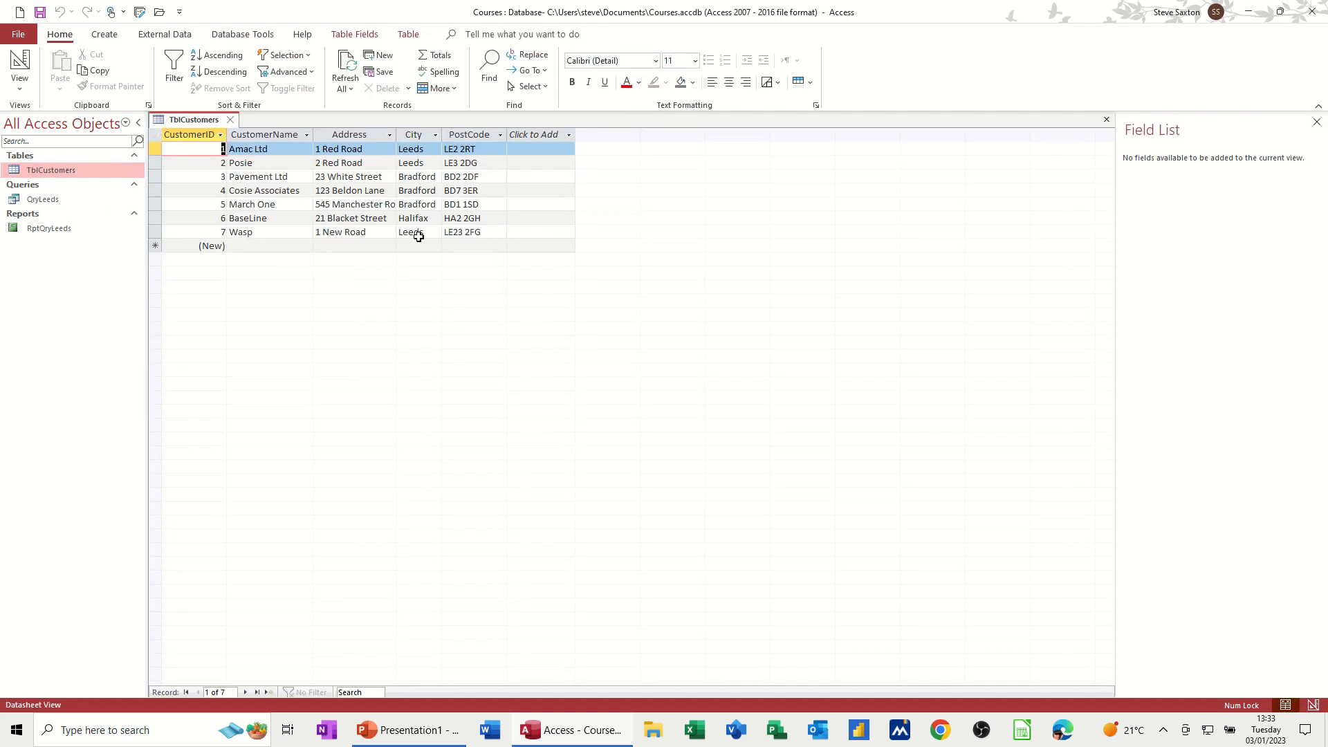
pyautogui.click(233, 122)
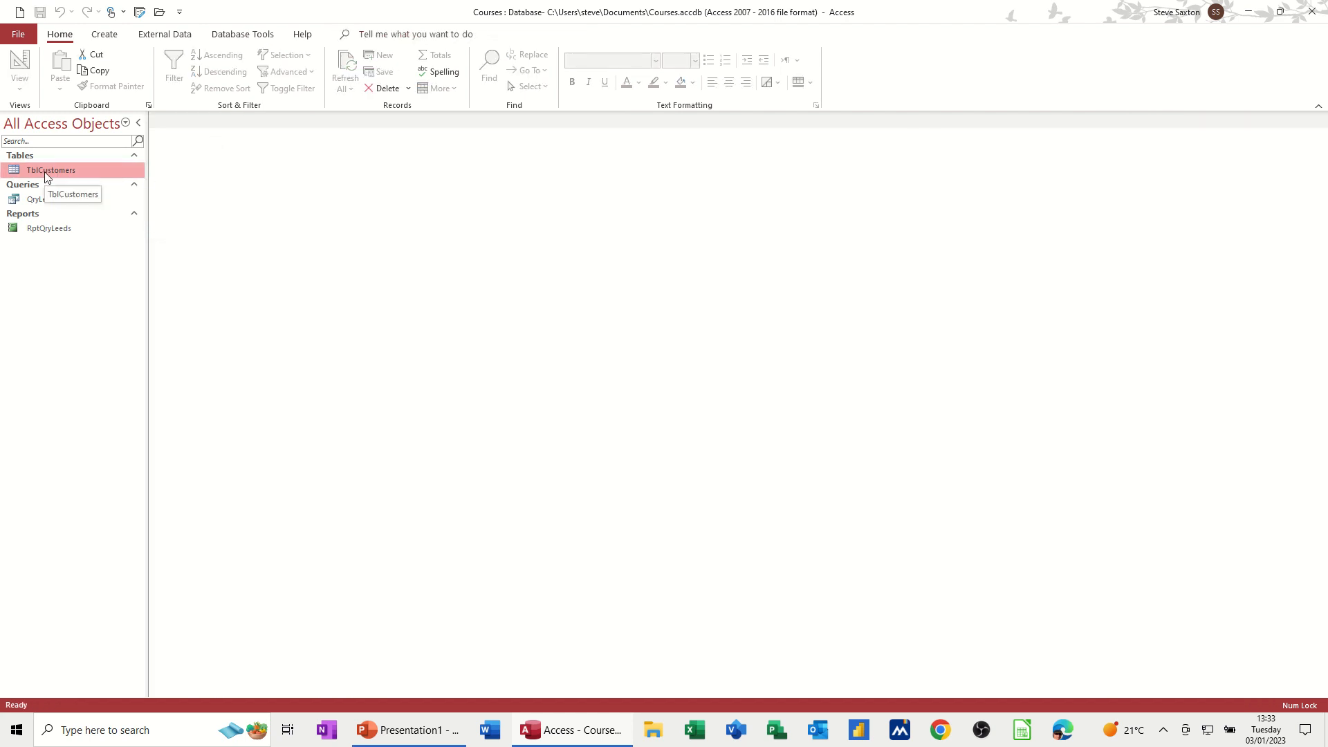
# Step: Start the Report Wizard on TblCustomers, add all fields and group the report by City
pyautogui.click(109, 38)
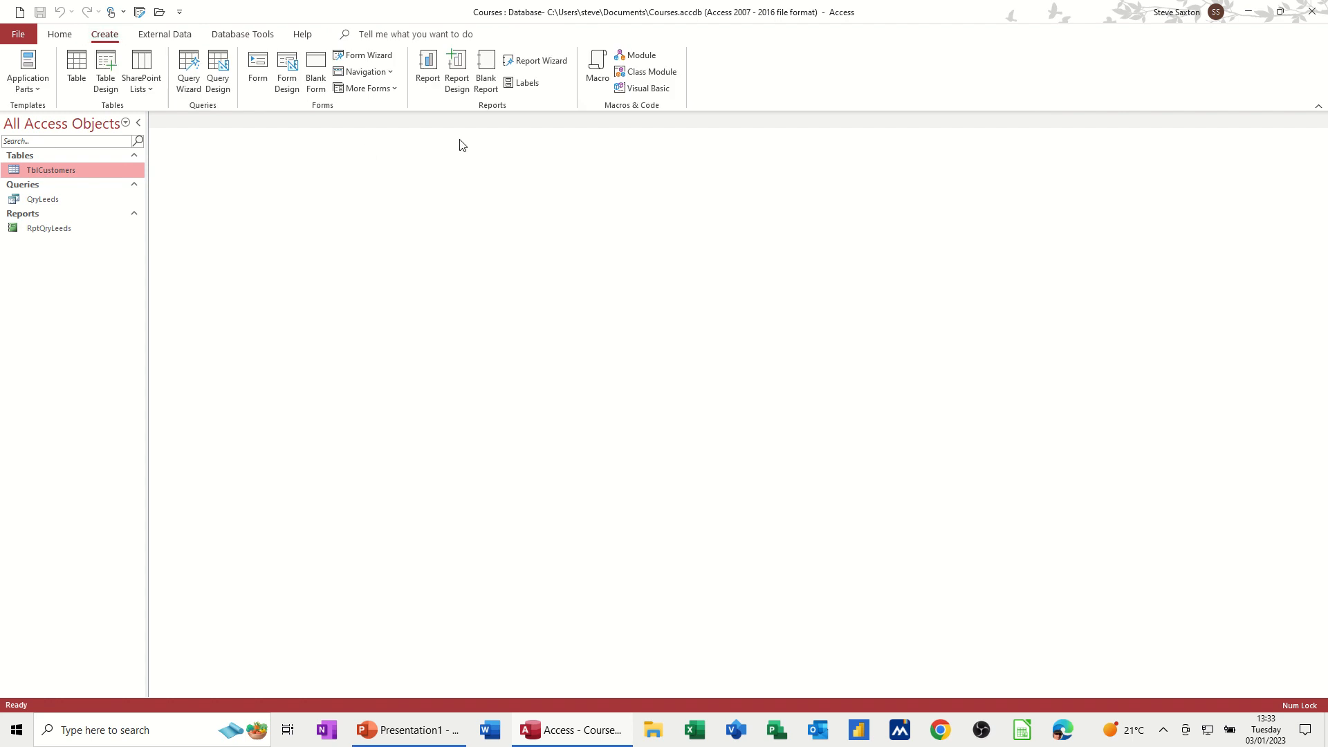
pyautogui.click(543, 61)
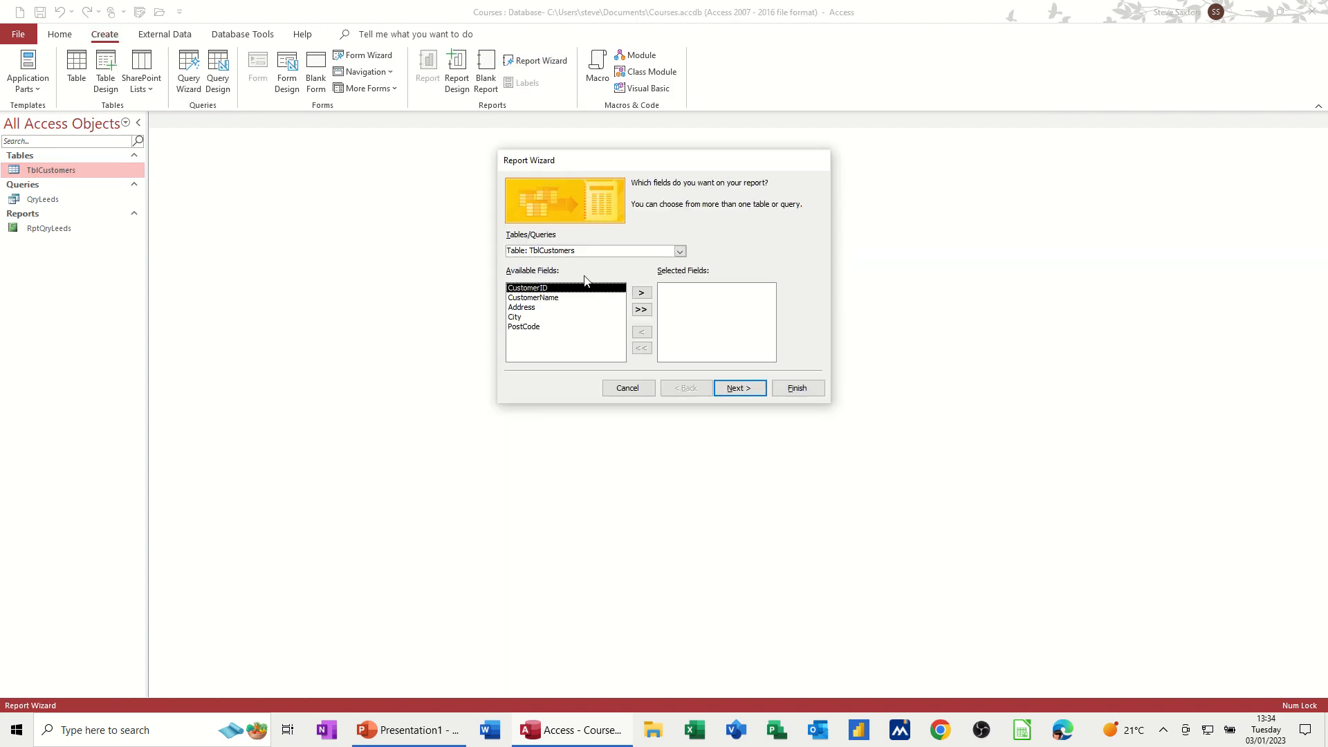
pyautogui.click(641, 309)
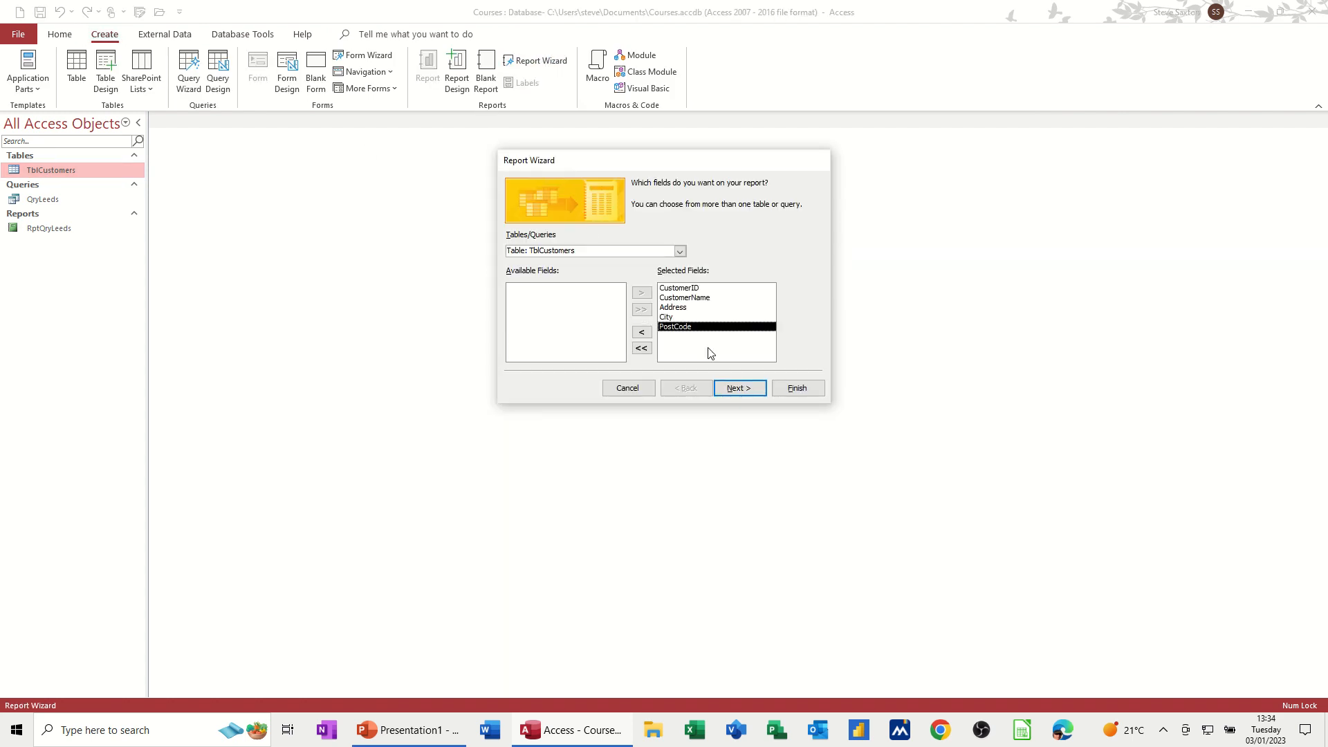
pyautogui.click(739, 389)
pyautogui.click(524, 261)
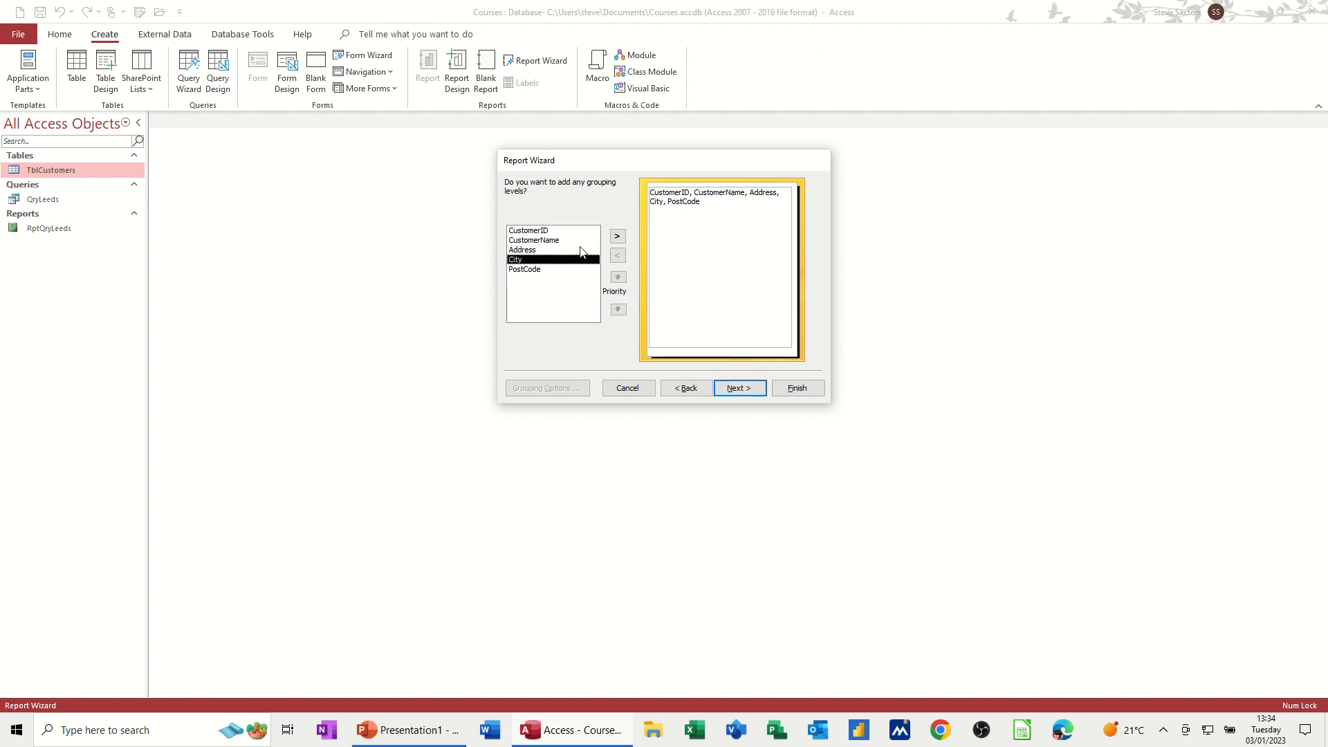
pyautogui.click(617, 237)
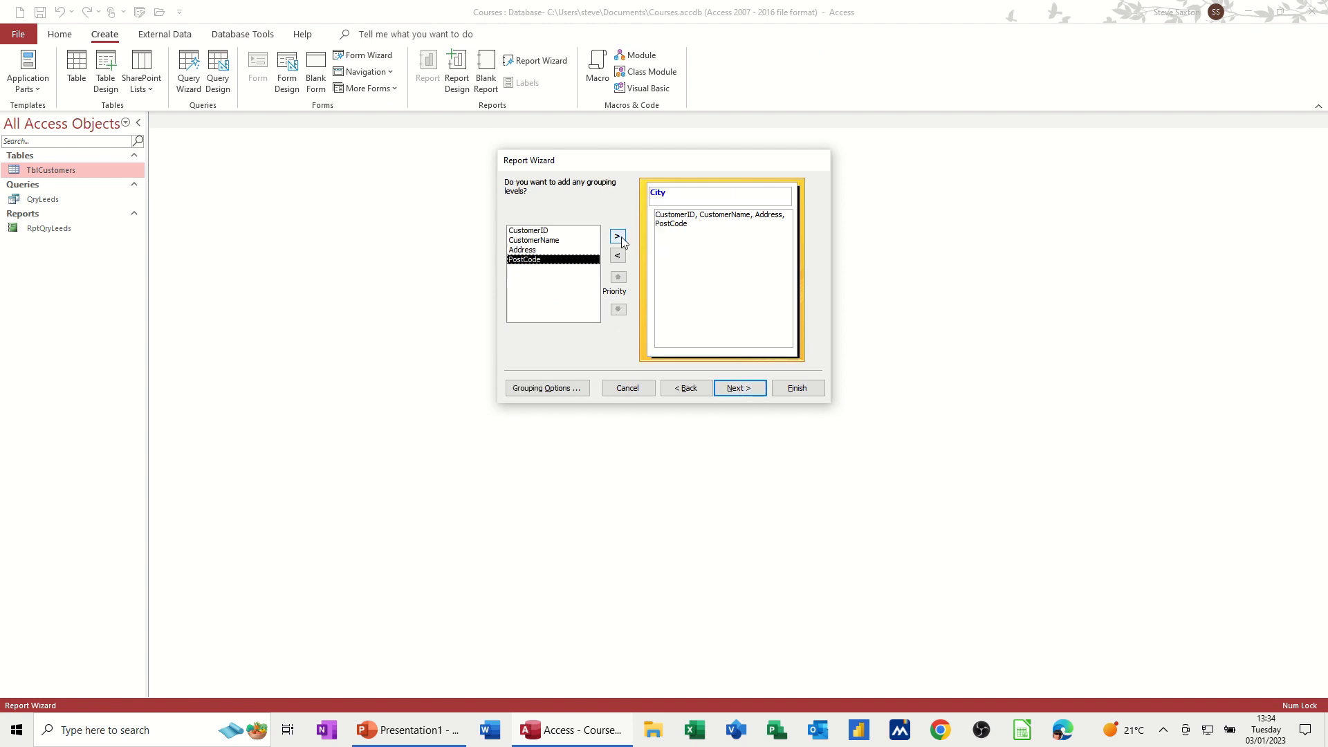
pyautogui.click(750, 388)
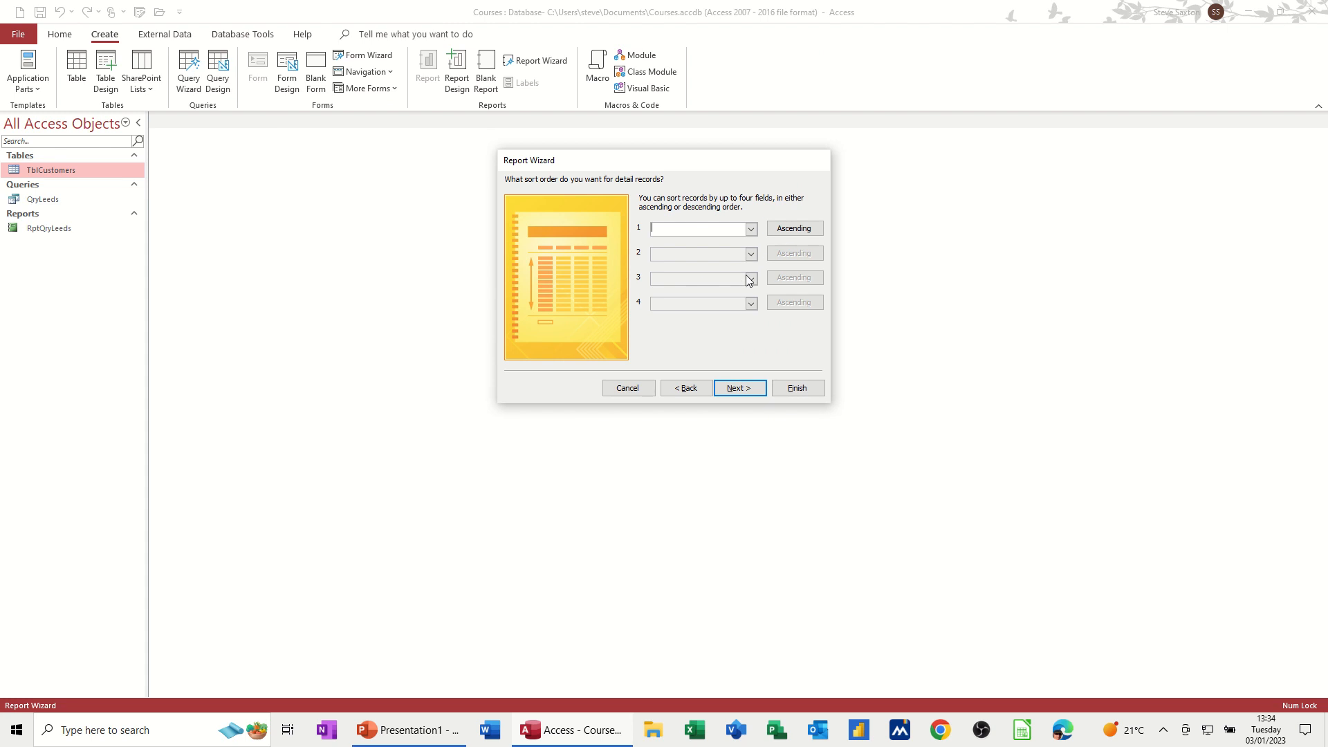
# Step: Choose landscape orientation, title the report RptTblCustomers, finish the wizard and close the preview
pyautogui.click(737, 388)
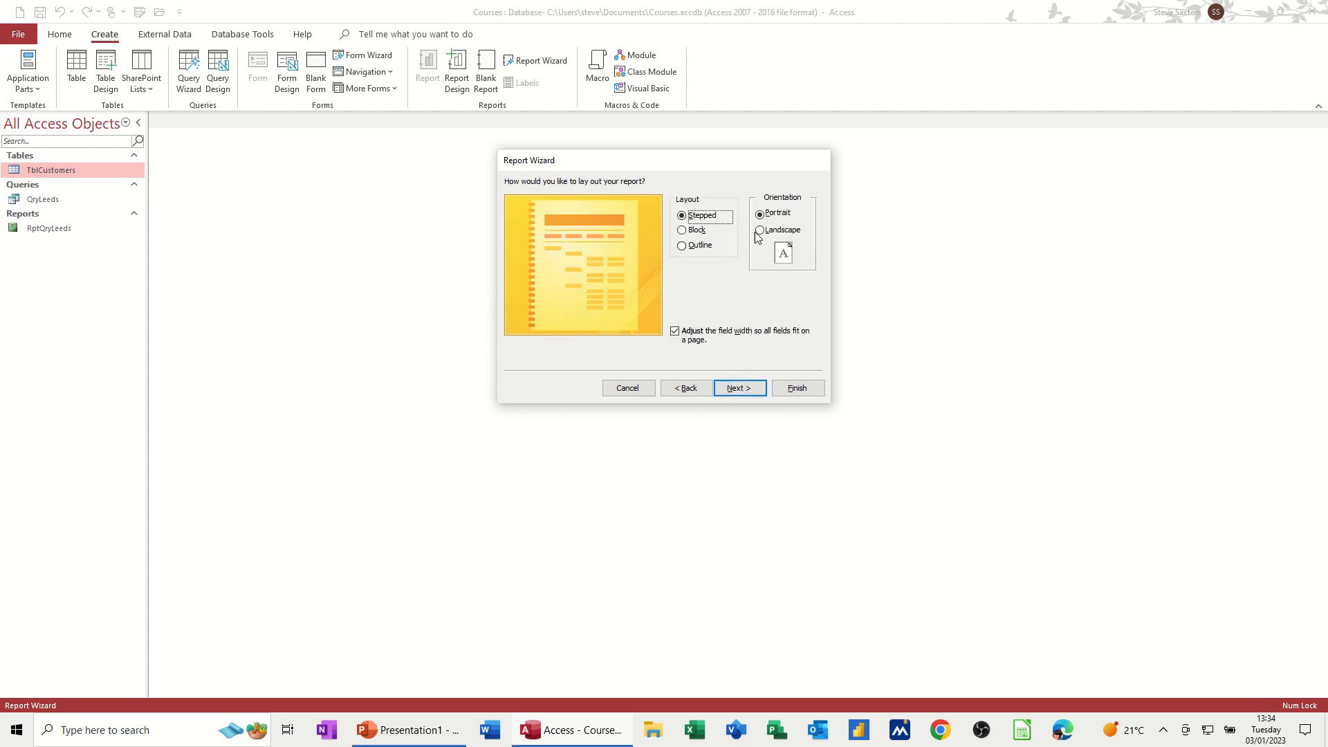
pyautogui.click(759, 230)
pyautogui.click(739, 389)
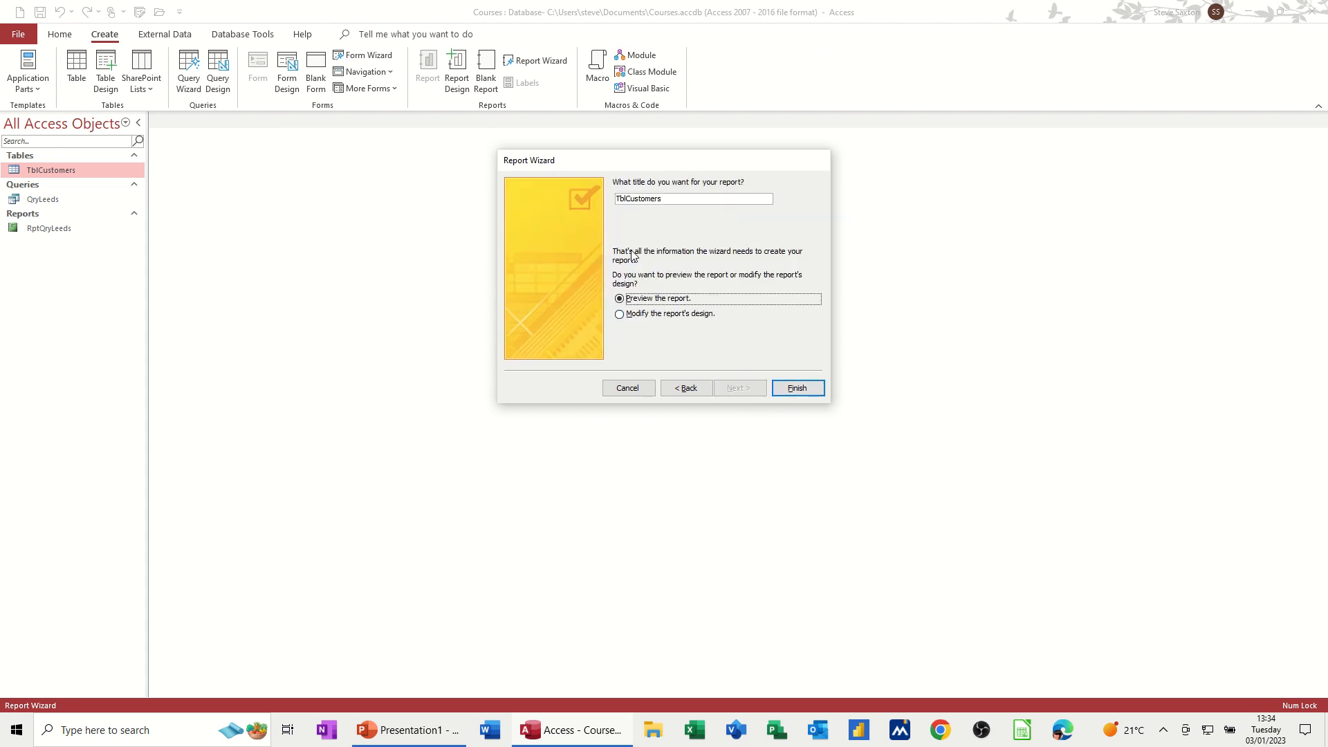
pyautogui.click(619, 202)
pyautogui.write('Rpt')
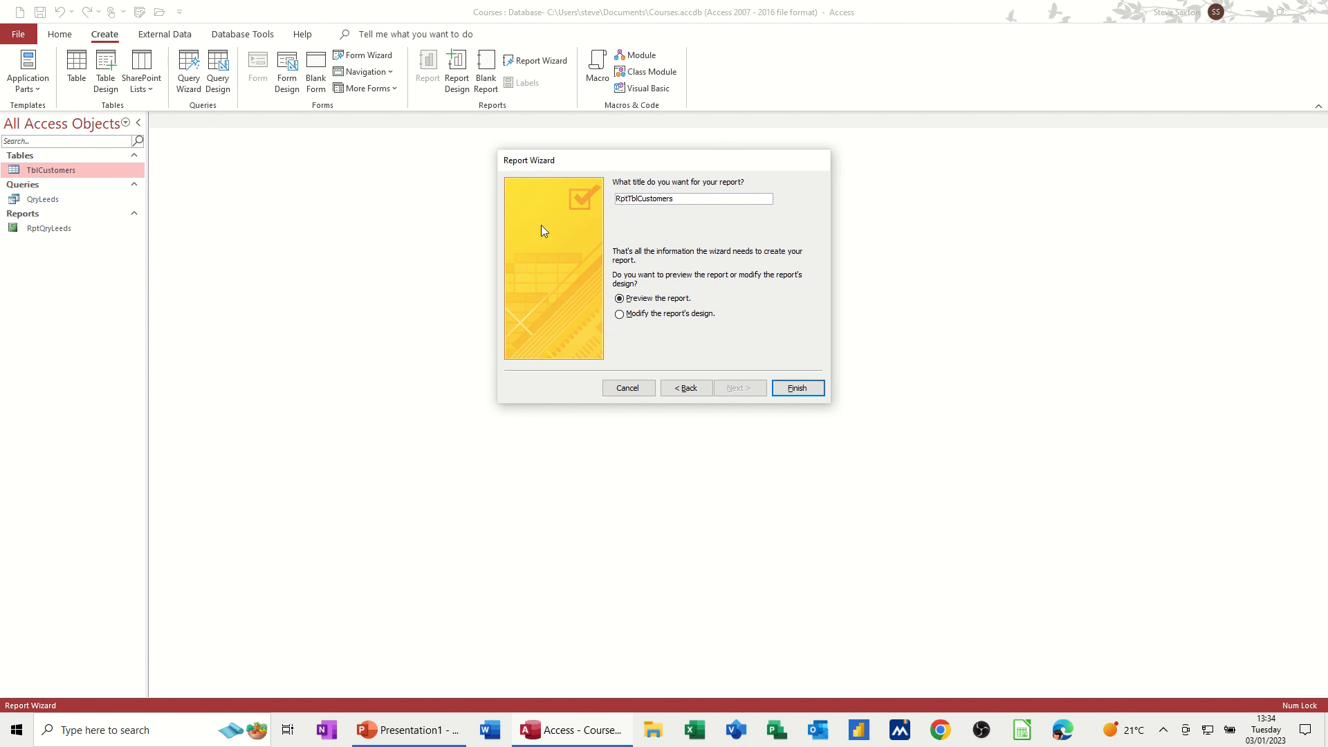
pyautogui.click(798, 389)
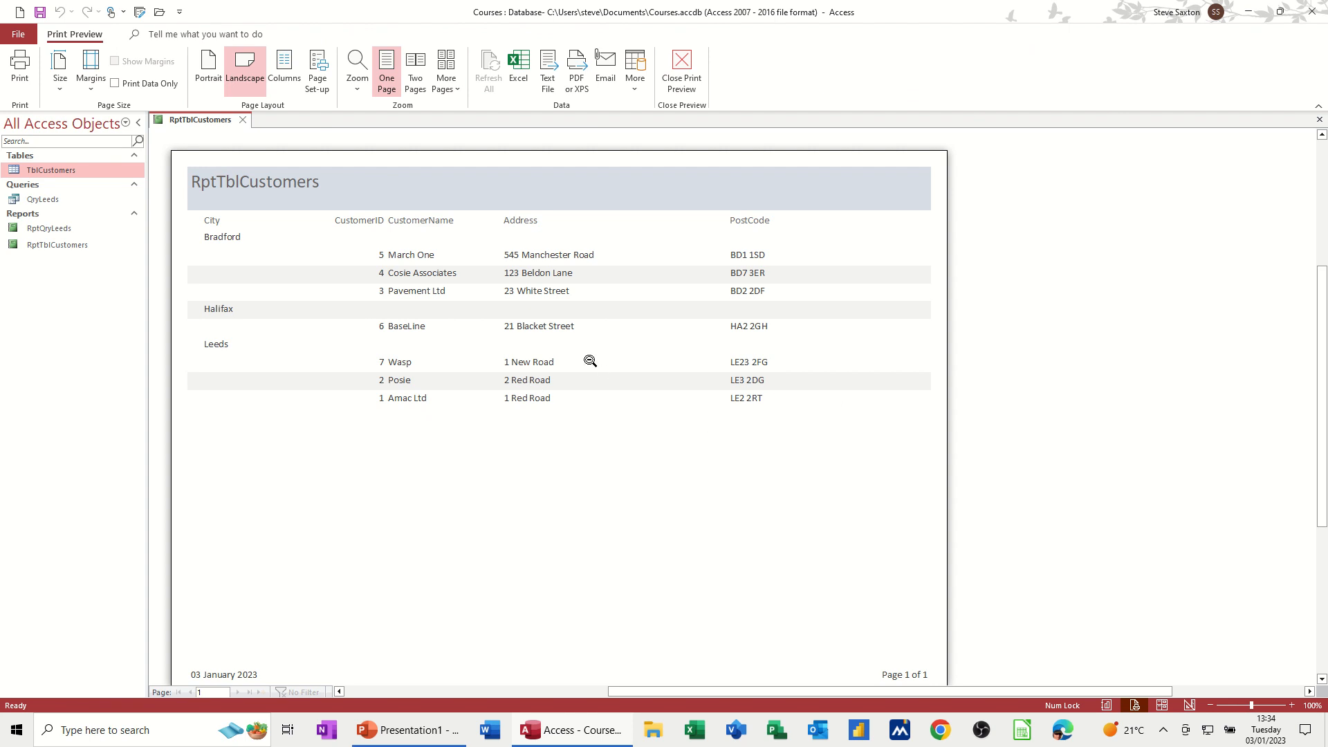
pyautogui.click(243, 121)
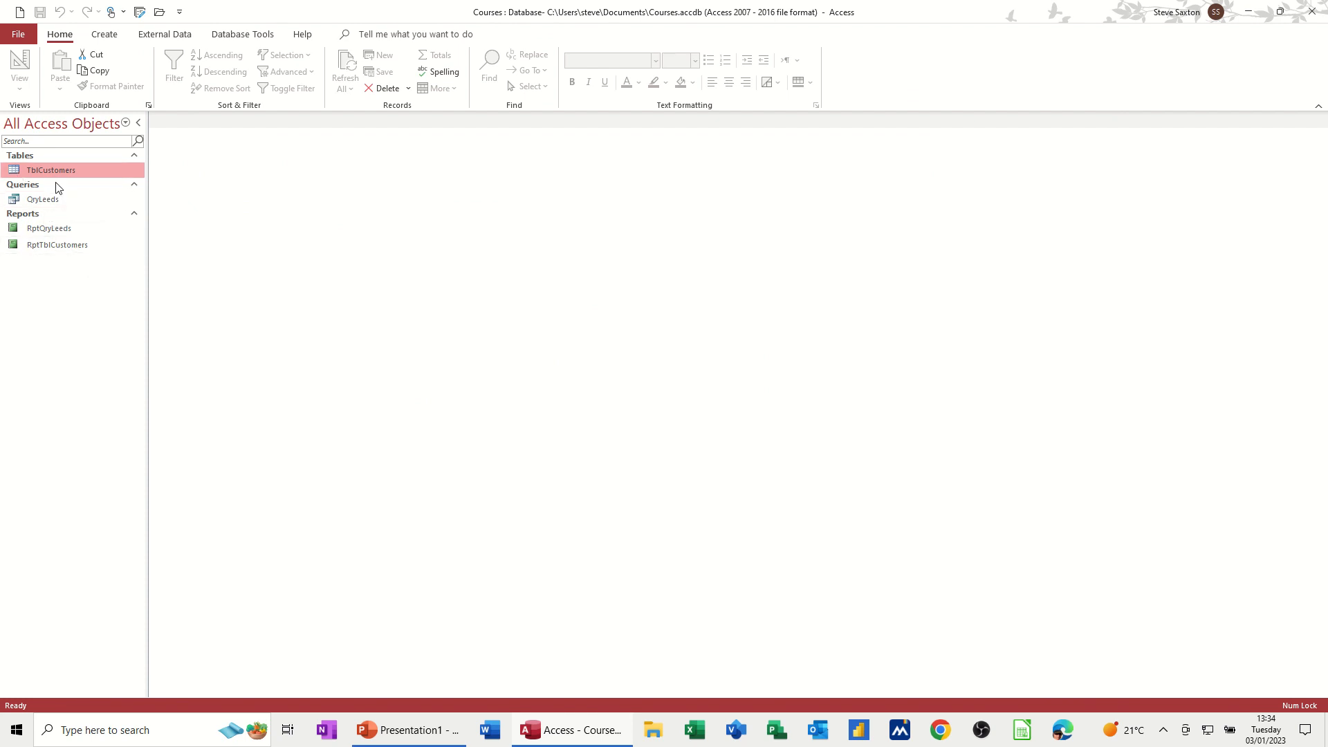
# Step: Create a quick form from the TblCustomers table
pyautogui.click(22, 156)
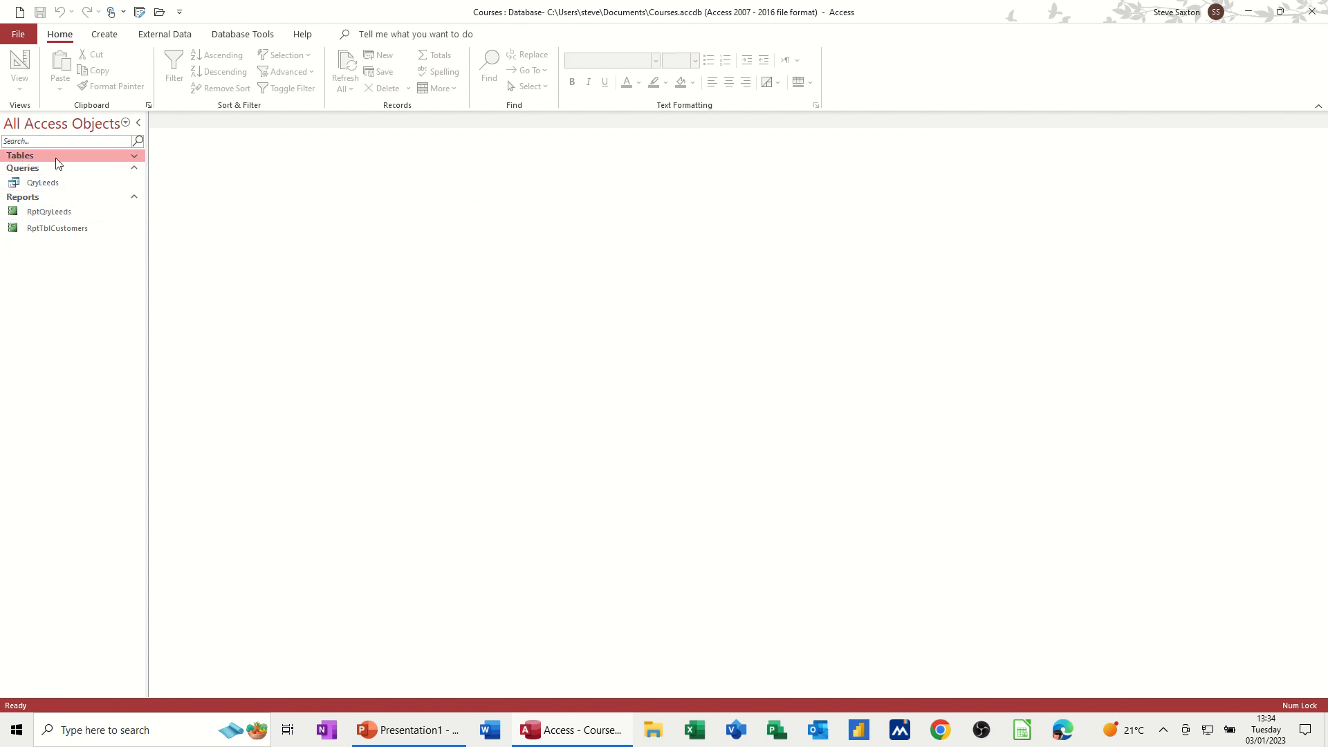
pyautogui.click(135, 155)
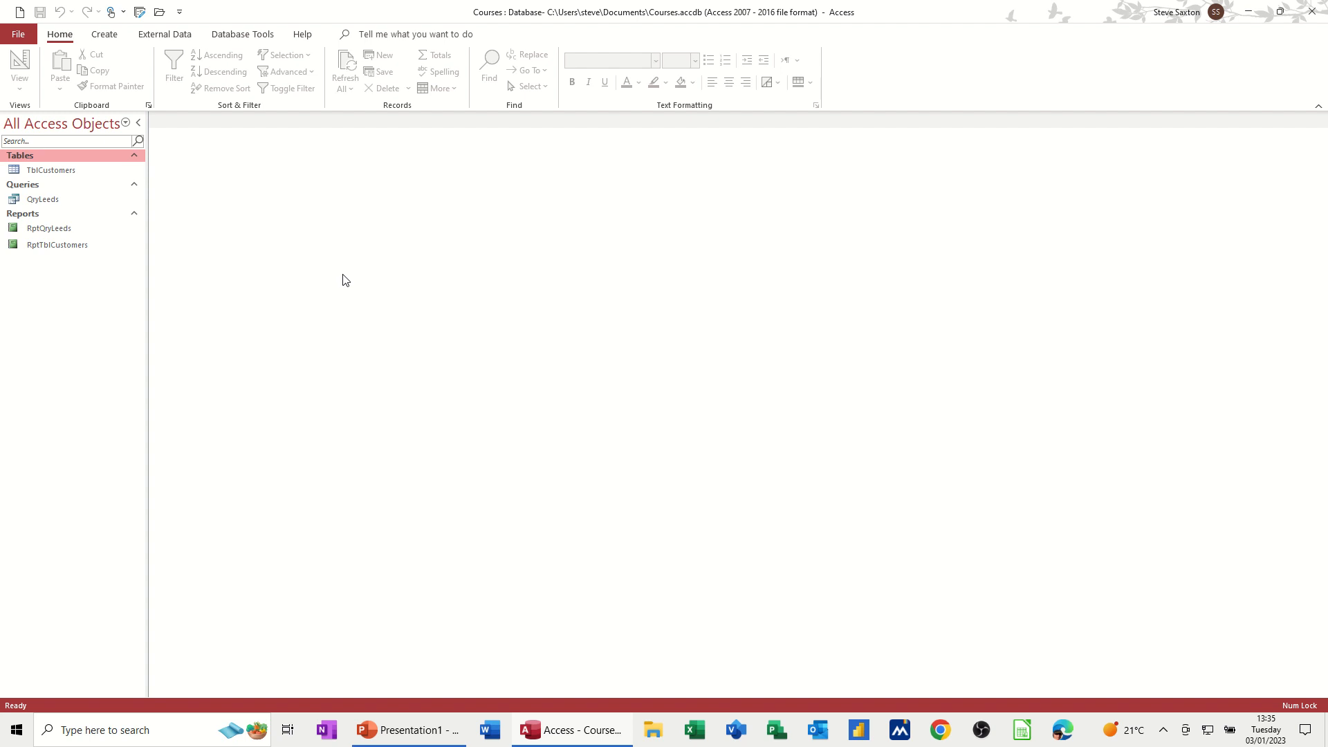
pyautogui.click(59, 173)
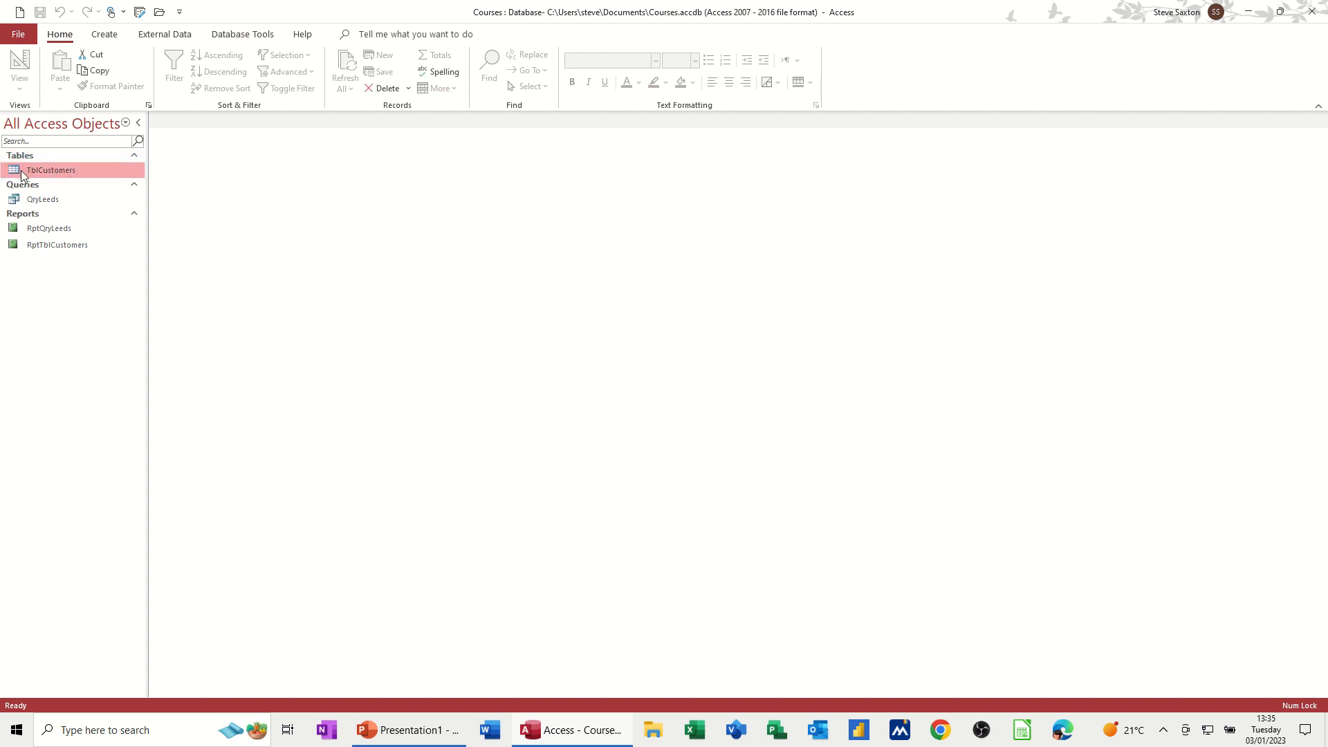
pyautogui.click(104, 33)
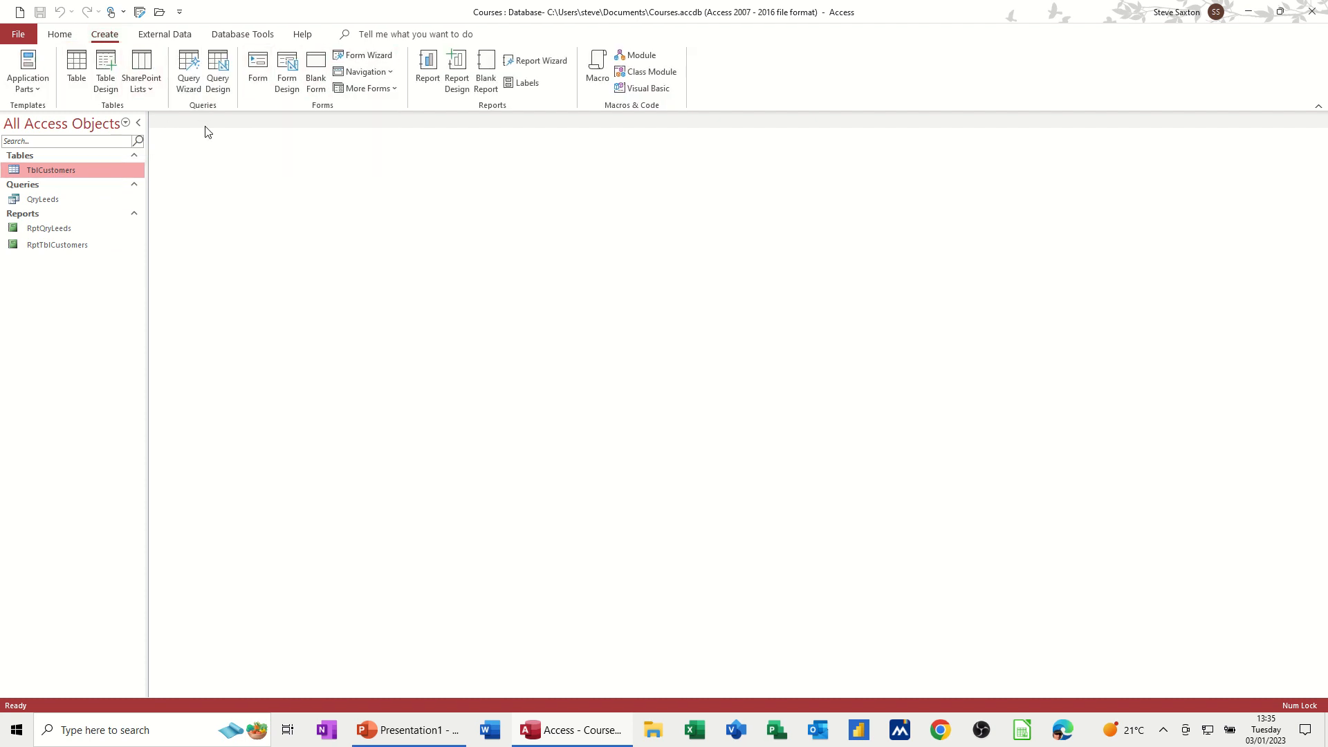
pyautogui.click(263, 65)
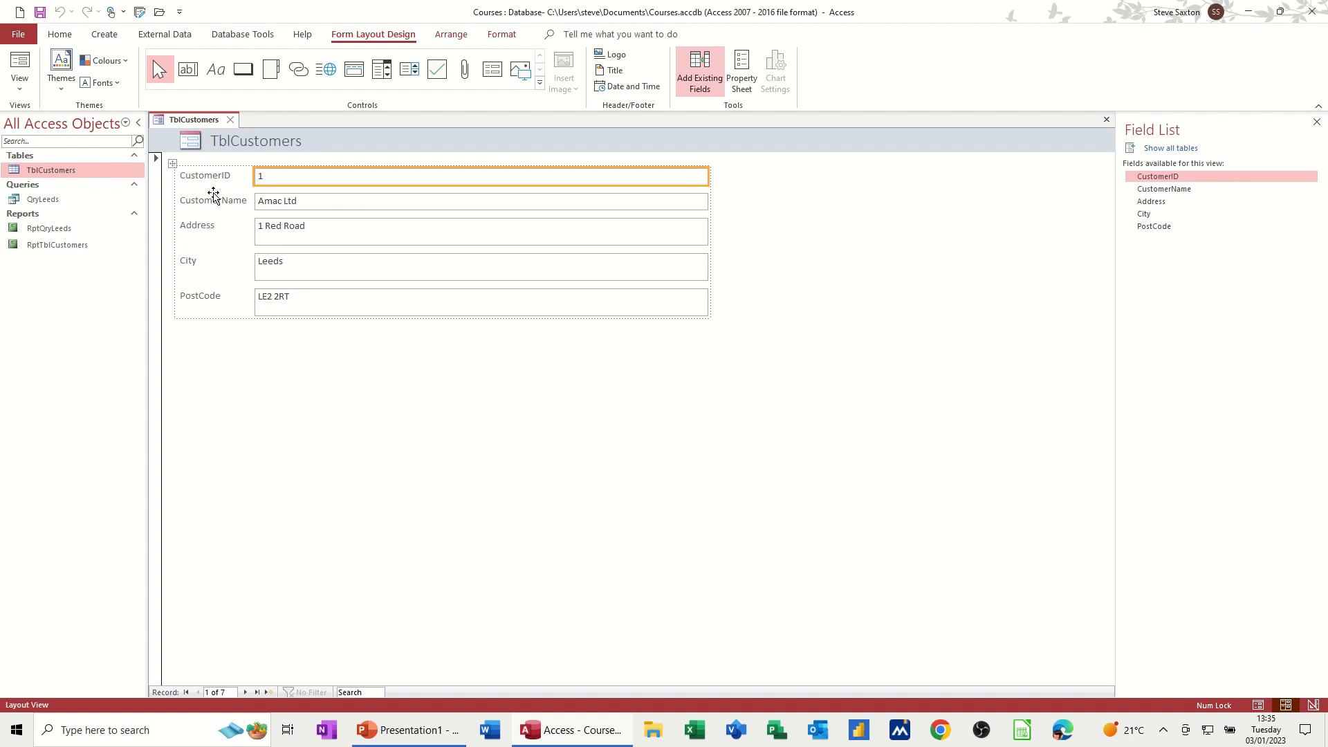
# Step: Switch the new form to Design View and narrow the CustomerID text box
pyautogui.click(24, 87)
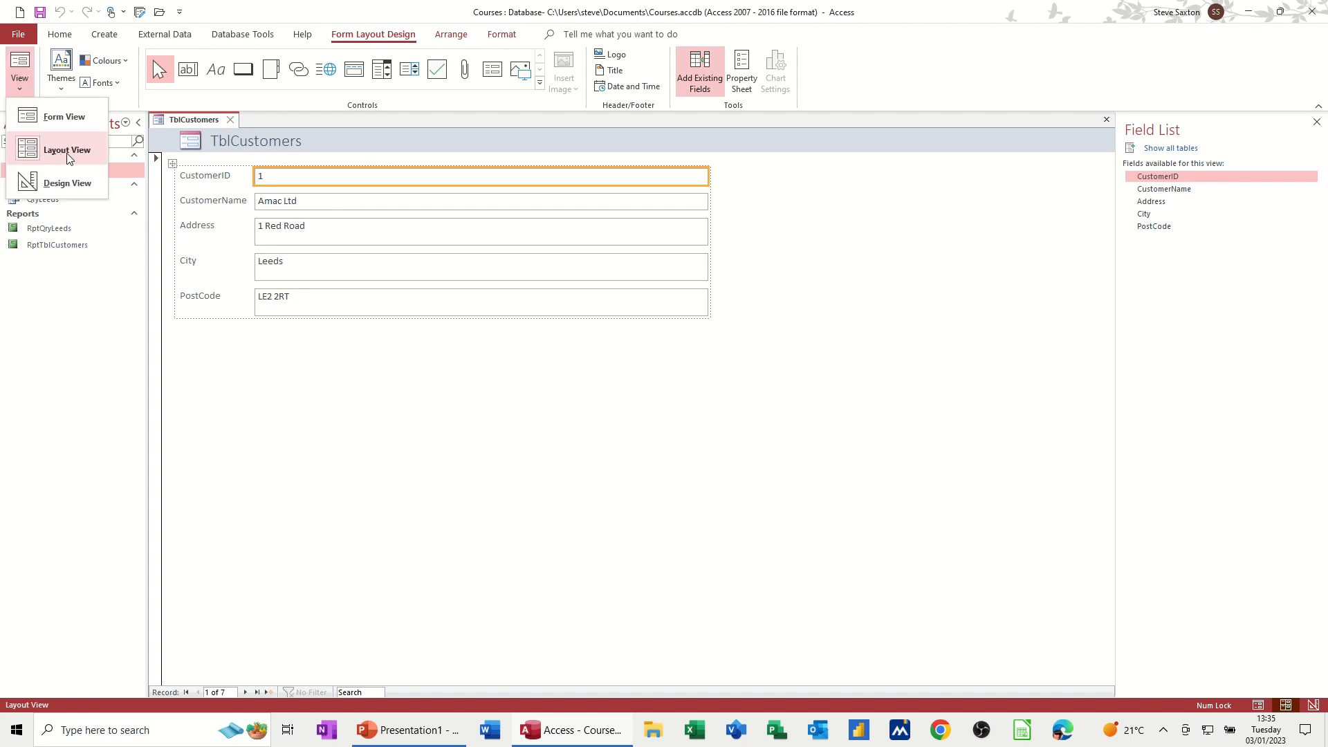
pyautogui.click(61, 119)
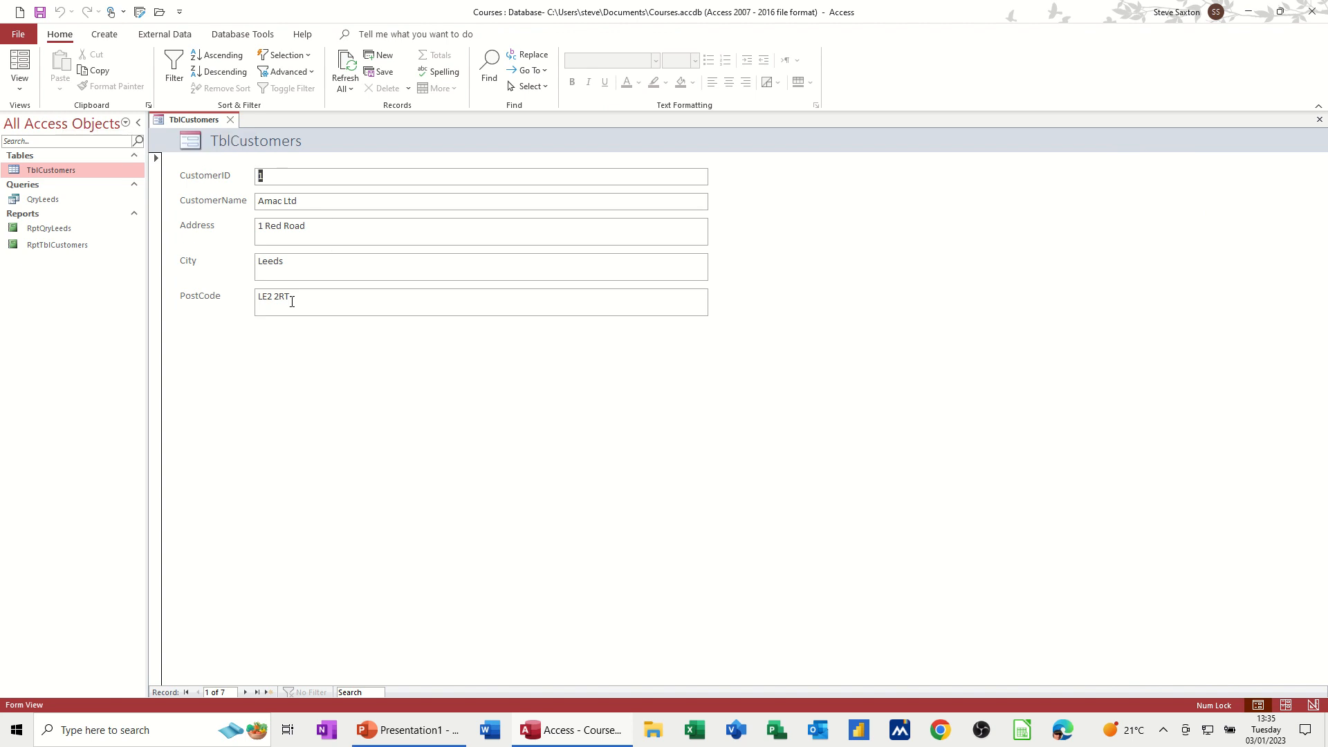
pyautogui.click(20, 81)
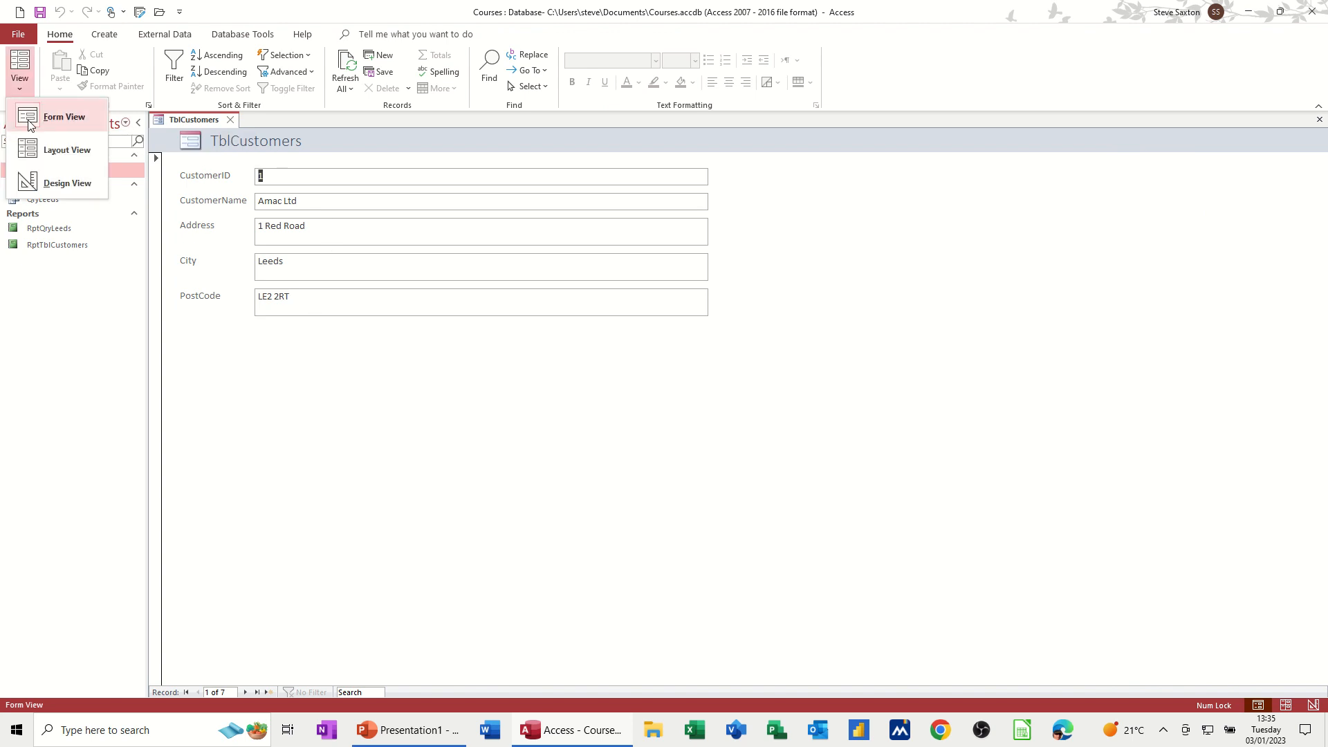
pyautogui.click(60, 187)
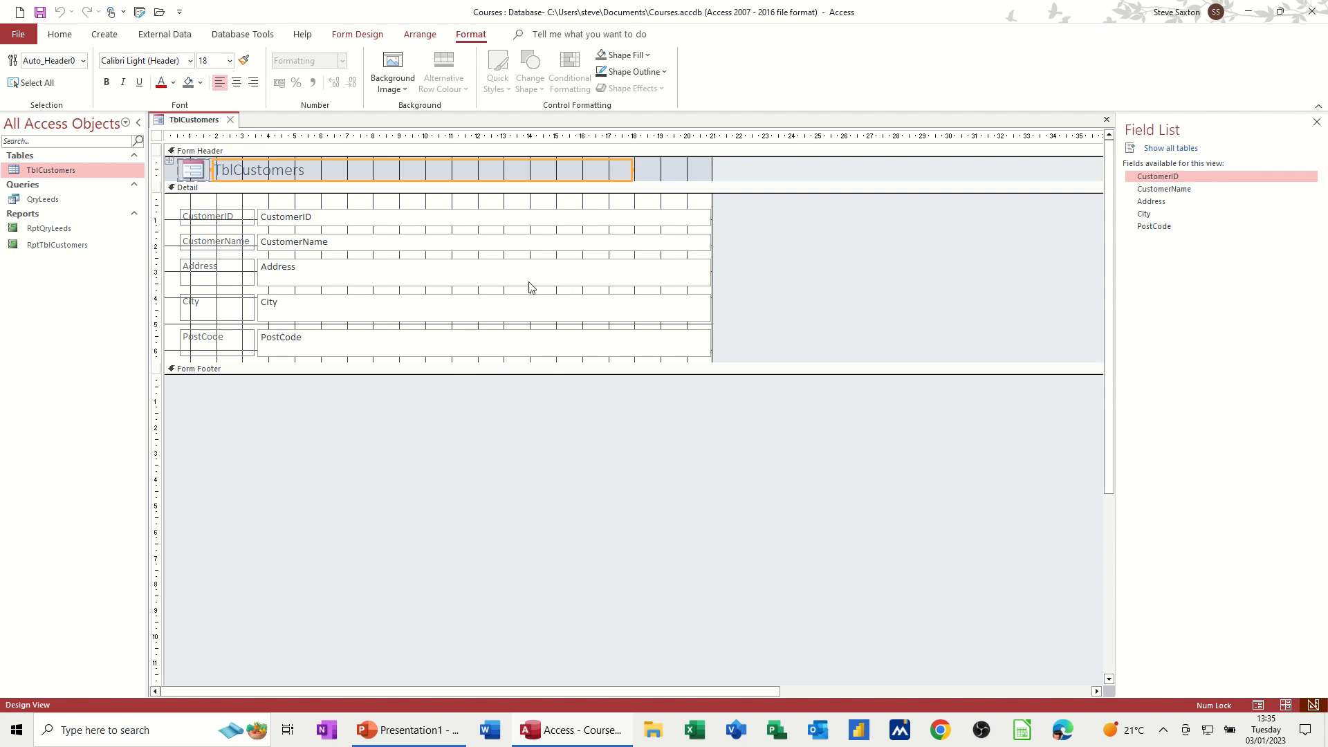
pyautogui.click(581, 220)
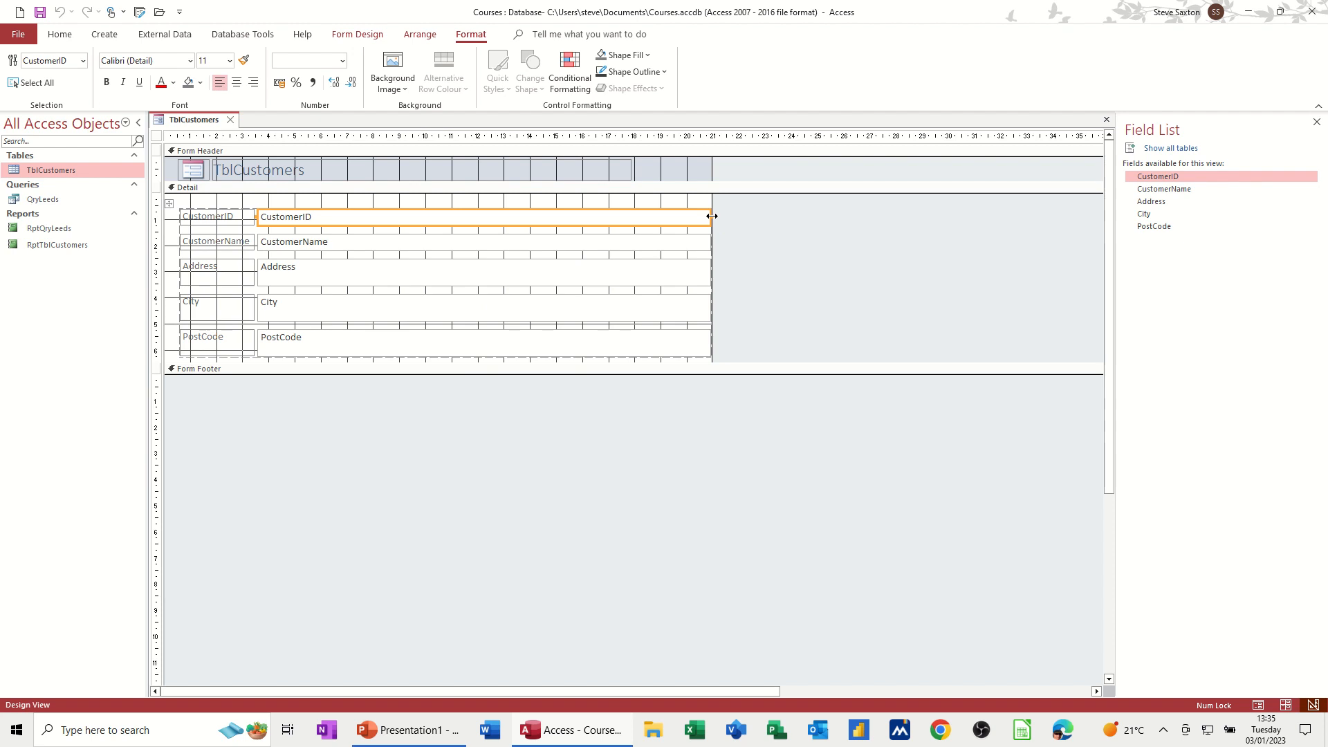
pyautogui.moveTo(712, 216); pyautogui.dragTo(646, 216)
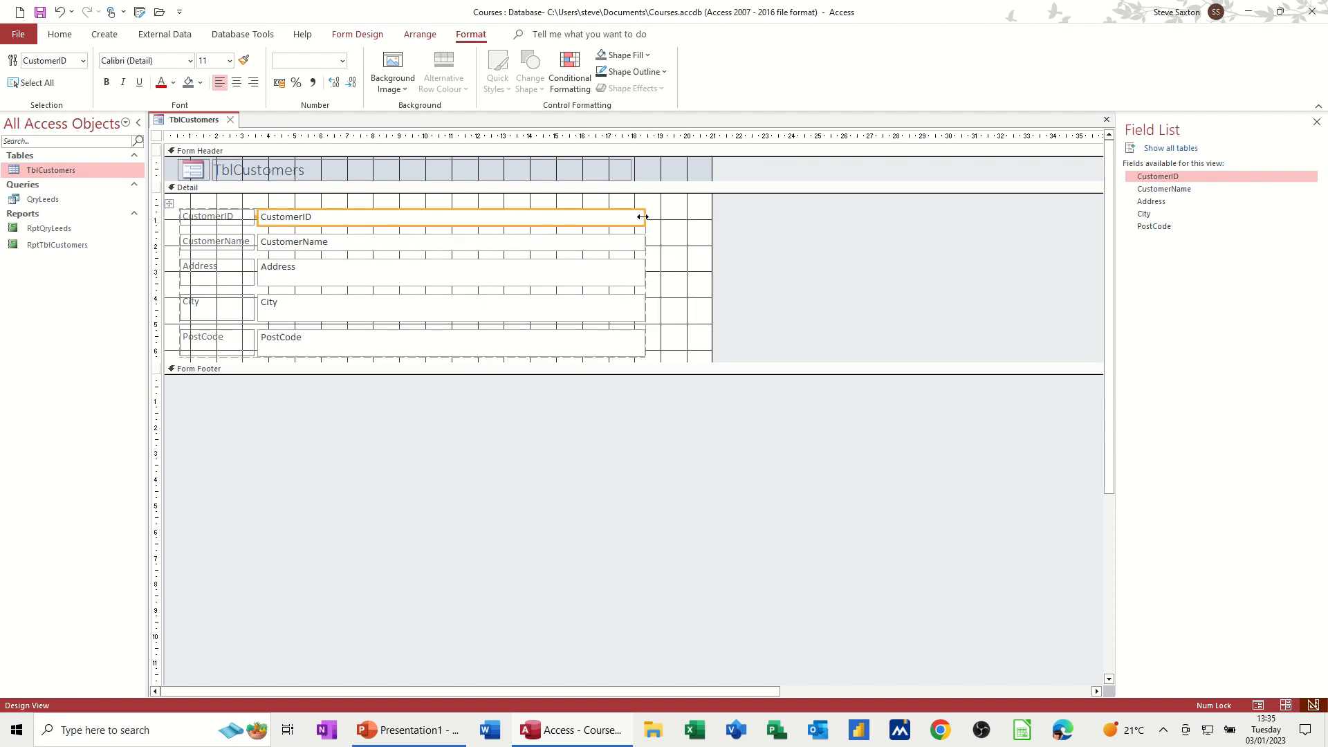
pyautogui.moveTo(643, 216); pyautogui.dragTo(585, 217)
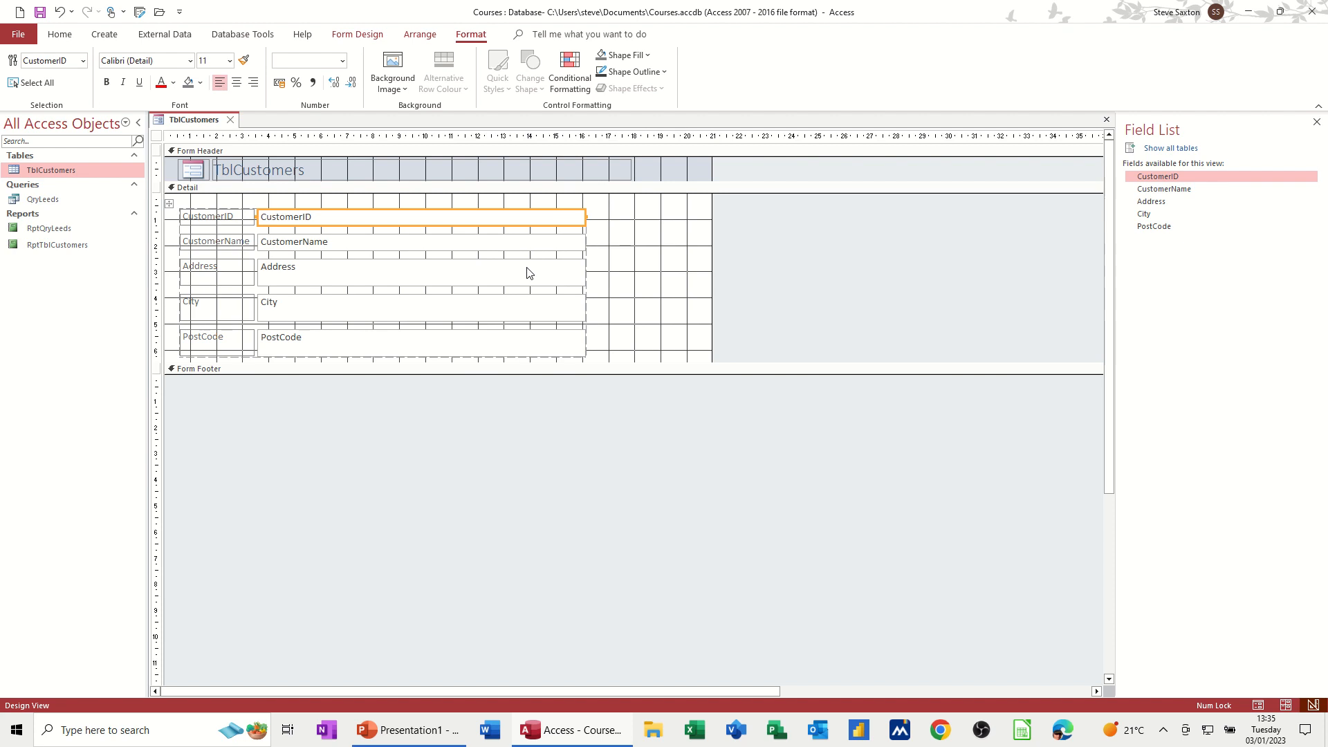
# Step: Try to remove the control layout from the selected CustomerID control
pyautogui.click(377, 38)
pyautogui.click(420, 35)
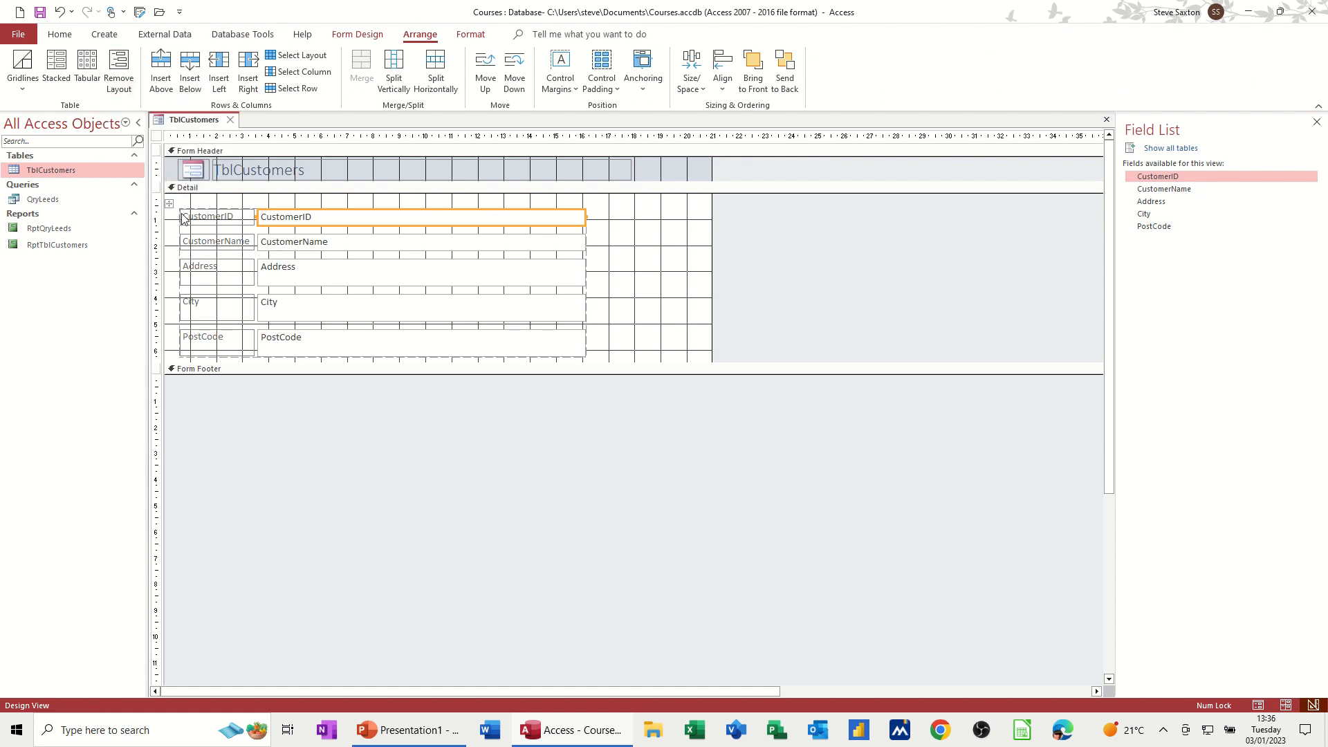
pyautogui.click(119, 69)
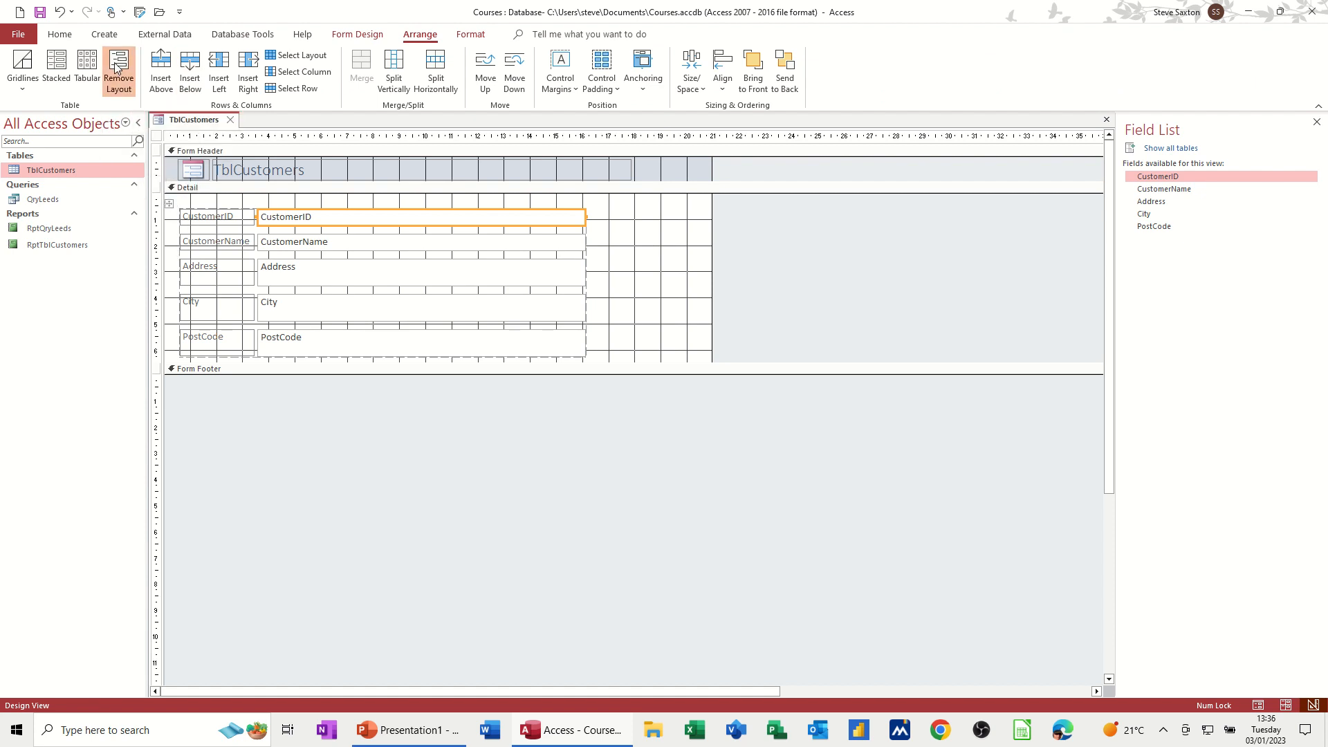
pyautogui.click(631, 230)
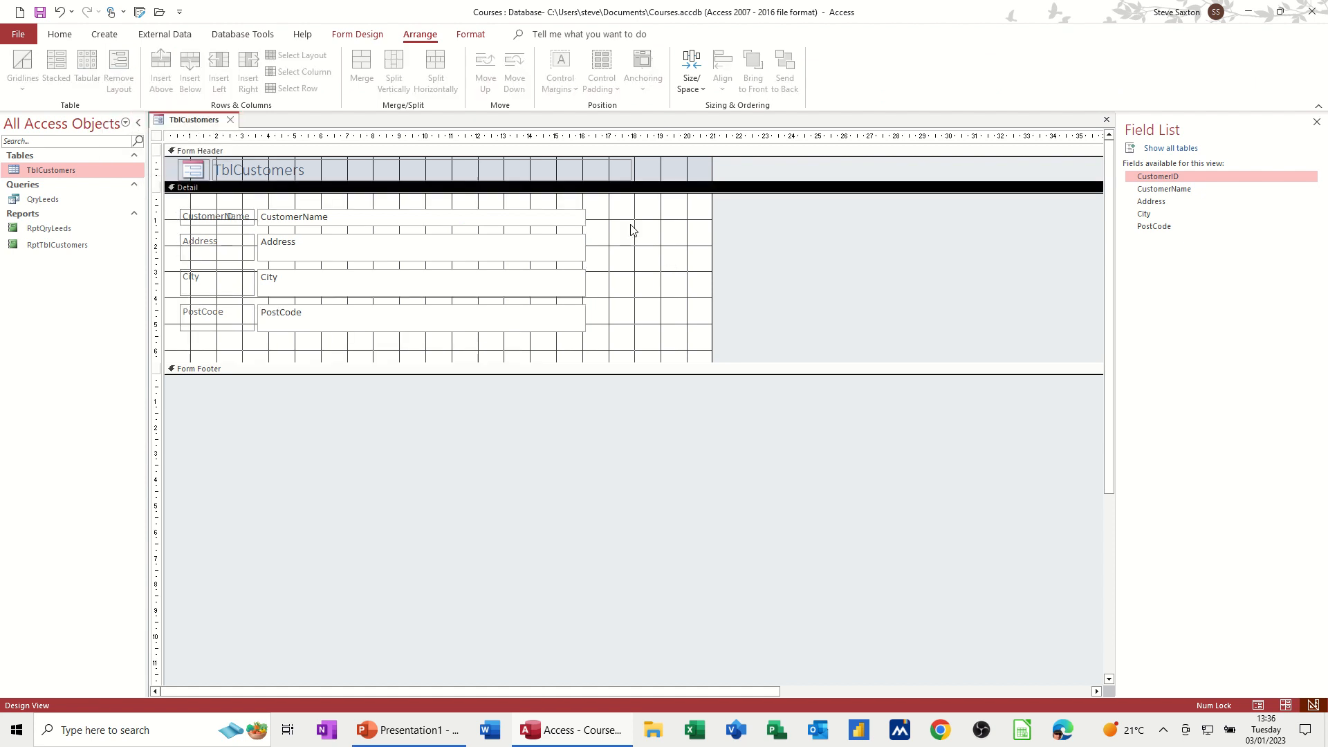
# Step: Narrow the CustomerName, Address, City and PostCode text boxes, then remove the layout from all the form's controls
pyautogui.click(580, 218)
pyautogui.moveTo(586, 216); pyautogui.dragTo(386, 222)
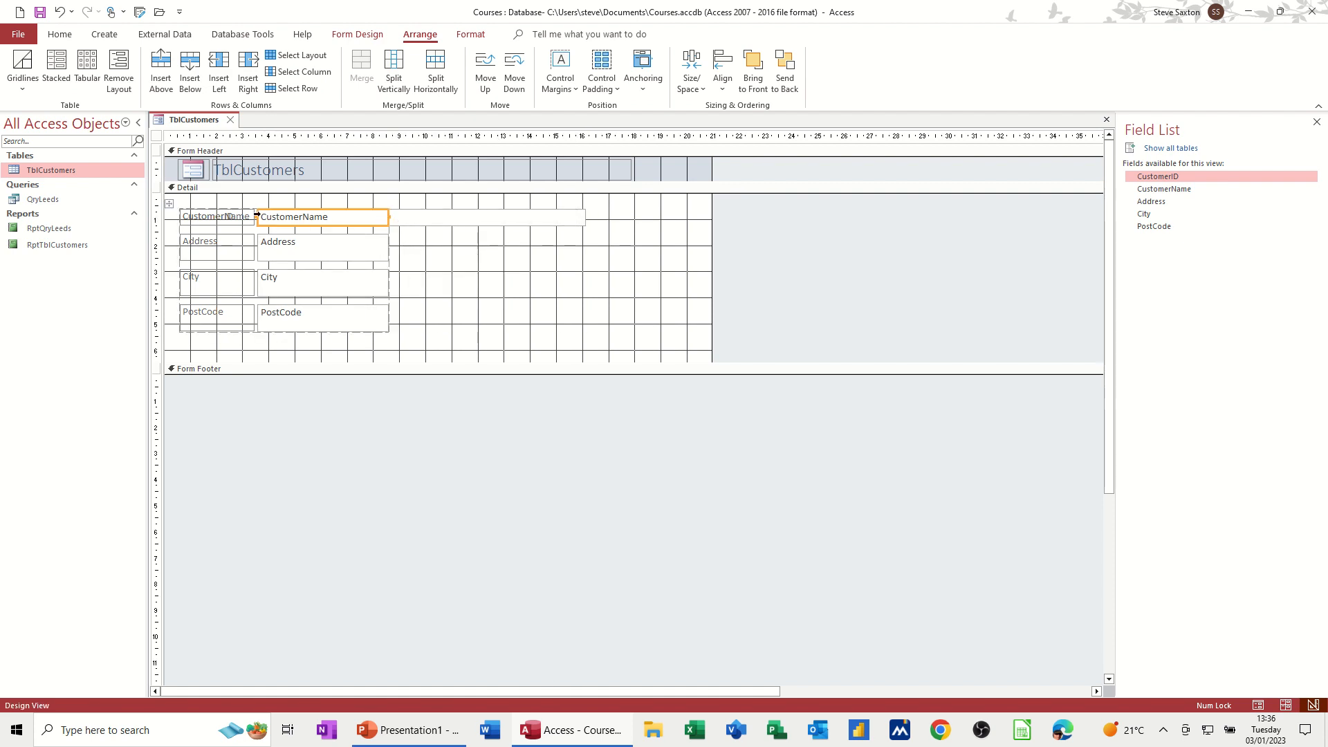
pyautogui.click(169, 203)
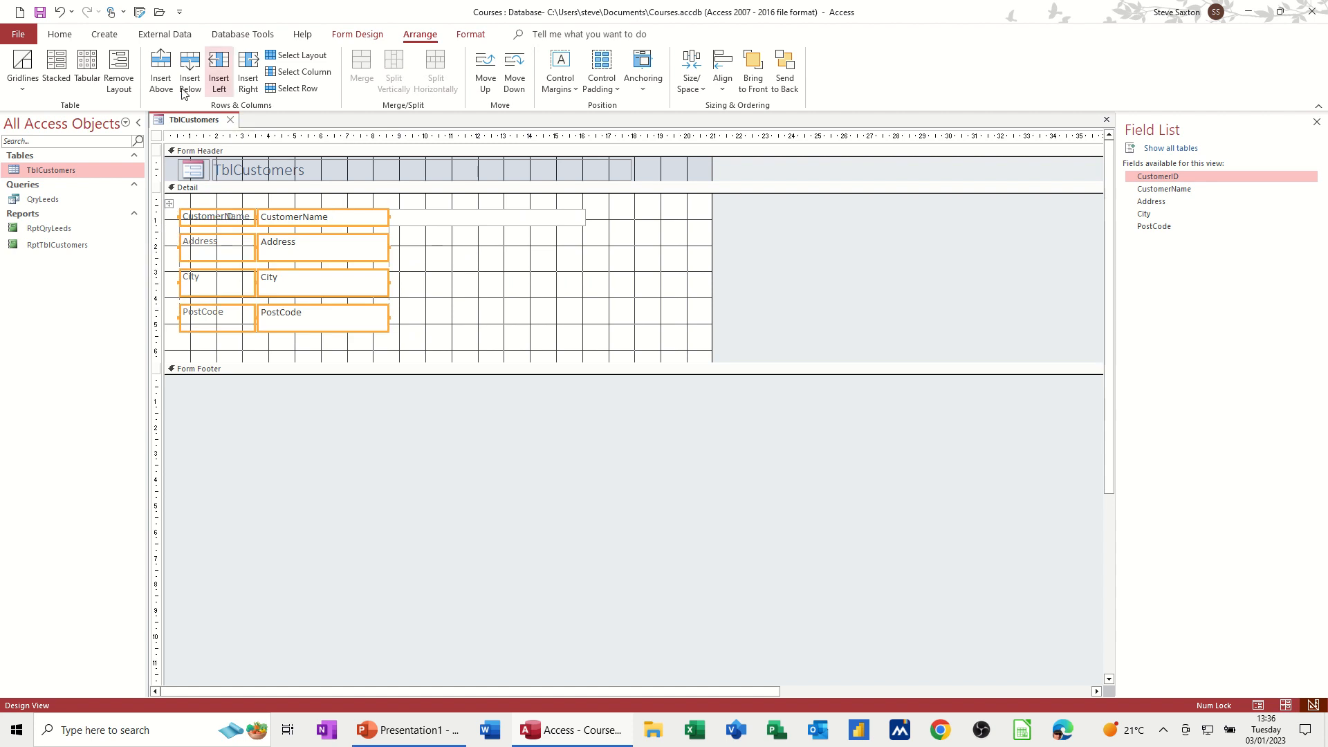
pyautogui.click(118, 69)
pyautogui.click(550, 287)
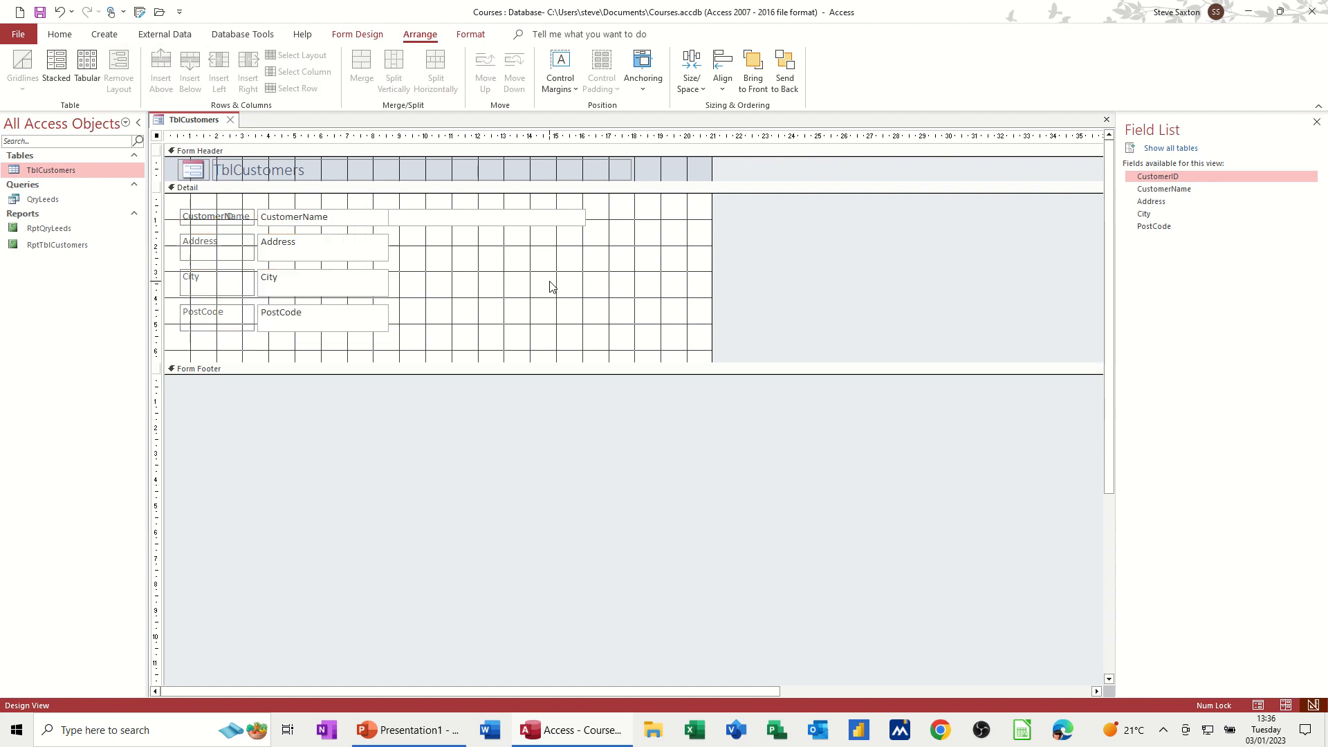
# Step: Shorten the CustomerName text box and widen the Address text box
pyautogui.click(423, 221)
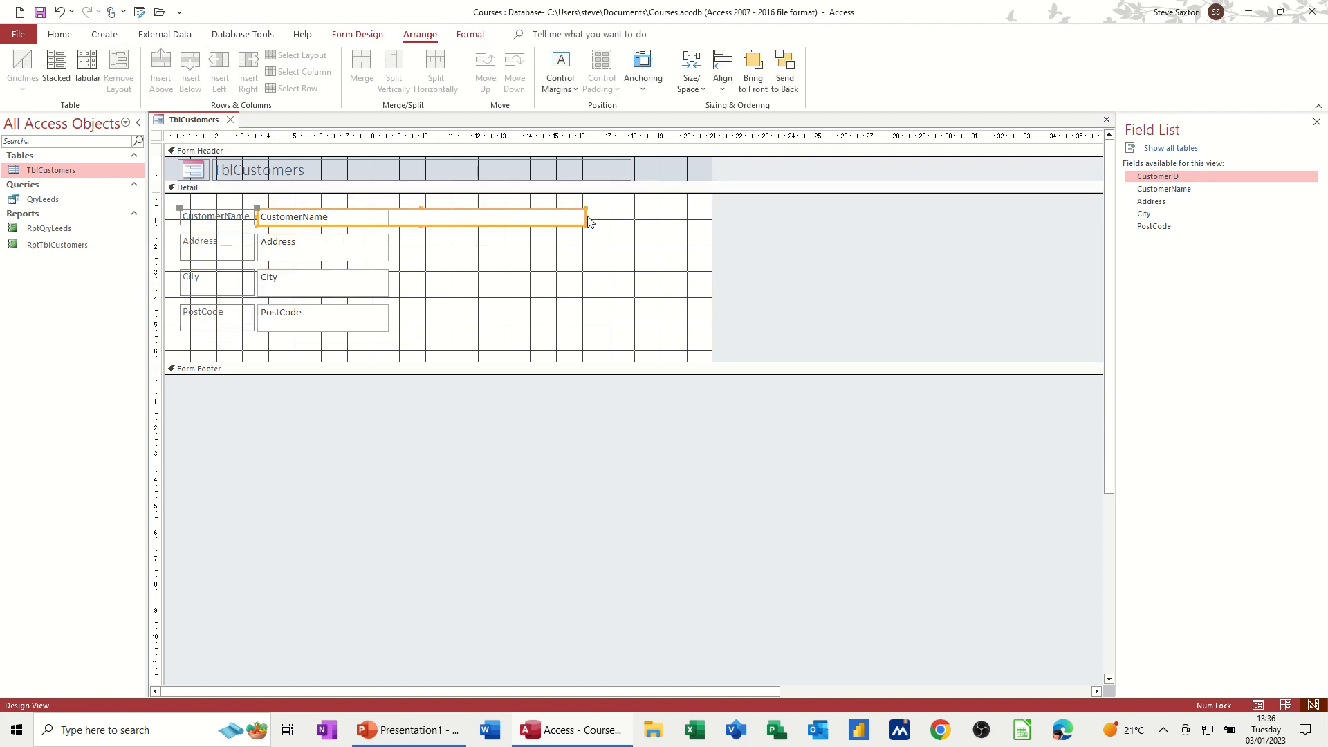
pyautogui.moveTo(585, 217); pyautogui.dragTo(489, 217)
pyautogui.click(367, 255)
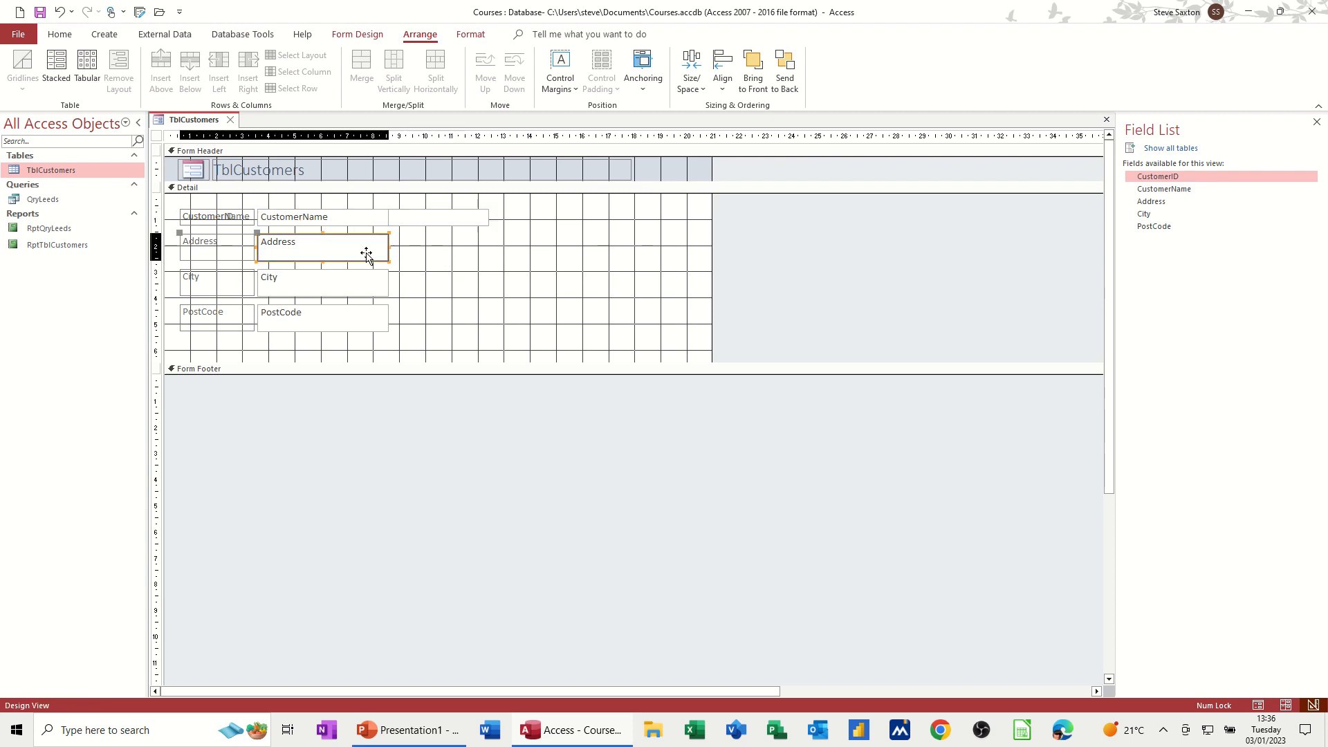
pyautogui.moveTo(389, 246); pyautogui.dragTo(617, 246)
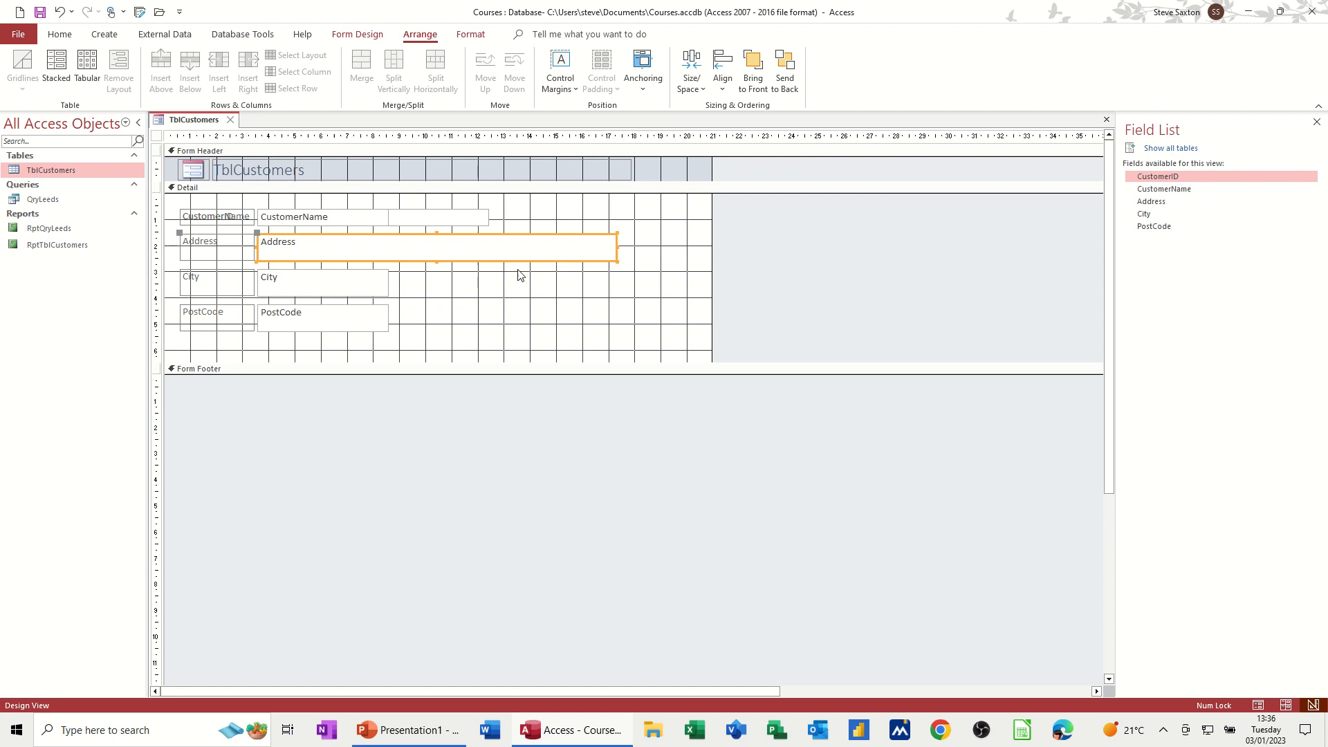
# Step: Switch the form to Form View to review the resized fields
pyautogui.click(374, 294)
pyautogui.click(382, 320)
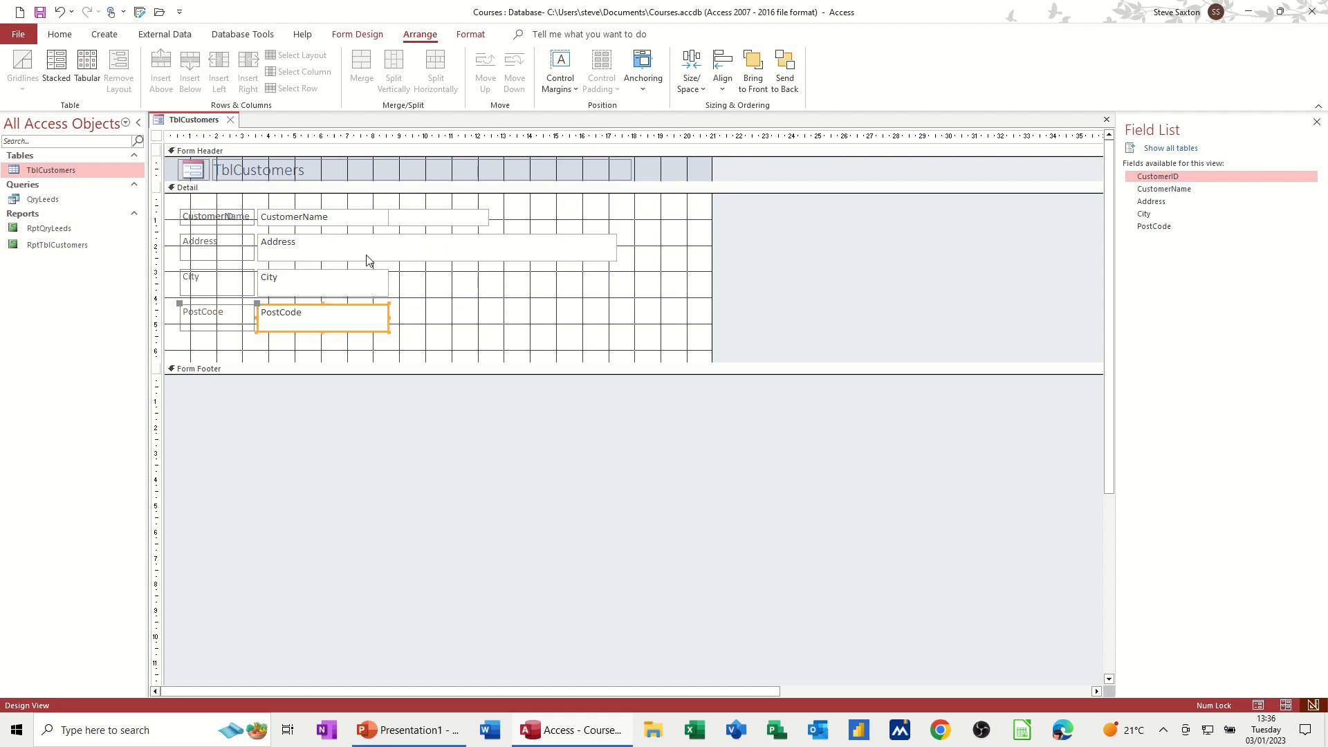
pyautogui.click(350, 218)
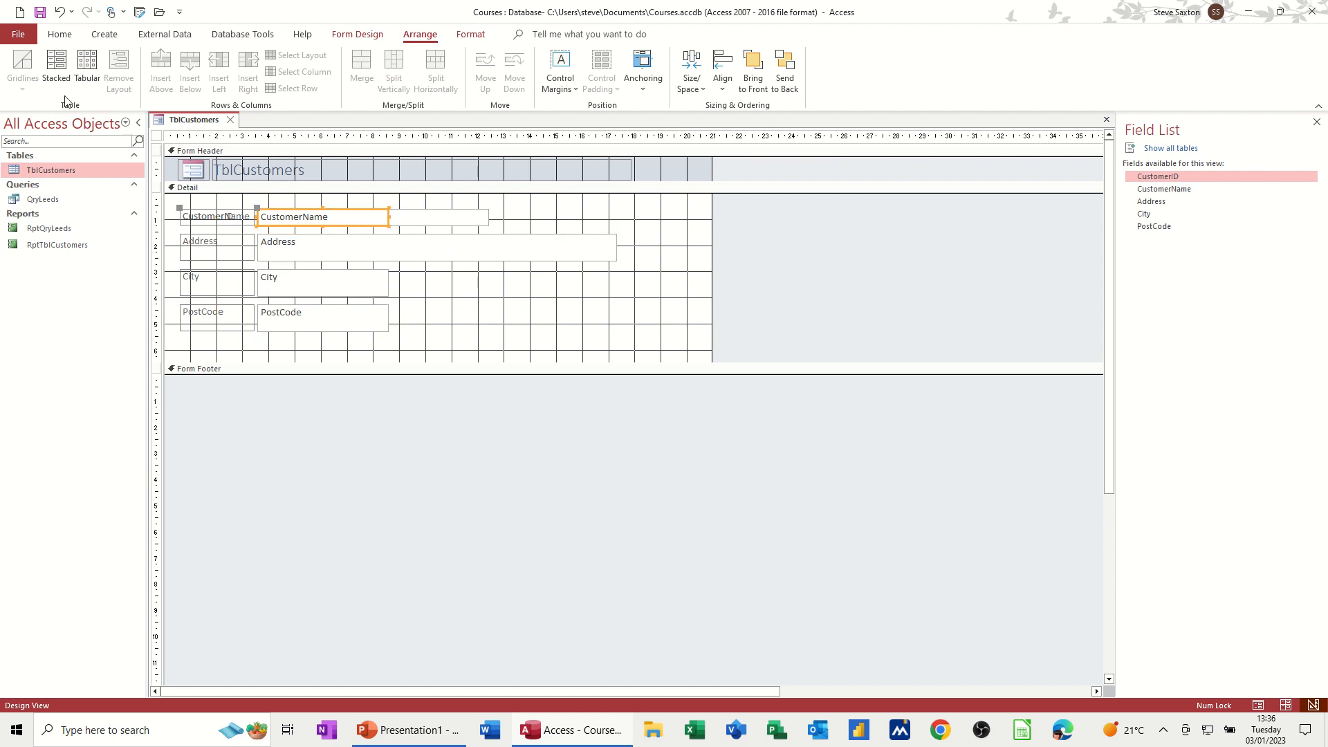
pyautogui.click(358, 34)
pyautogui.click(25, 66)
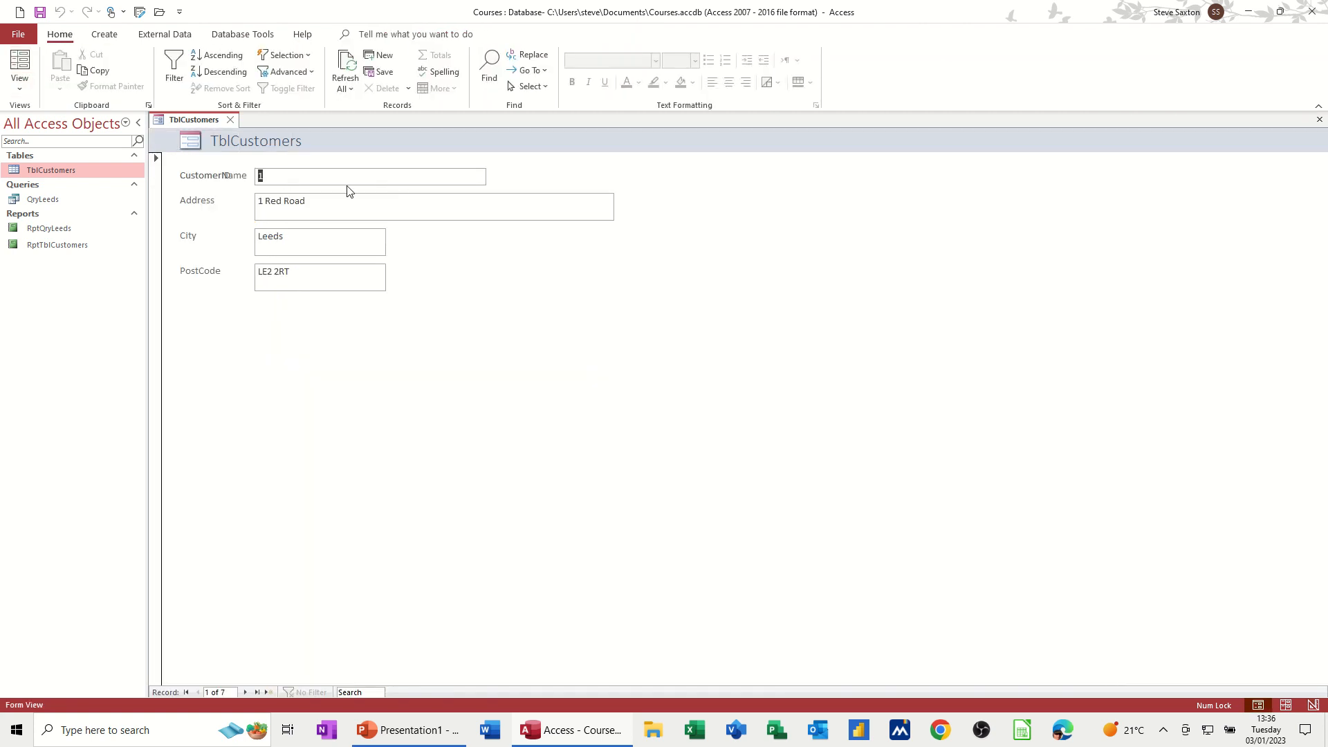
# Step: In Design View, separate the overlapping fields, placing the CustomerName label and text box below the CustomerID controls
pyautogui.click(17, 90)
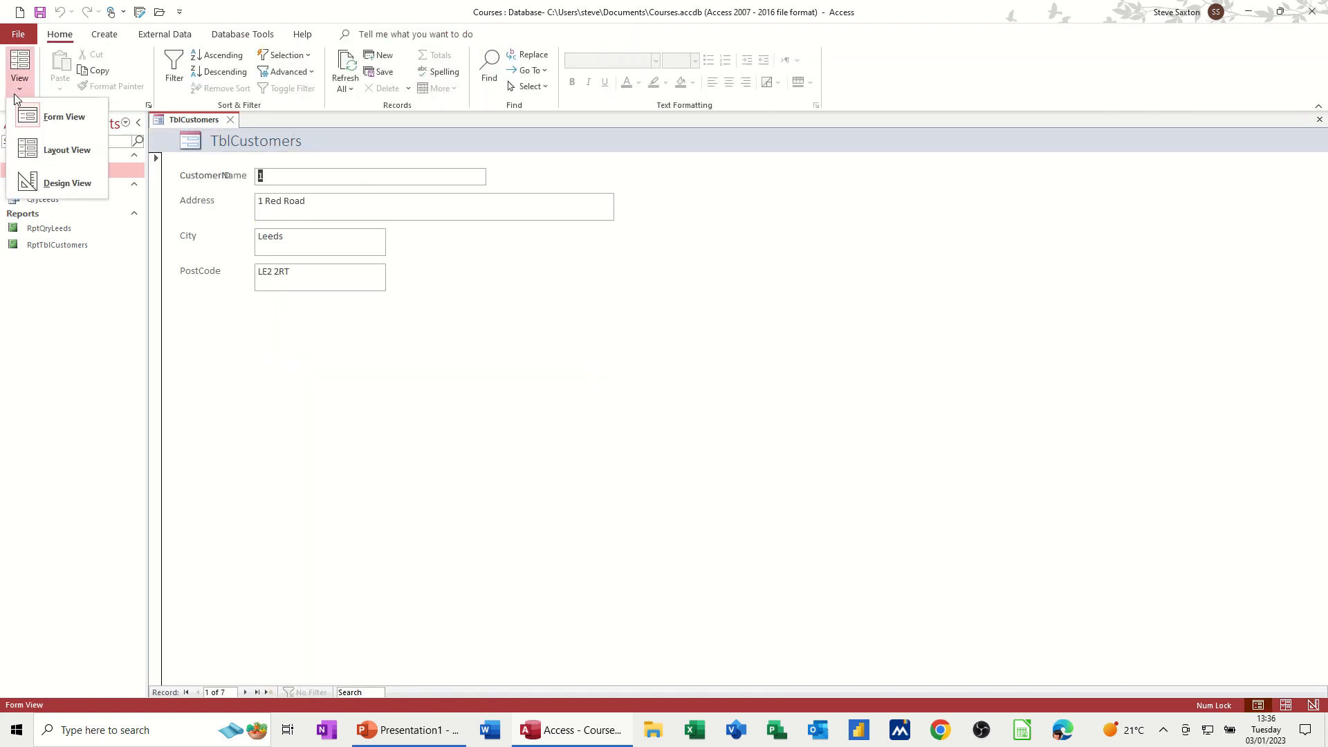
pyautogui.click(42, 183)
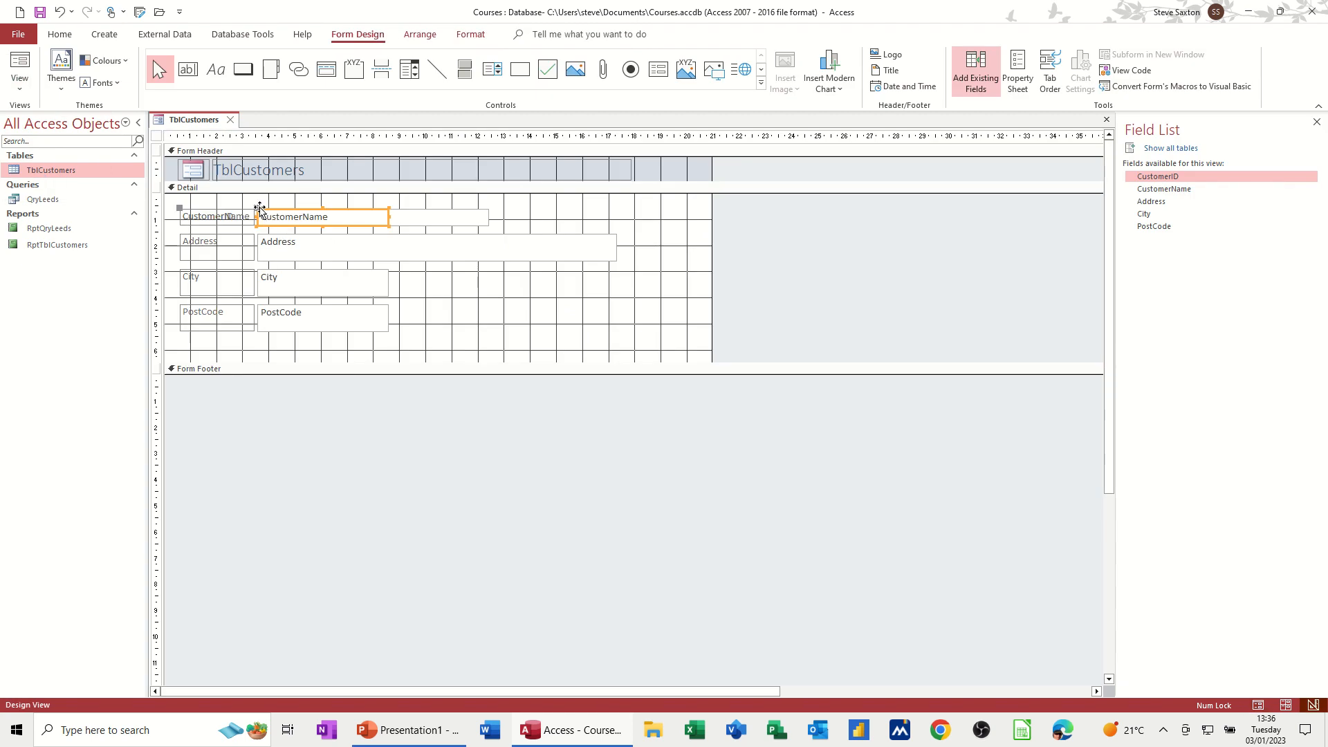
pyautogui.moveTo(259, 209); pyautogui.dragTo(556, 209)
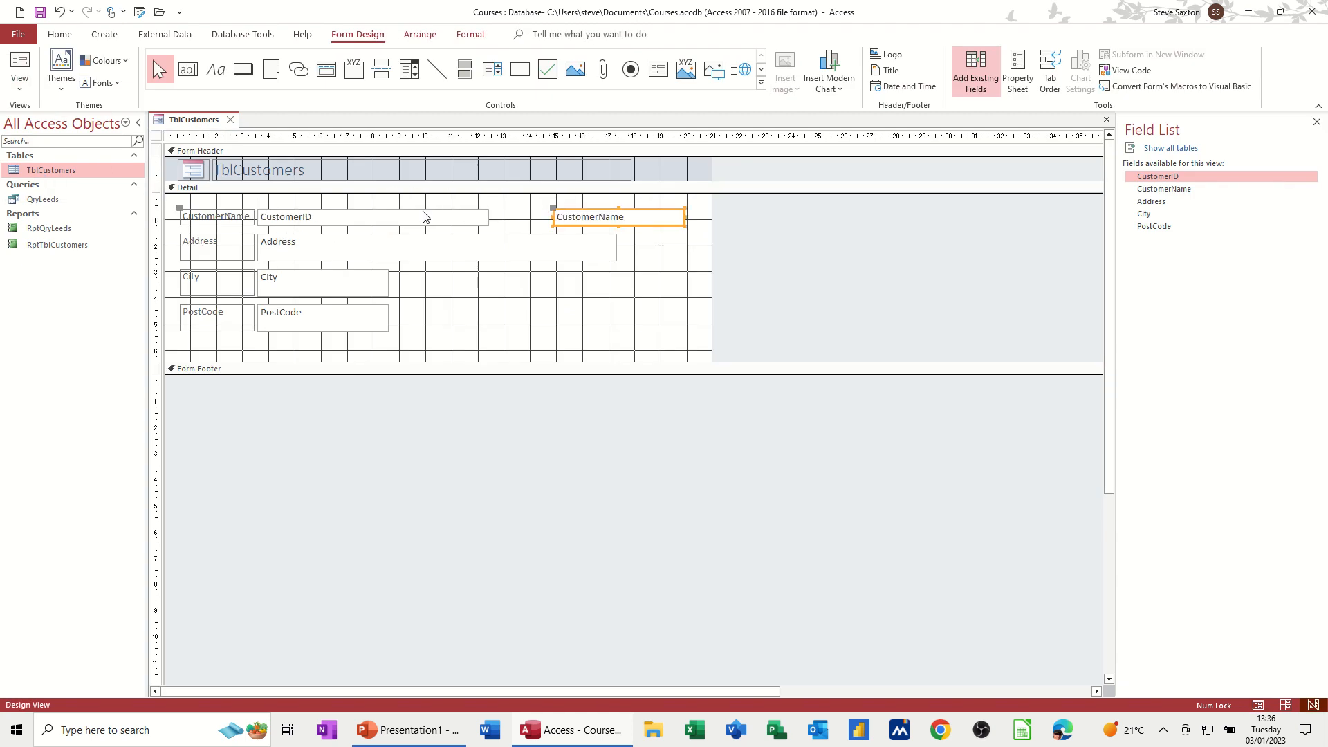
pyautogui.moveTo(317, 216); pyautogui.dragTo(251, 223)
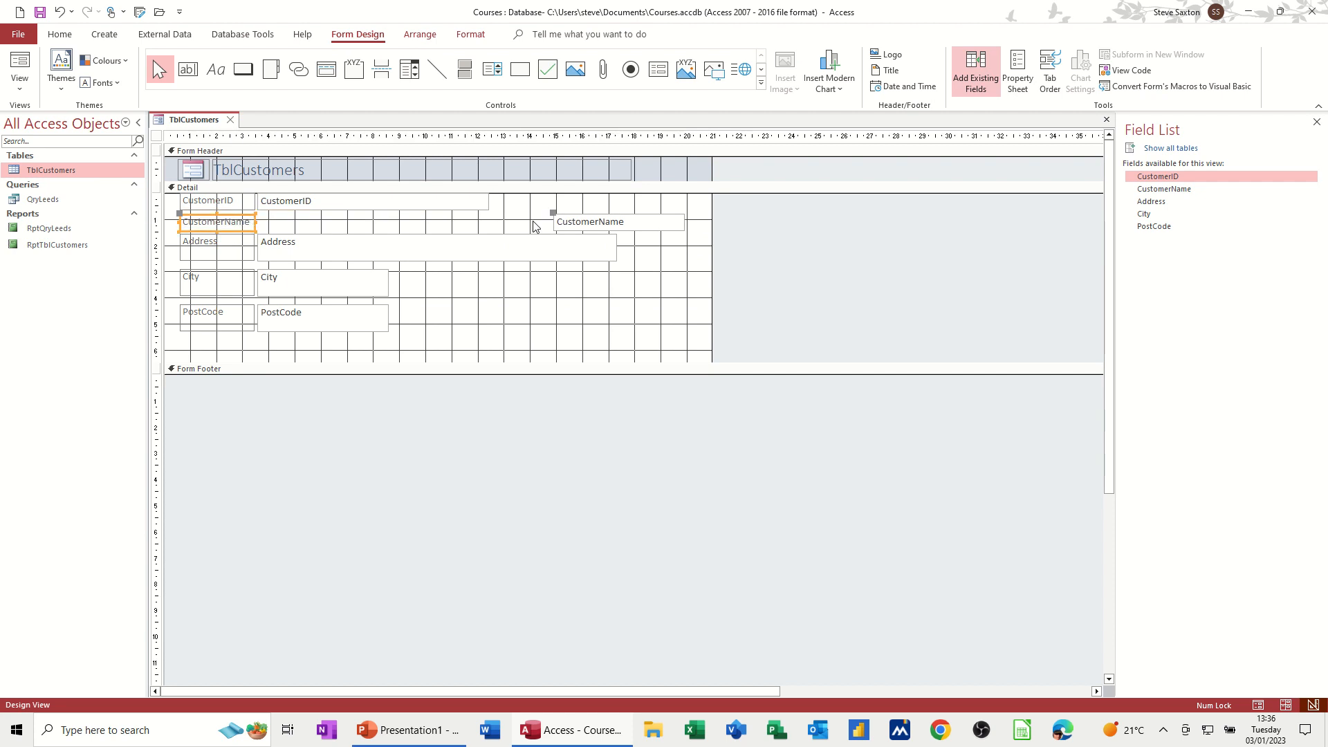
pyautogui.moveTo(554, 212); pyautogui.dragTo(259, 214)
pyautogui.click(270, 215)
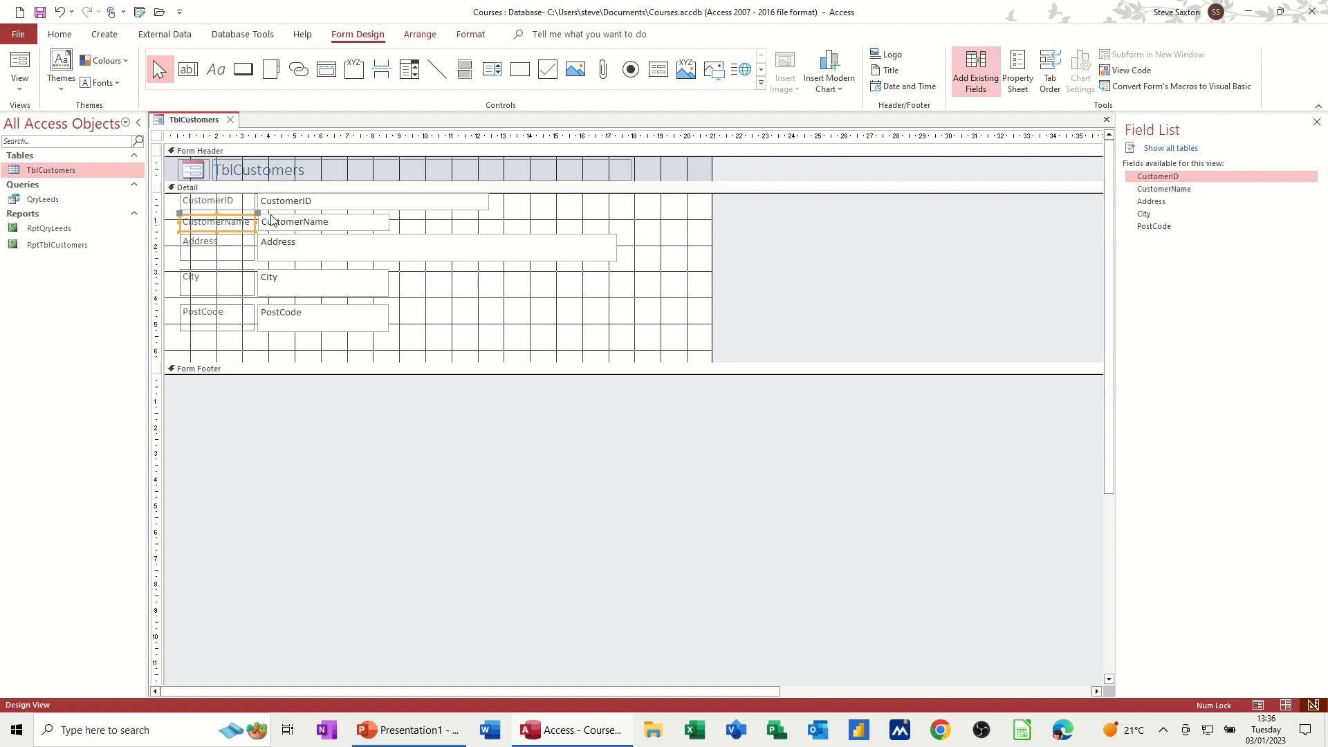
# Step: Narrow the CustomerID text box and widen the CustomerName text box, then switch to Form View
pyautogui.click(386, 202)
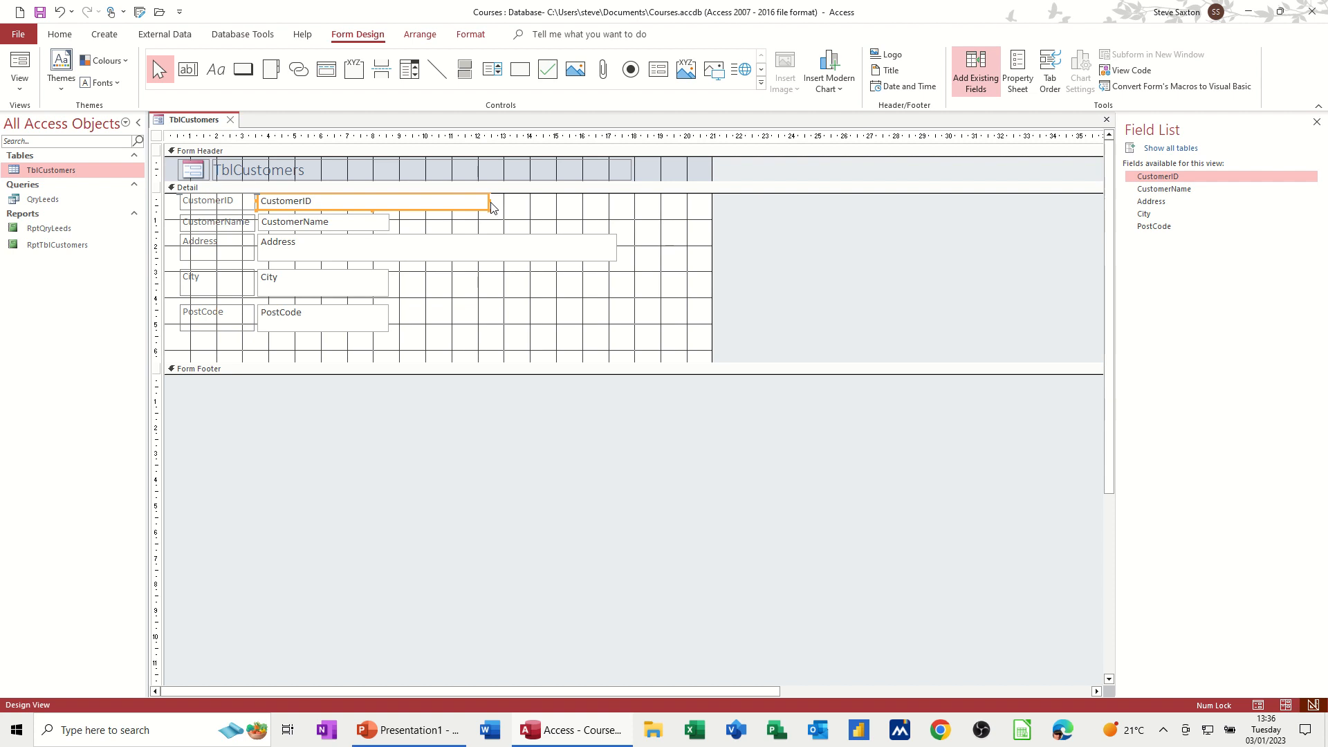
pyautogui.moveTo(489, 201); pyautogui.dragTo(313, 205)
pyautogui.click(385, 225)
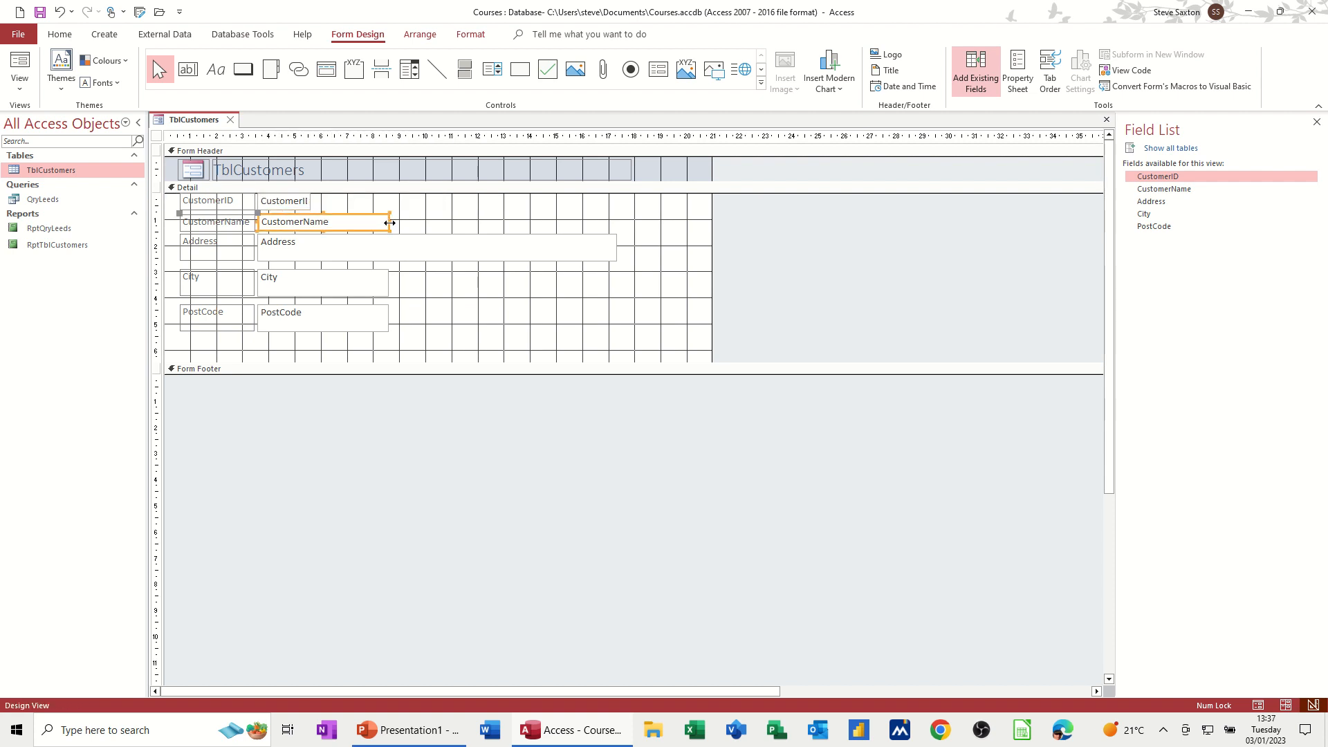
pyautogui.moveTo(392, 226); pyautogui.dragTo(537, 225)
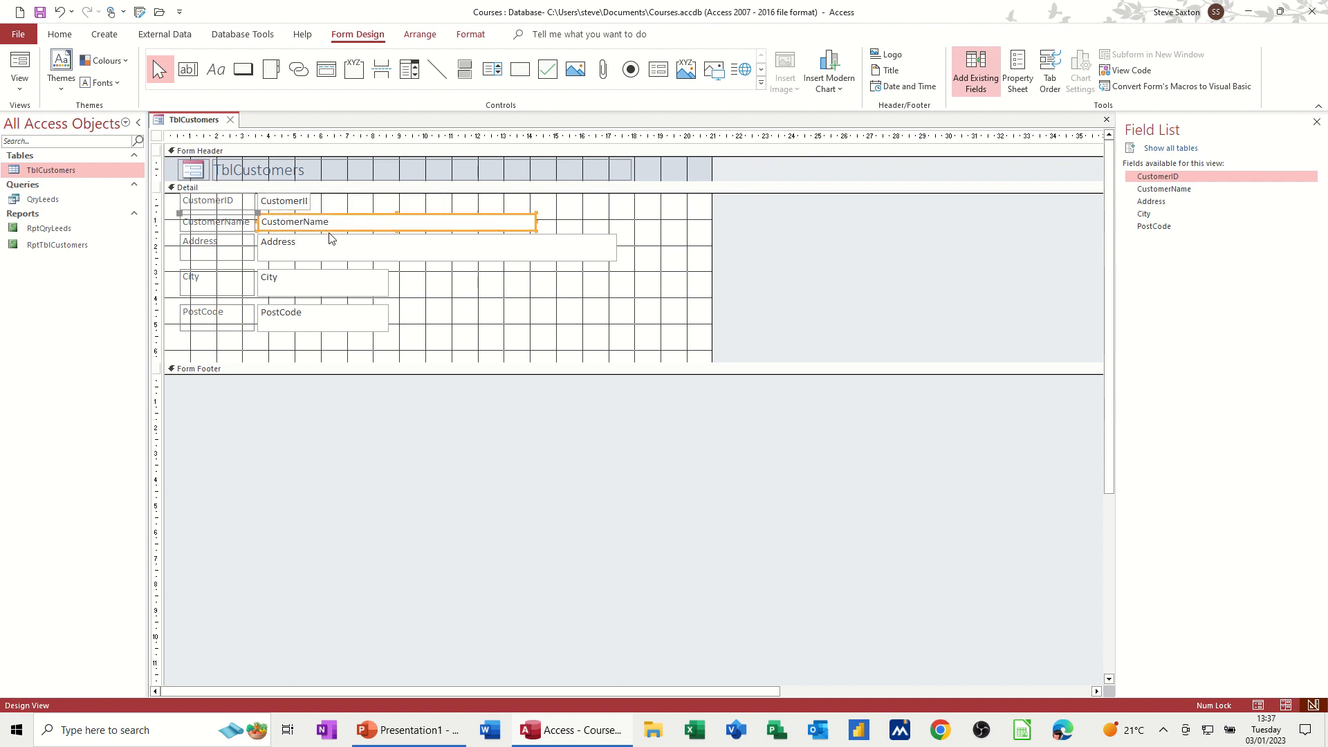
pyautogui.click(239, 225)
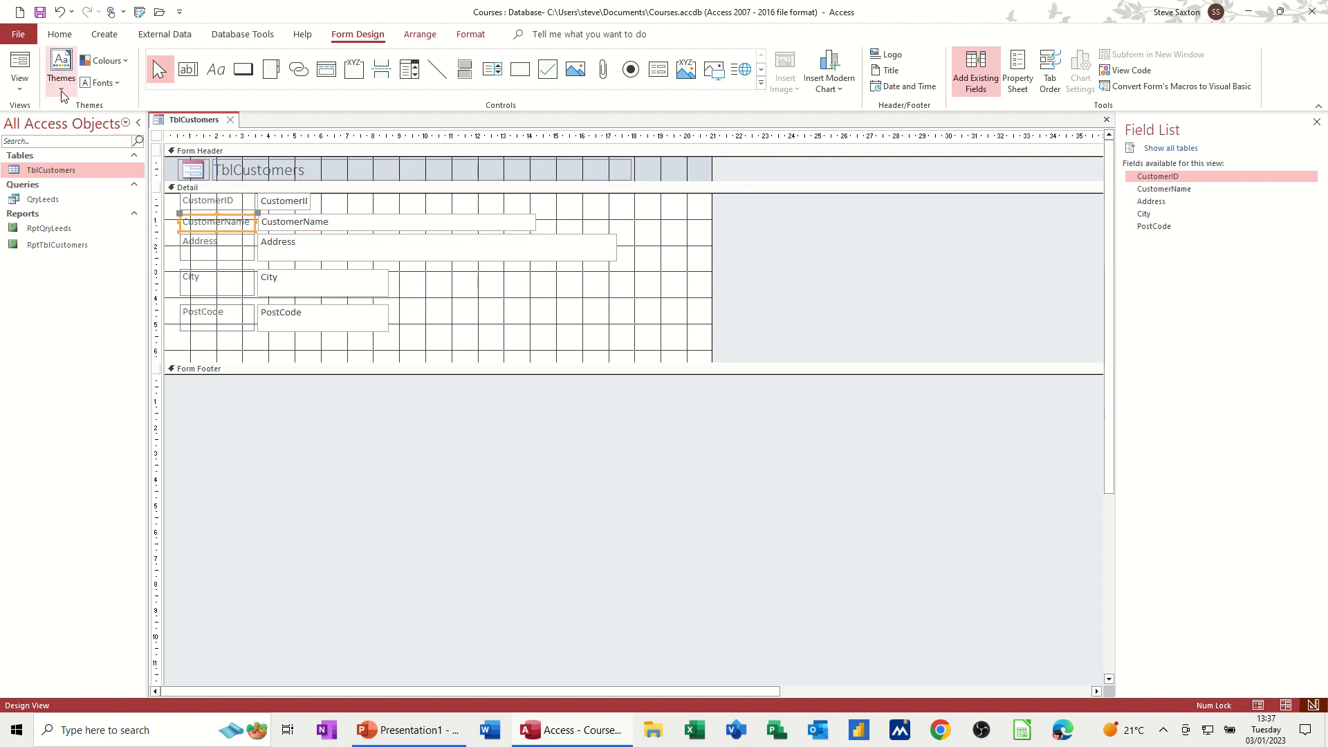
pyautogui.click(20, 66)
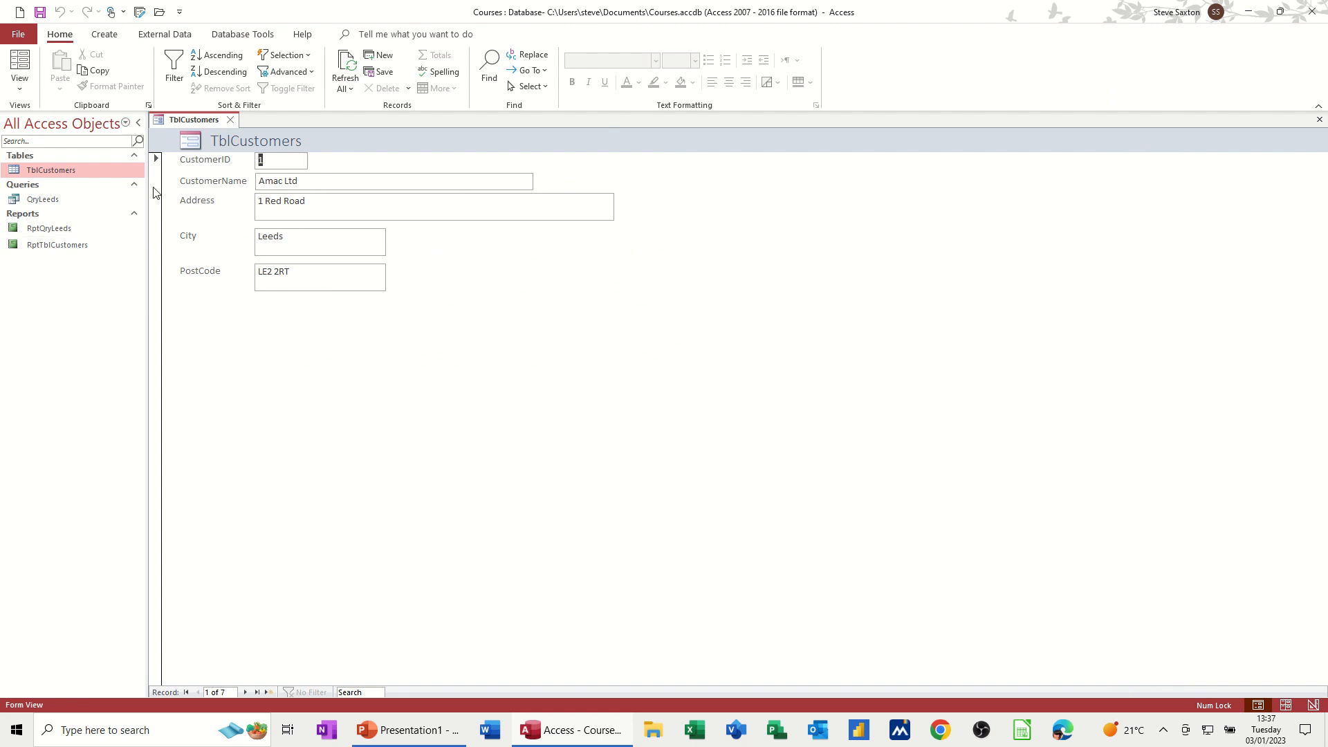
# Step: Close the form and save it under the name FrmTblCustomers
pyautogui.click(230, 120)
pyautogui.click(612, 403)
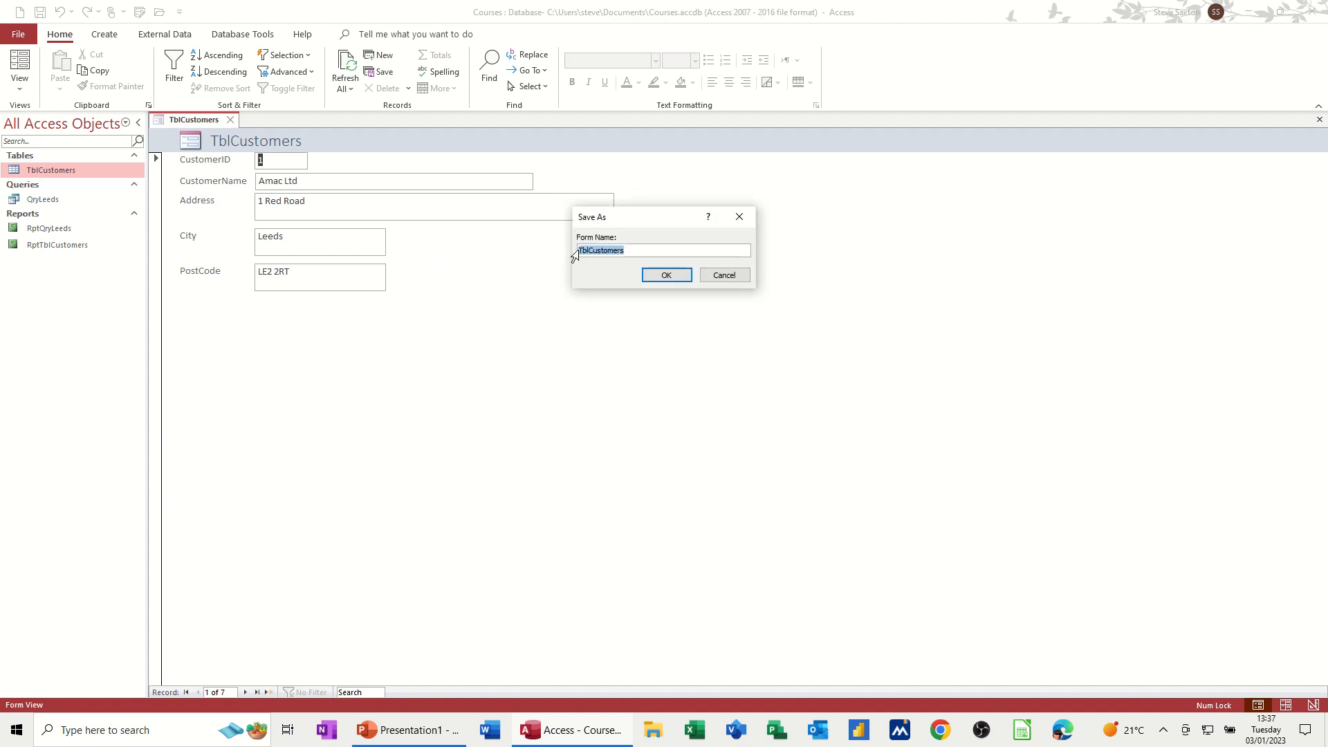
pyautogui.click(581, 253)
pyautogui.write('Frm')
pyautogui.click(667, 275)
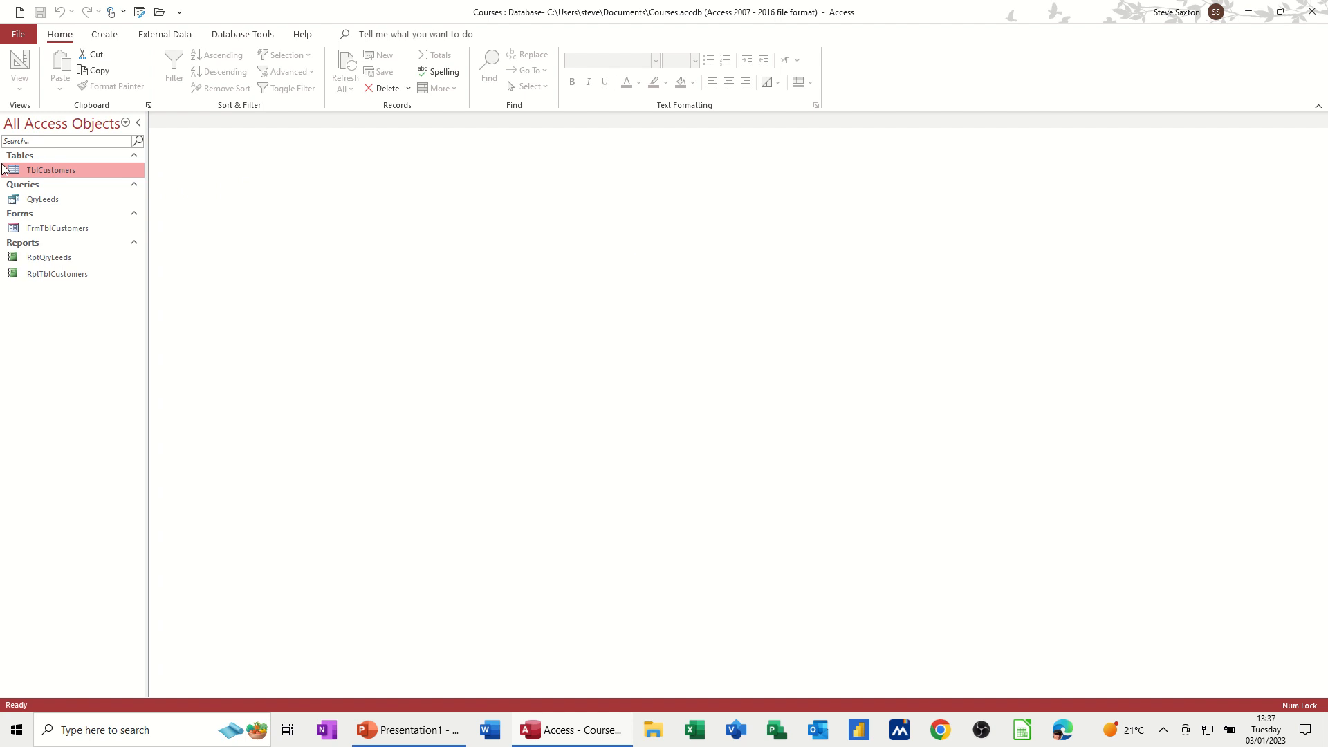
# Step: Open the TblCustomers table to review its records, then close it
pyautogui.doubleClick(55, 171)
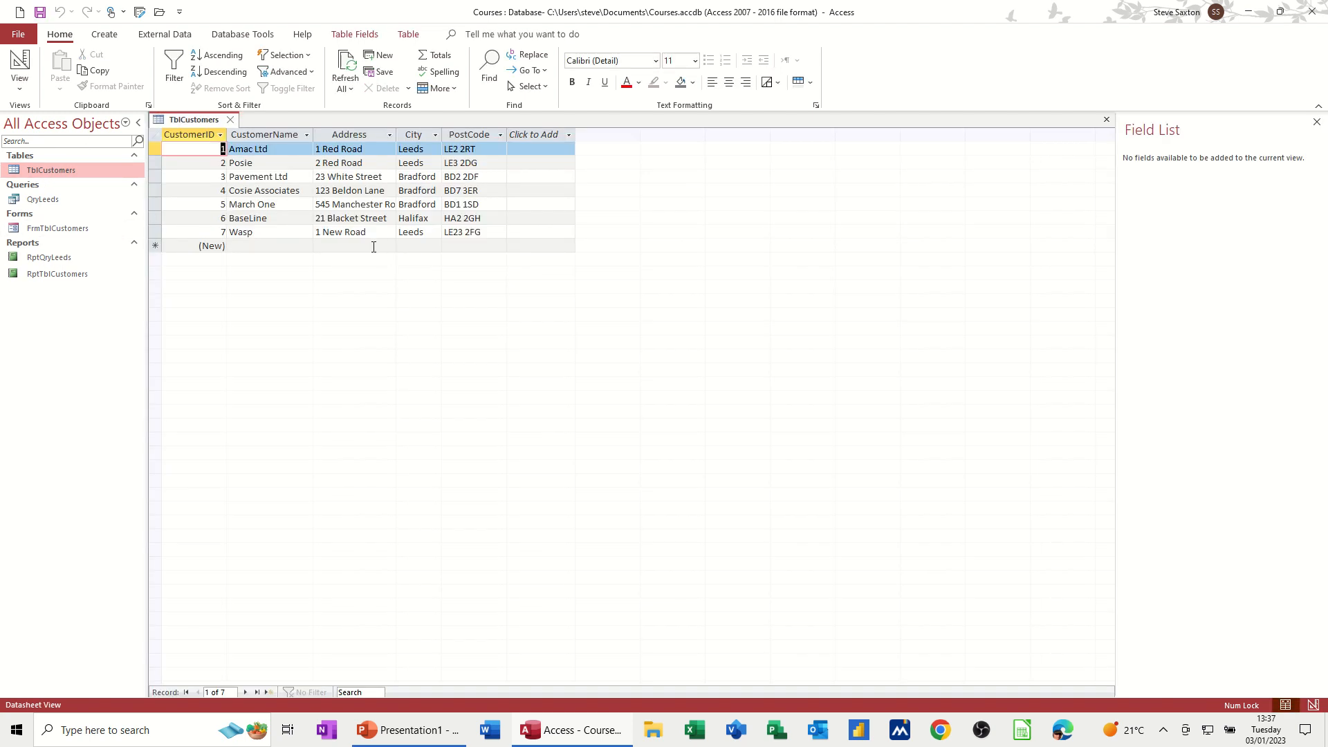
pyautogui.click(230, 119)
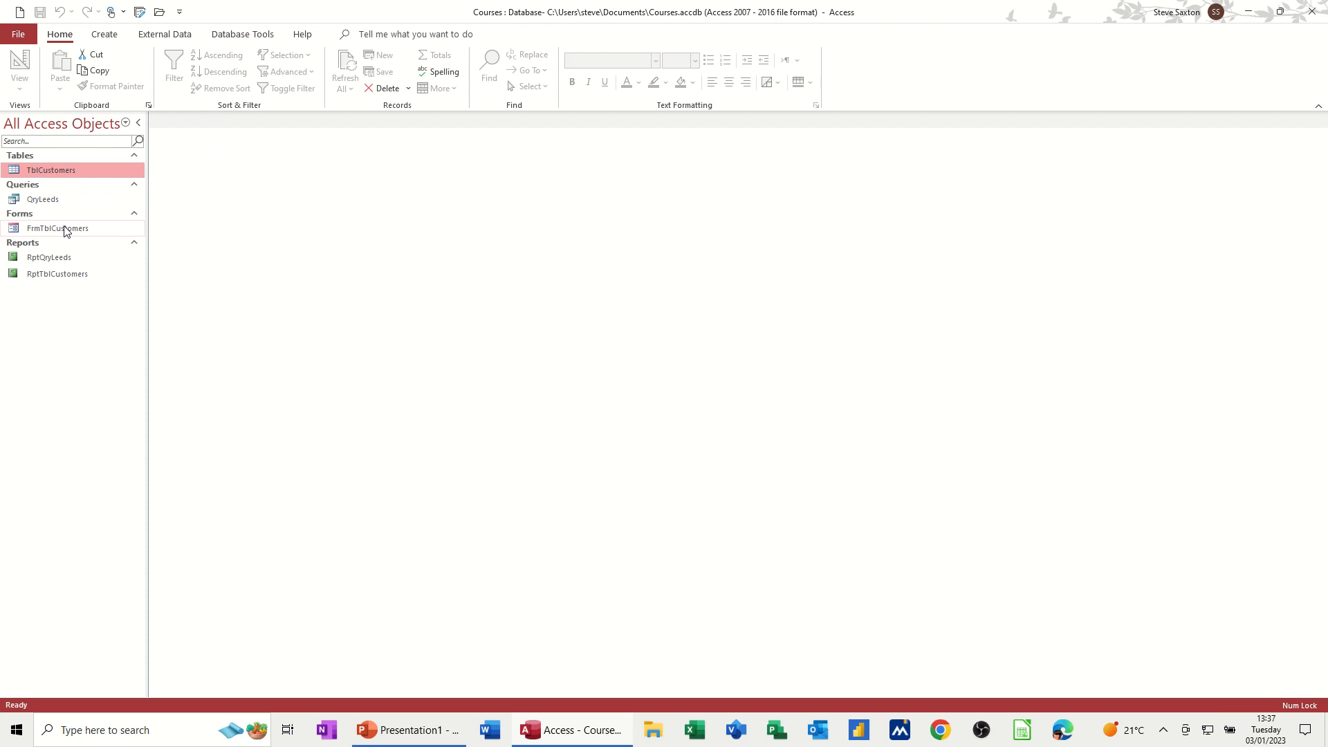
# Step: Open FrmTblCustomers and enter a new record: Smith Ltd, 25 Blue Road, Leeds, LE21 1WE
pyautogui.doubleClick(64, 228)
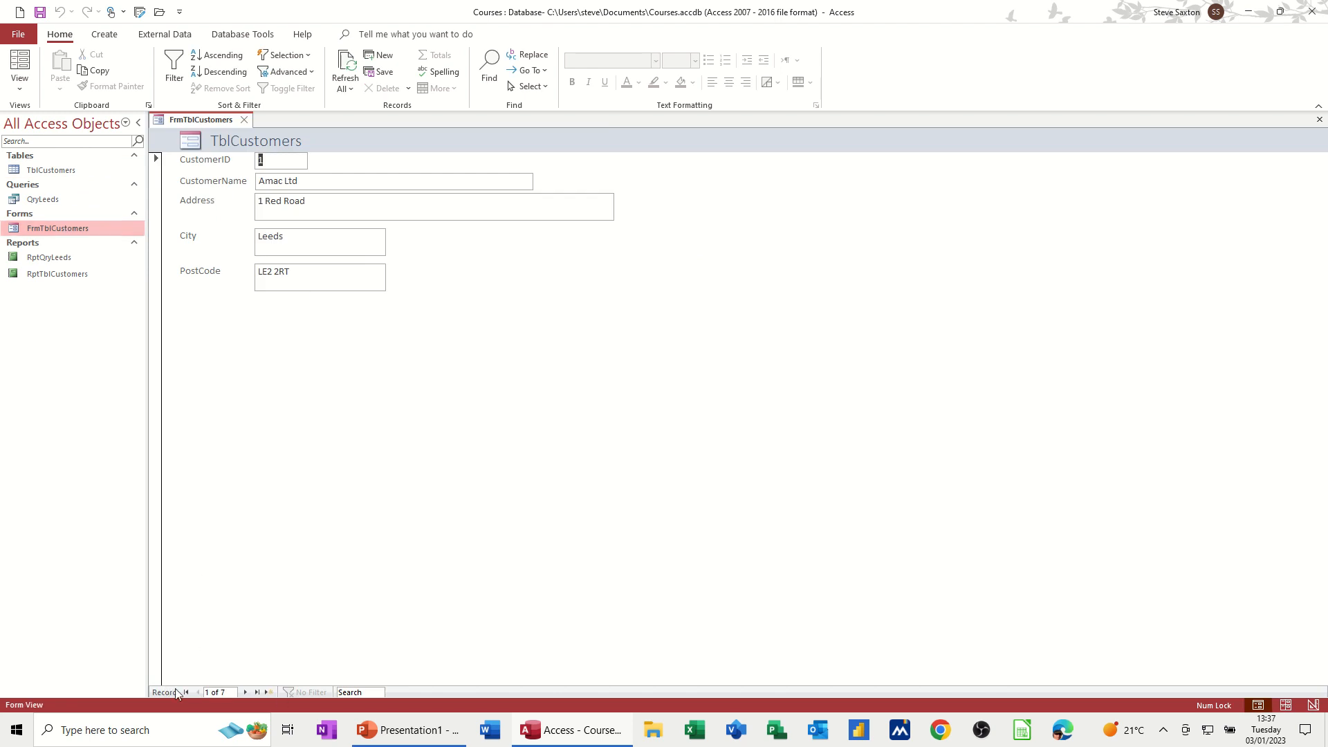
pyautogui.click(268, 692)
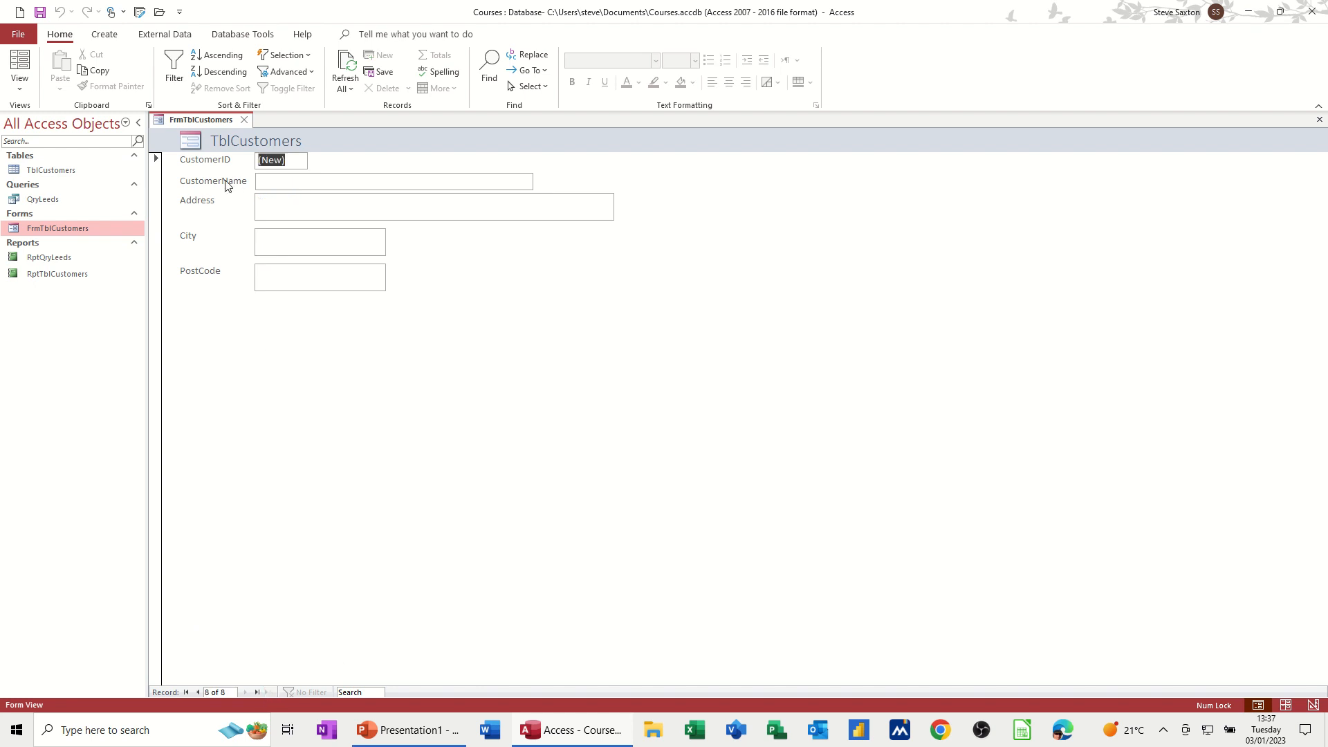
pyautogui.click(259, 181)
pyautogui.write('Smith Ltd')
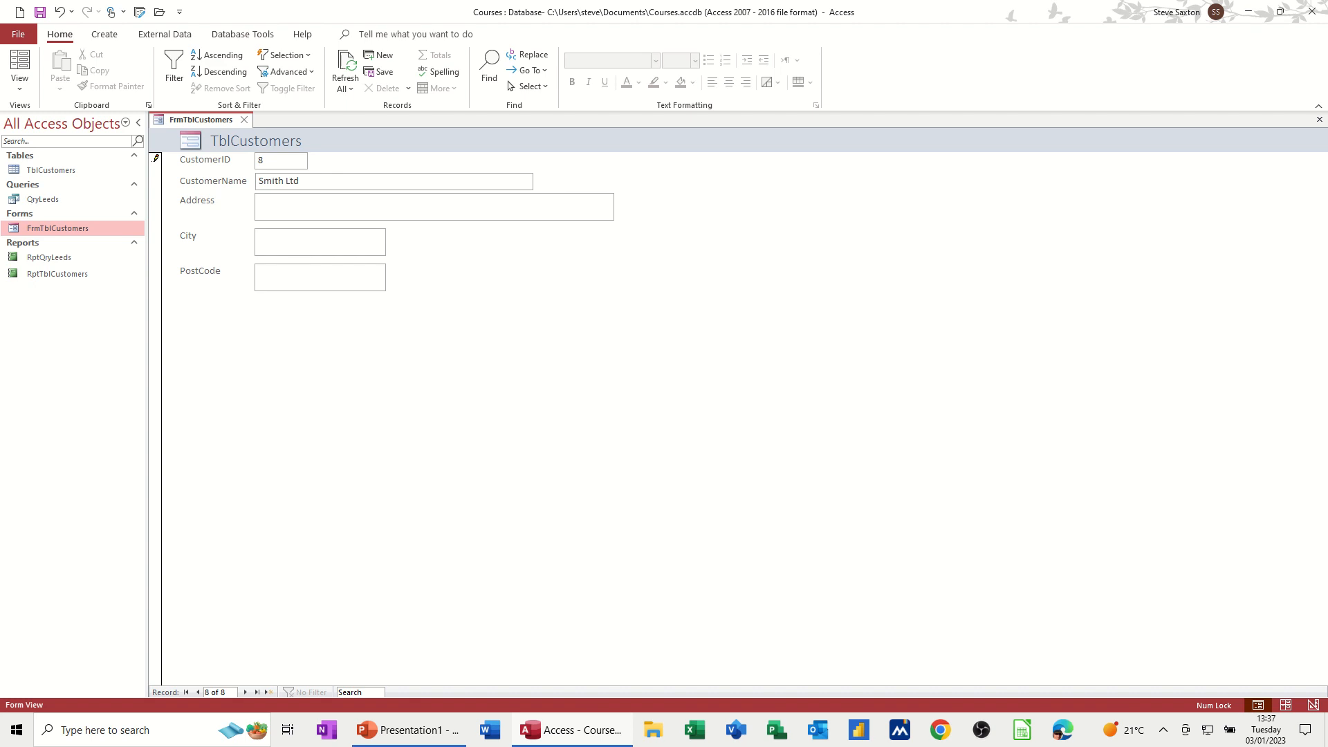
pyautogui.write('25')
pyautogui.write(' Blue R')
pyautogui.write('Lee')
pyautogui.write('LE21 1WE')
# Step: Save the new Smith Ltd record from the form and check it in the TblCustomers table, closing both objects
pyautogui.doubleClick(43, 172)
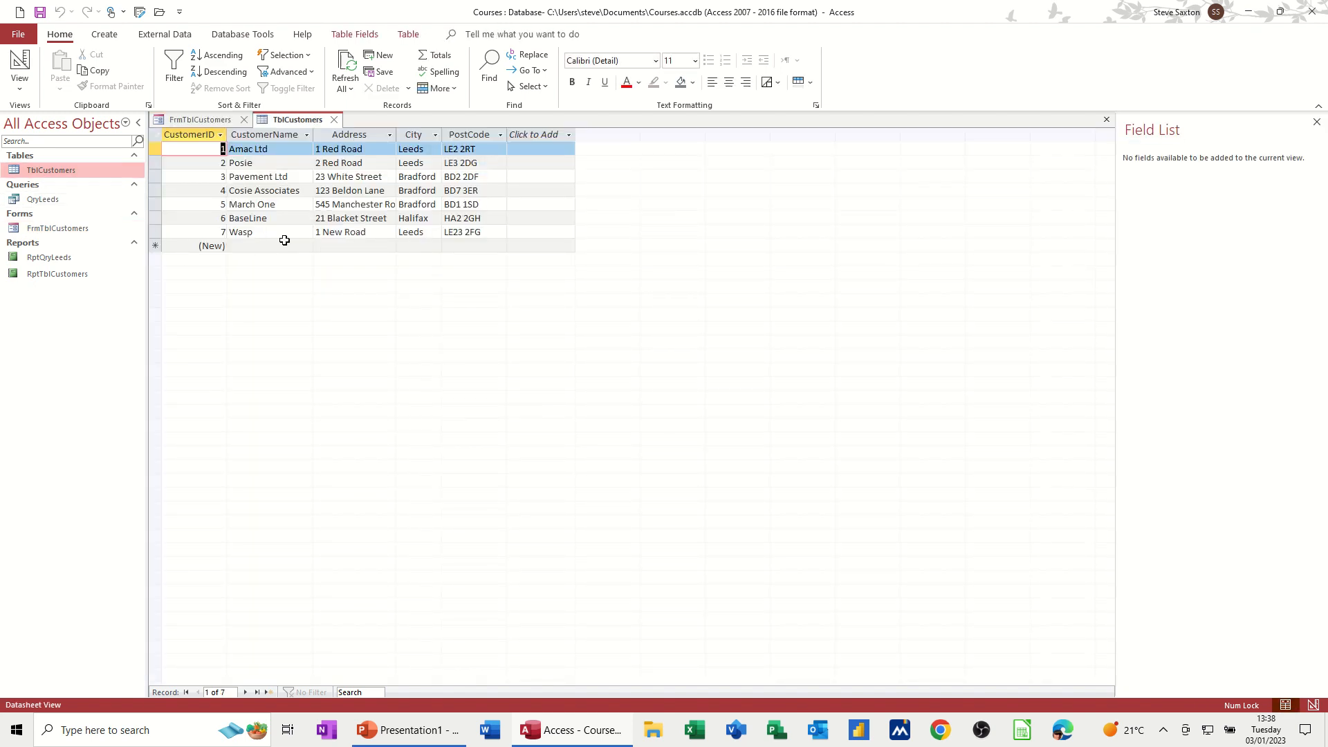
pyautogui.click(208, 120)
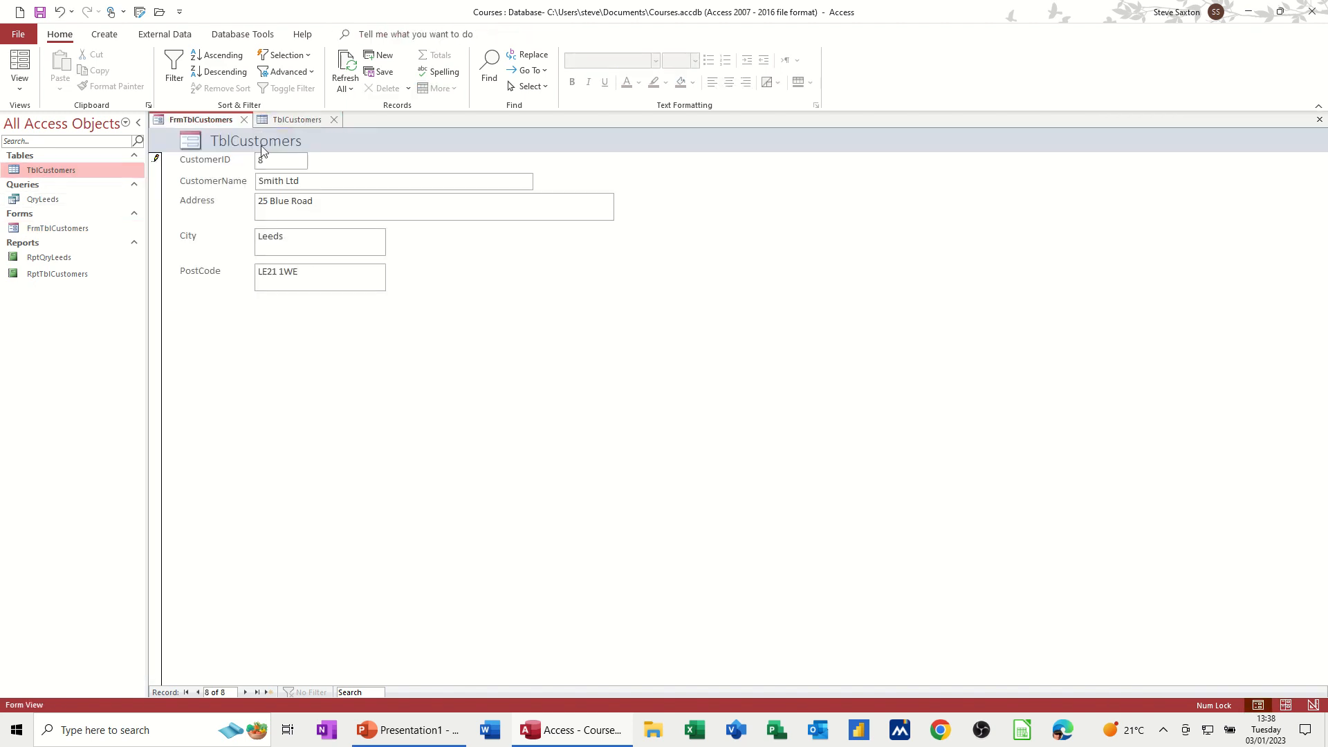
pyautogui.click(289, 120)
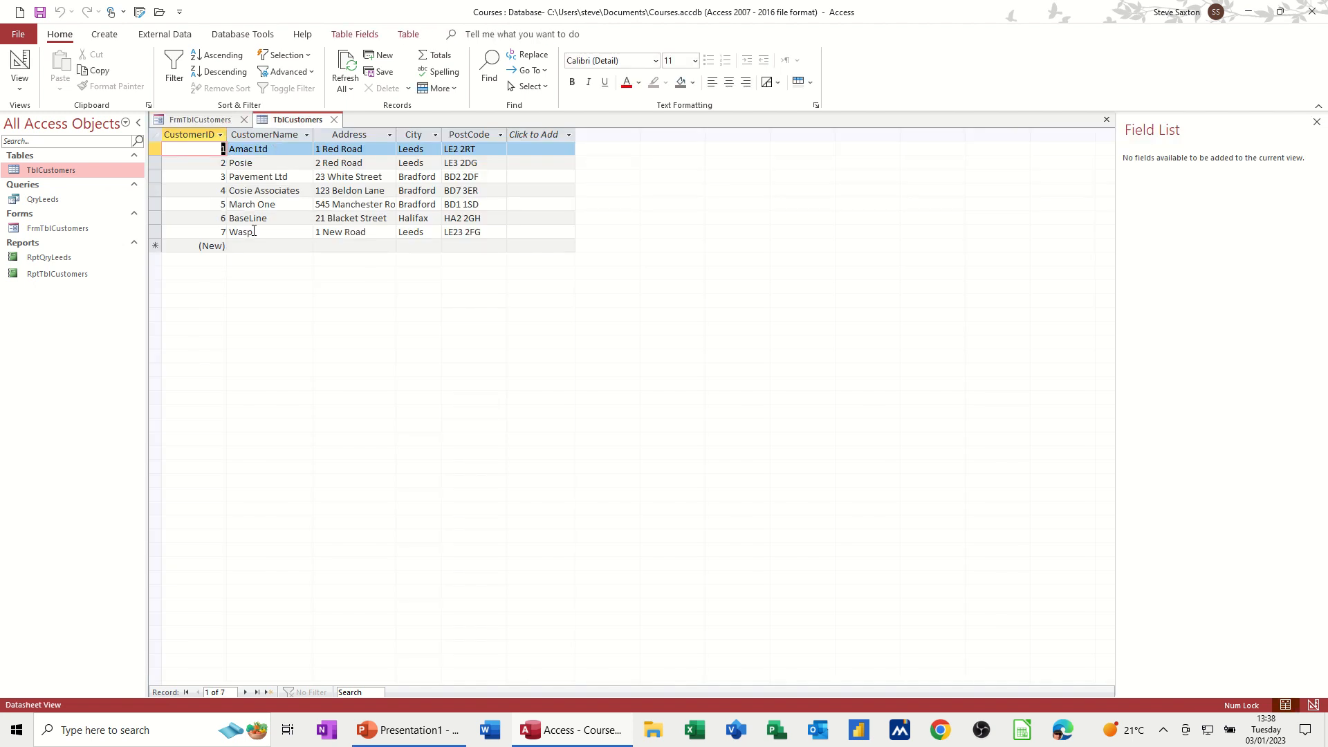
pyautogui.click(334, 120)
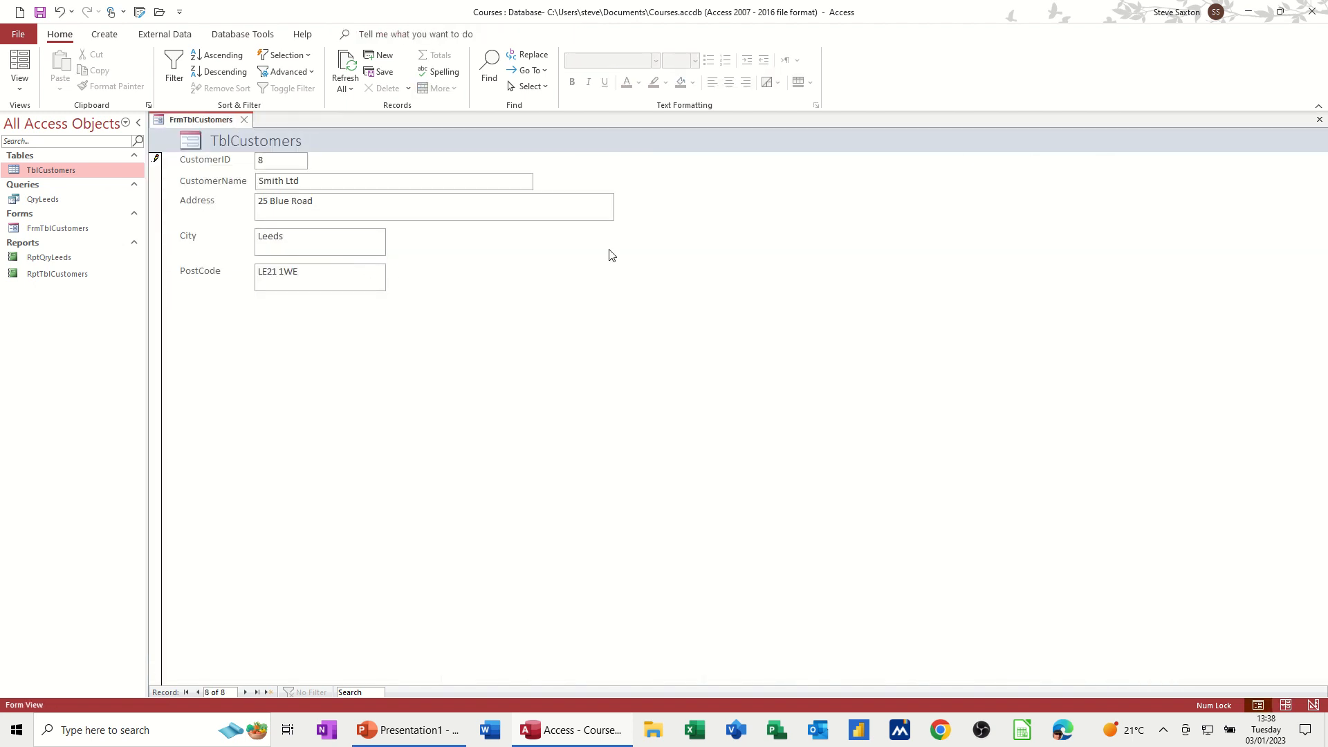
pyautogui.press('Tab')
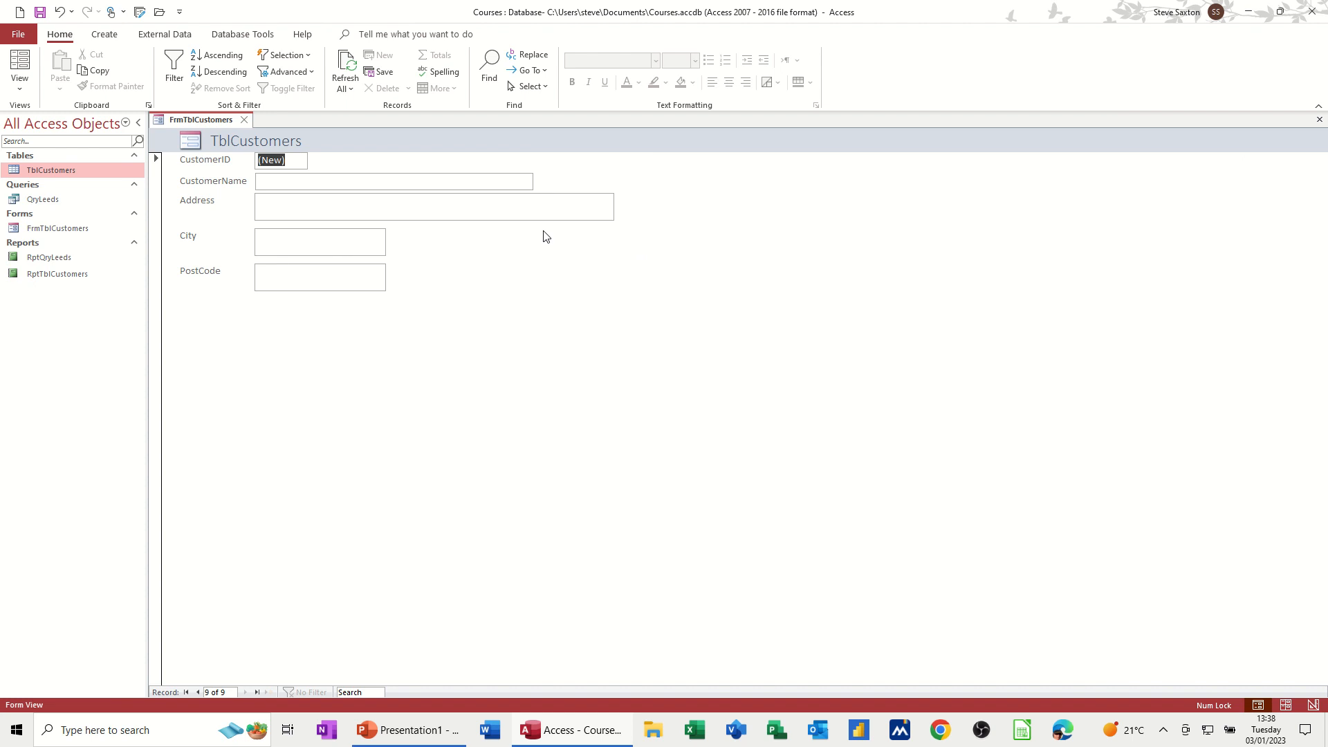
pyautogui.doubleClick(51, 170)
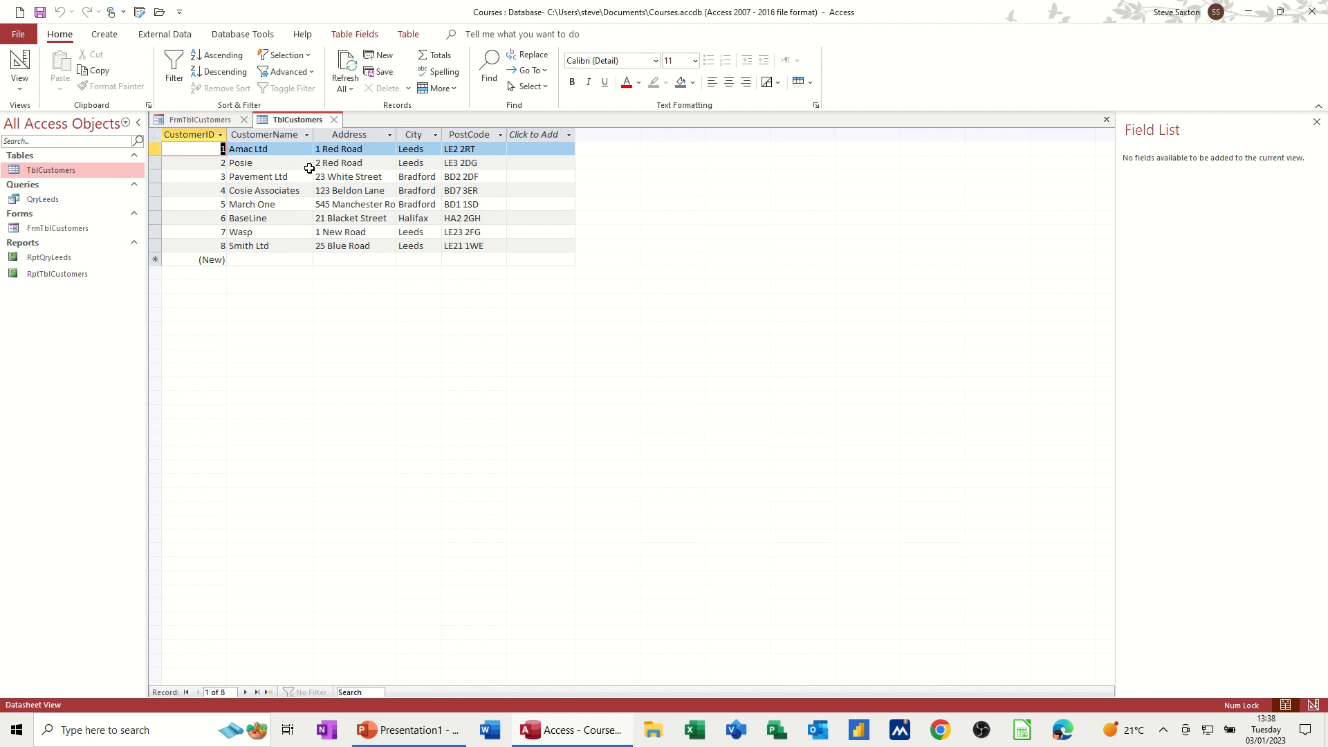
pyautogui.click(334, 120)
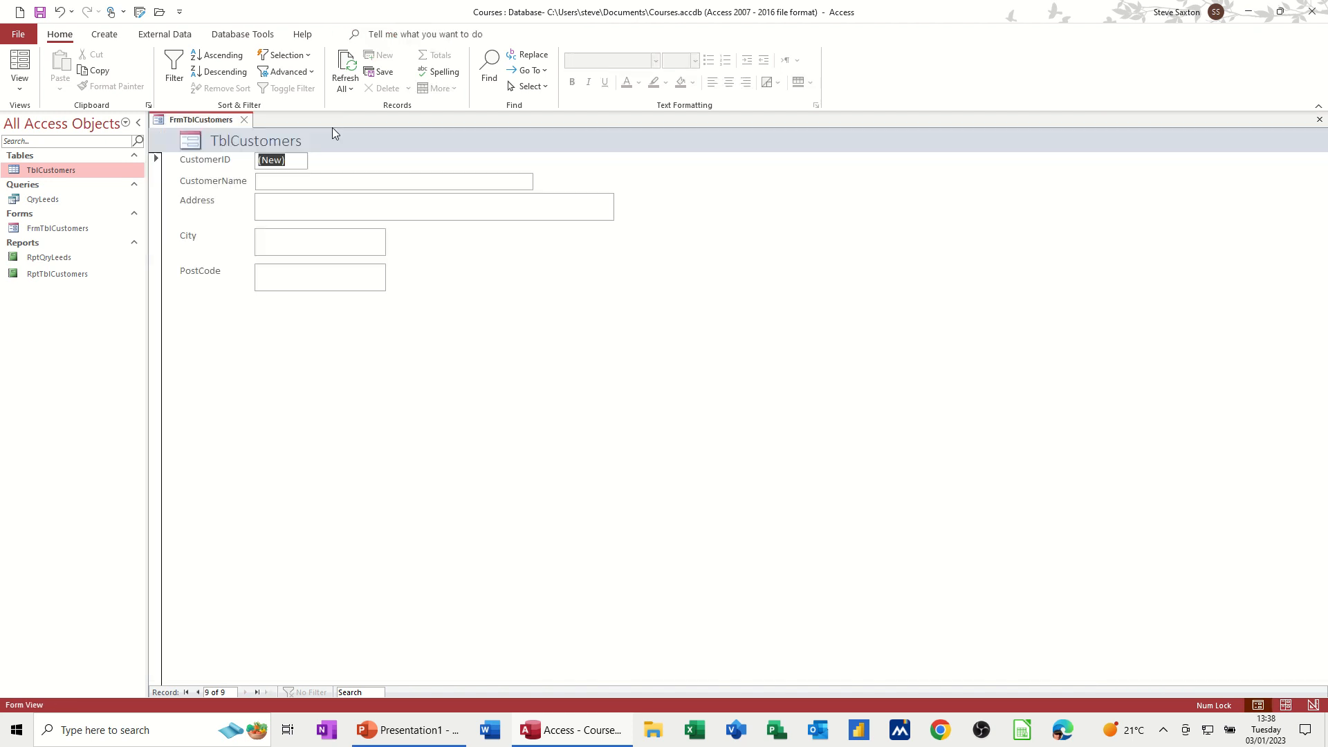
pyautogui.click(244, 120)
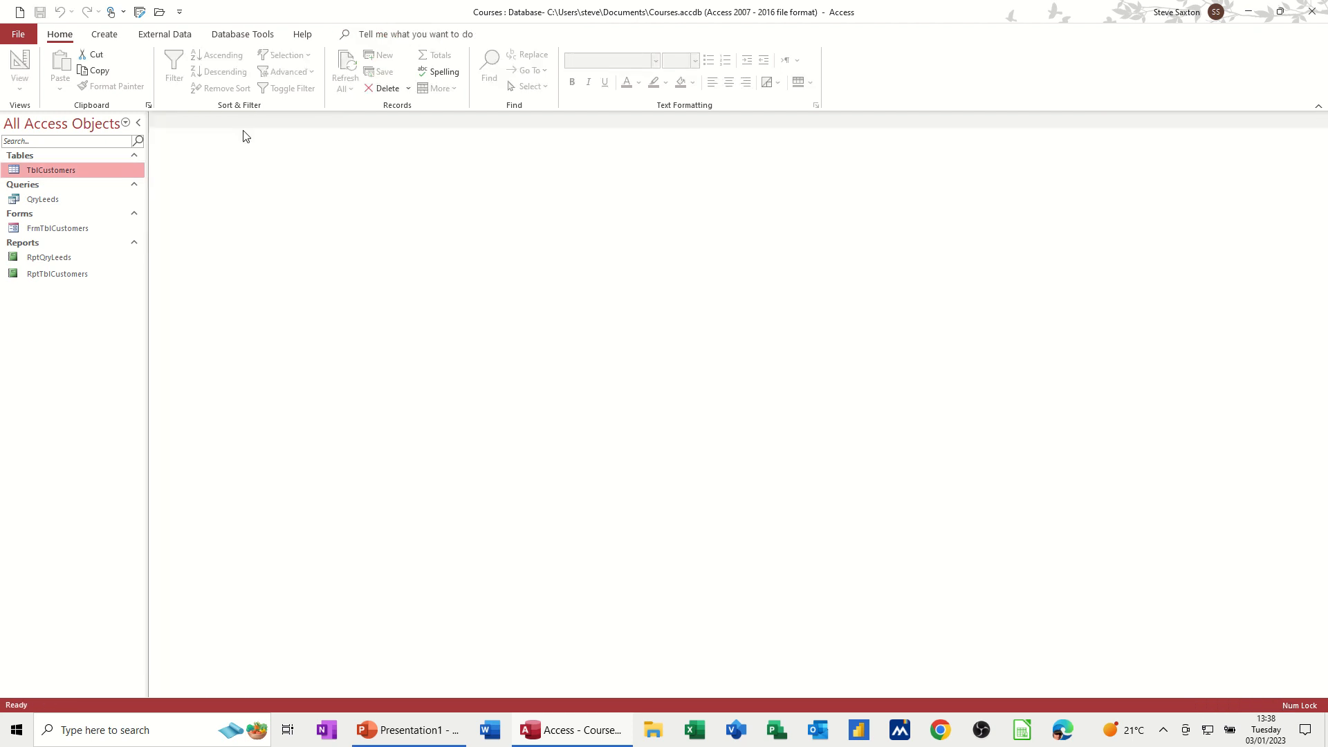
# Step: Open the RptQryLeeds report and the QryLeeds query to review the Leeds customers, closing each
pyautogui.doubleClick(40, 258)
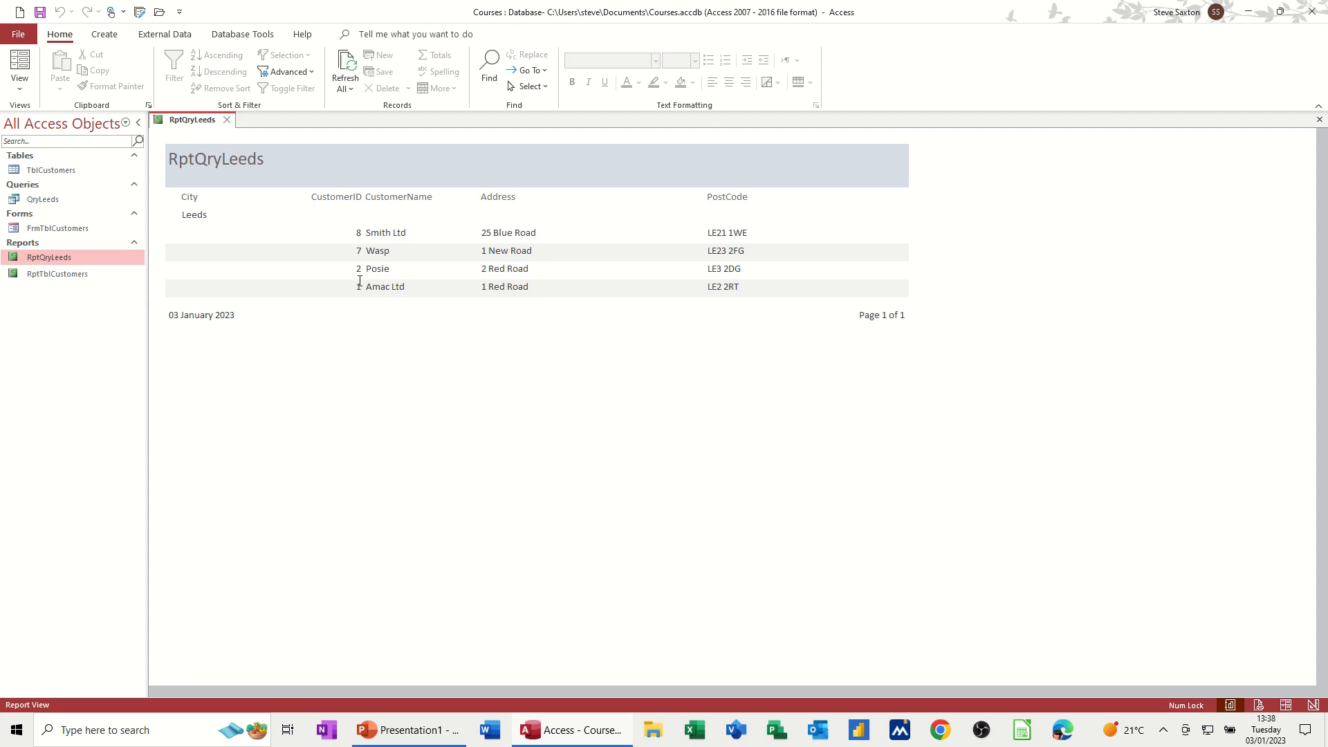
pyautogui.click(227, 120)
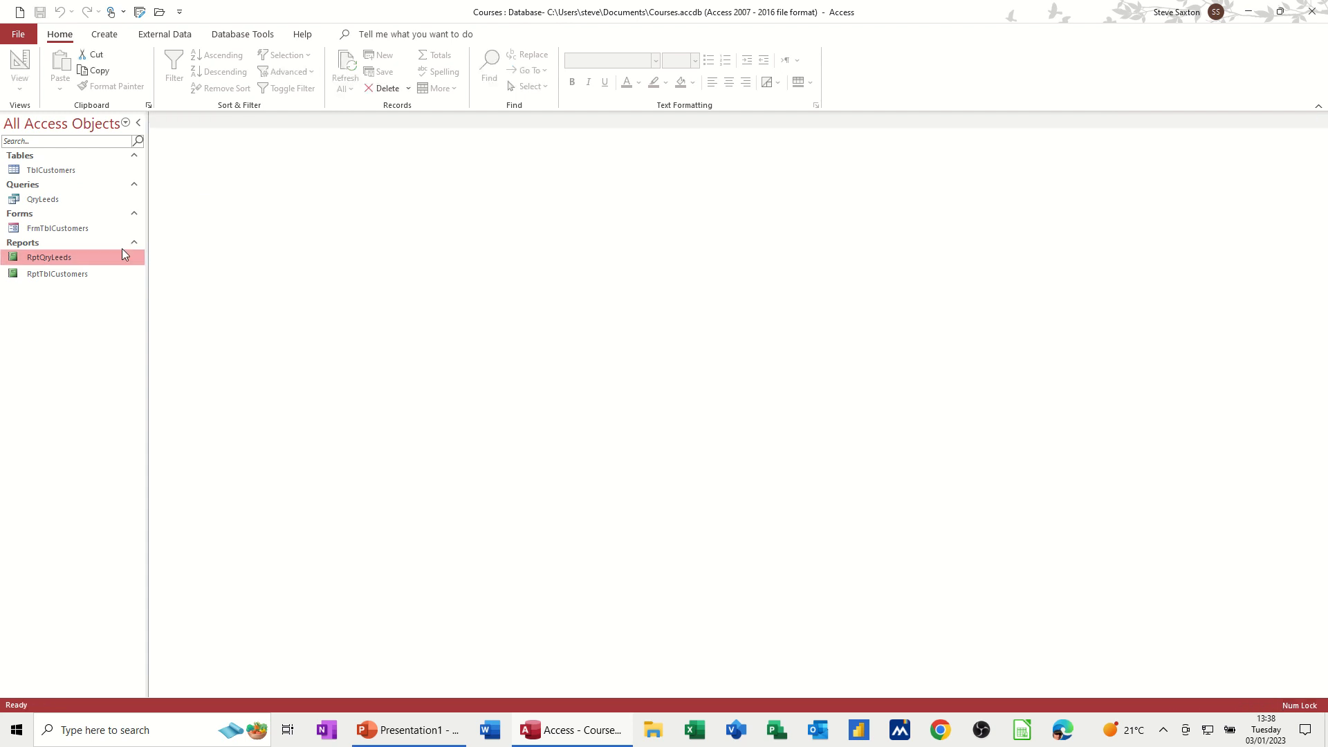
pyautogui.doubleClick(38, 201)
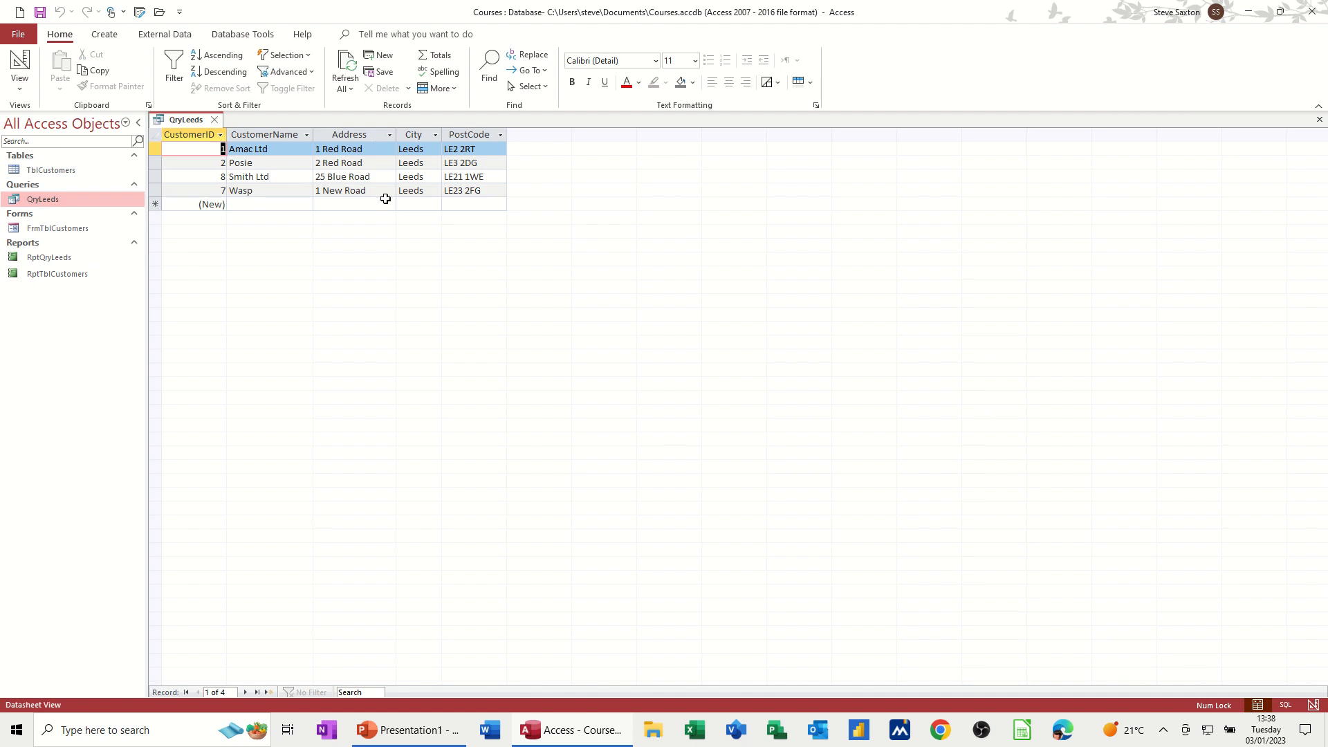
pyautogui.click(215, 121)
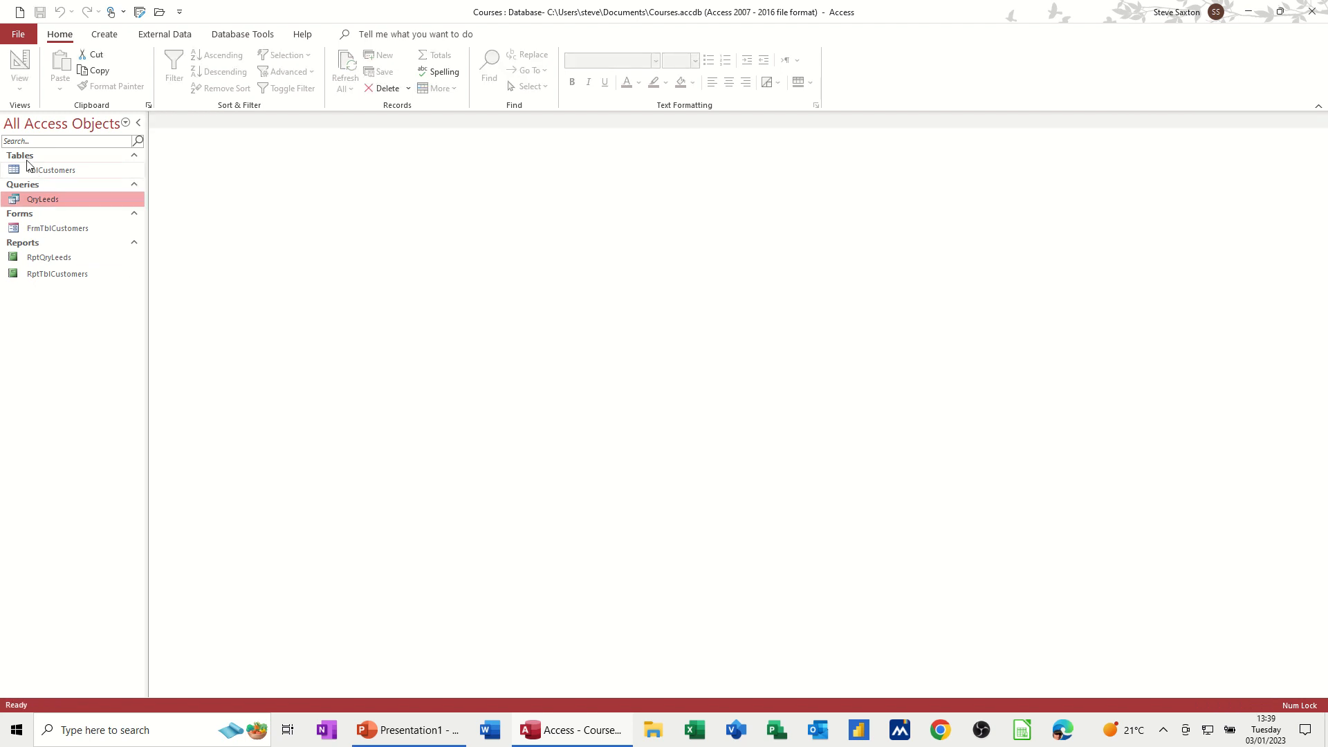